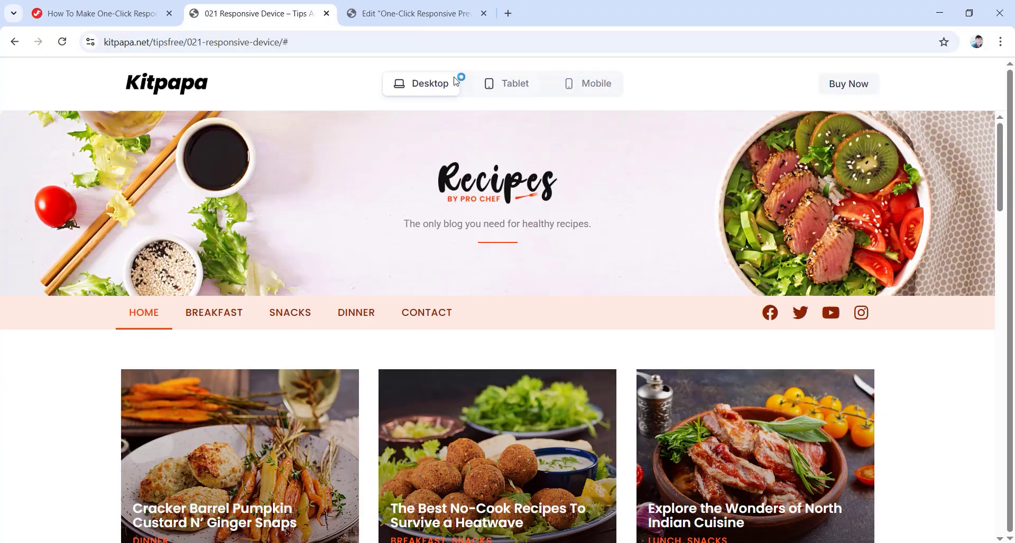
Compare the recipe site's desktop, tablet and mobile previews by switching between the three device views.
left_click(504, 84)
left_click(560, 86)
left_click(509, 85)
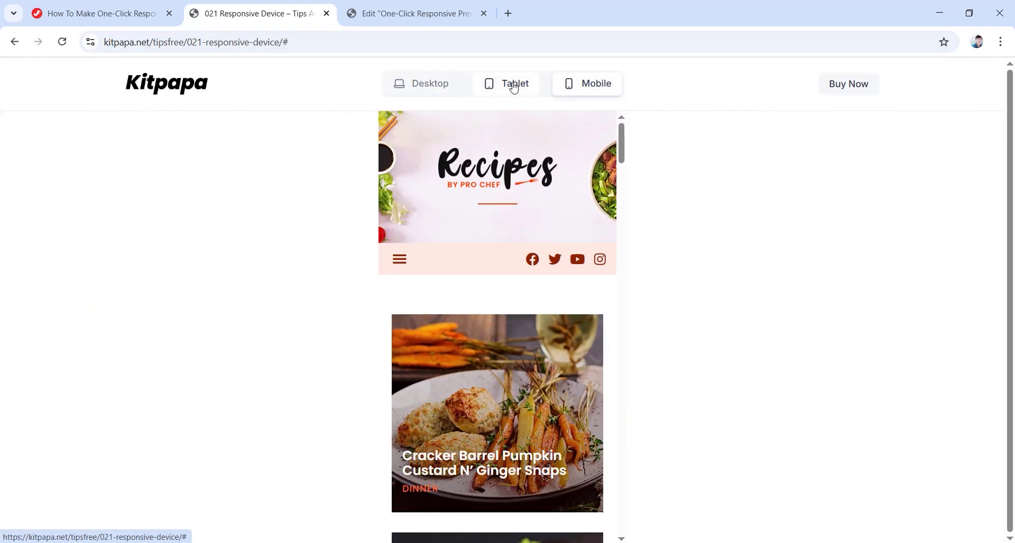
left_click(423, 85)
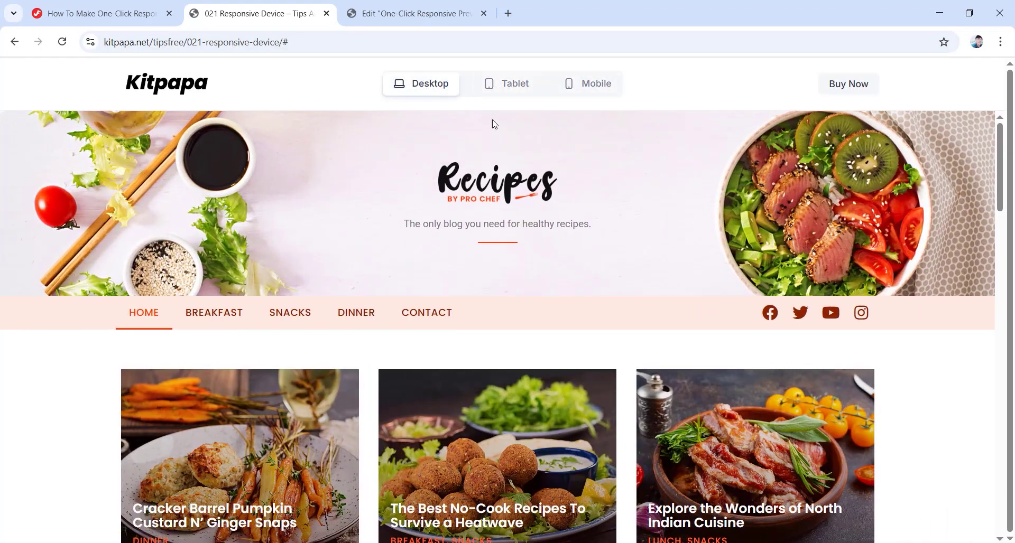
left_click(515, 84)
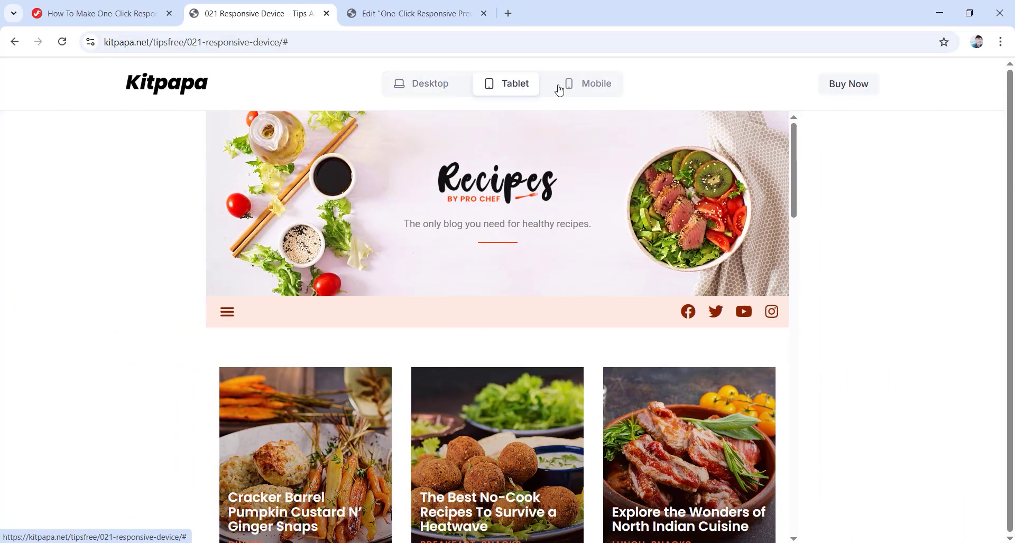
left_click(598, 86)
left_click(516, 87)
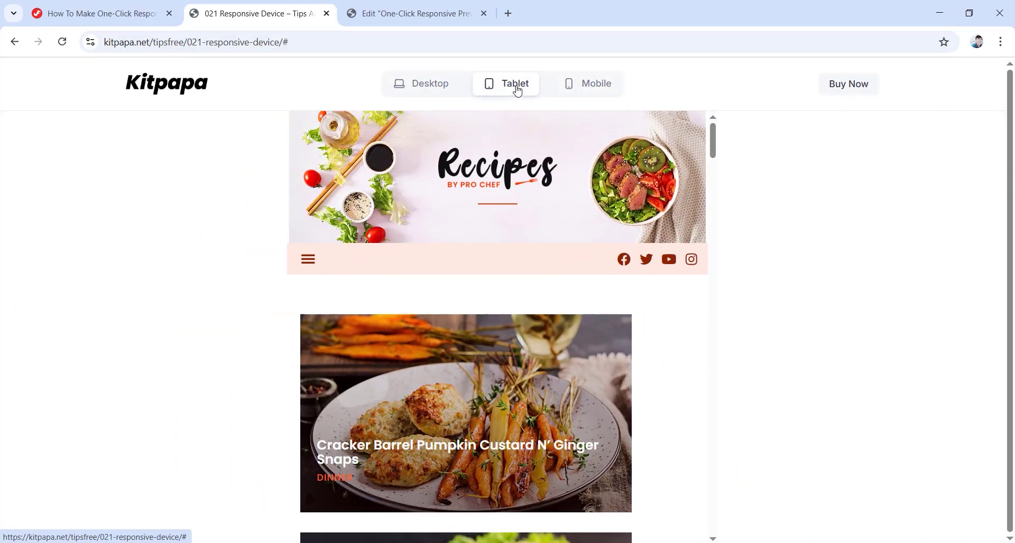
left_click(601, 92)
left_click(438, 88)
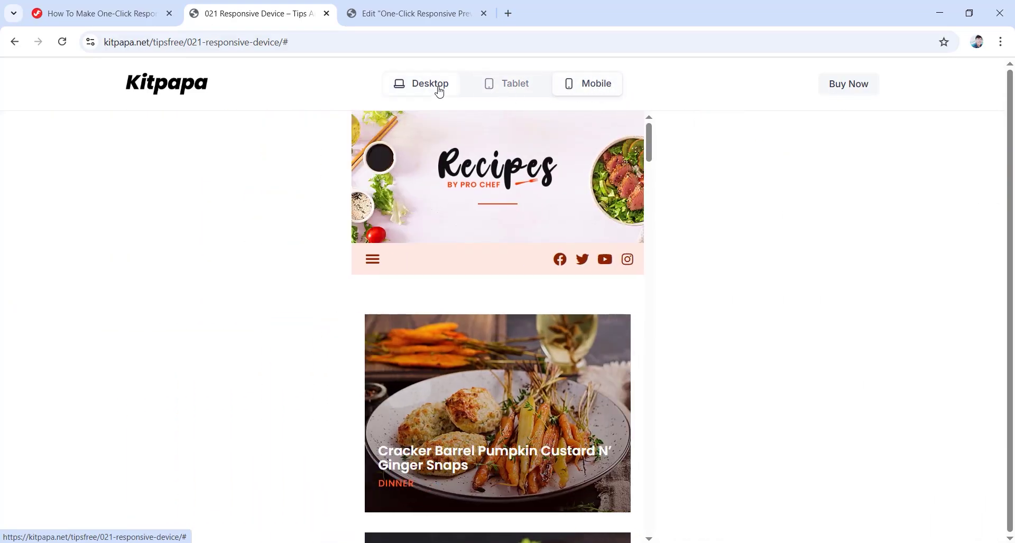
Examine the recipe page's full content in the desktop preview and how its layout adapts in the tablet and mobile views.
scroll(539, 221, "down", 10)
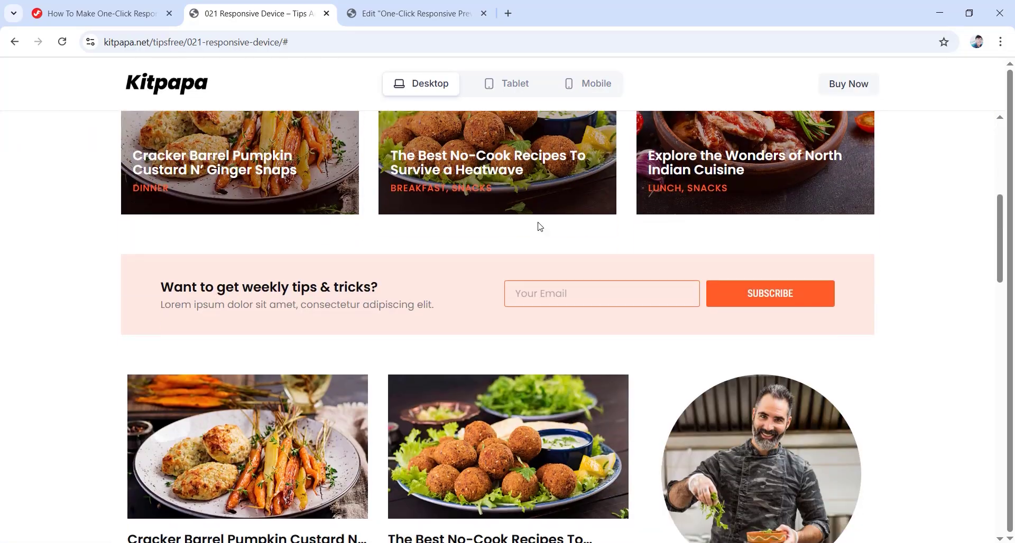
scroll(547, 236, "down", 3)
scroll(549, 232, "up", 15)
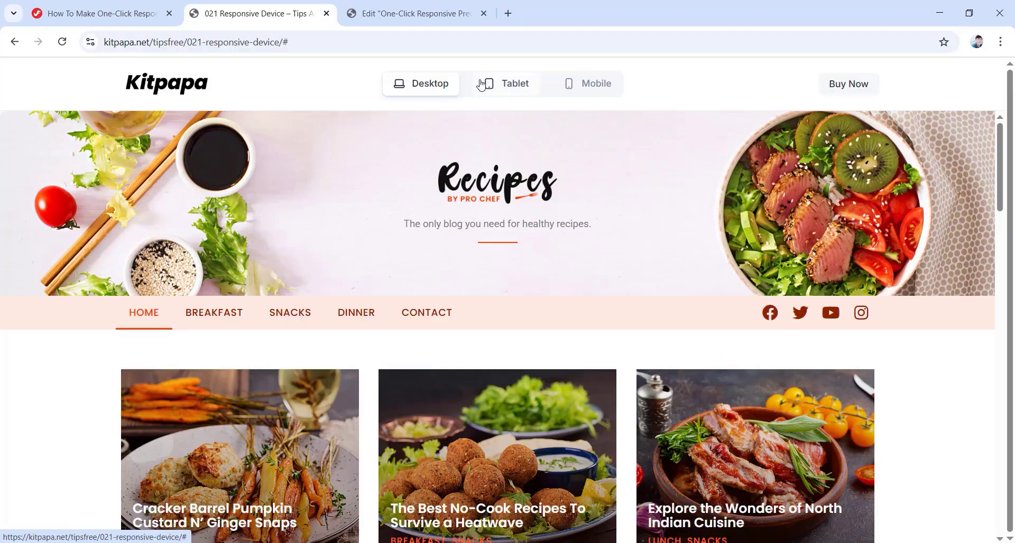
left_click(519, 86)
left_click(569, 85)
left_click(524, 87)
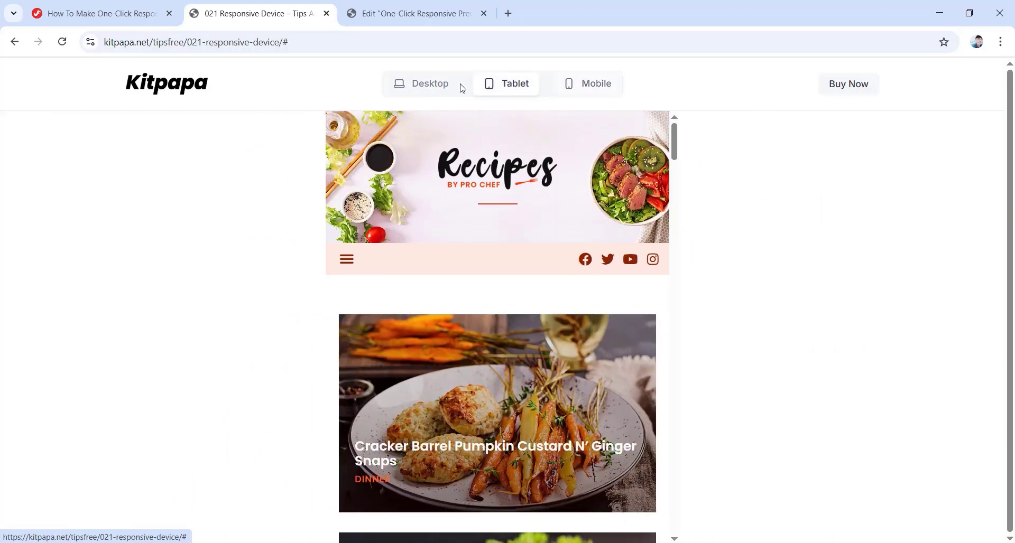
left_click(438, 86)
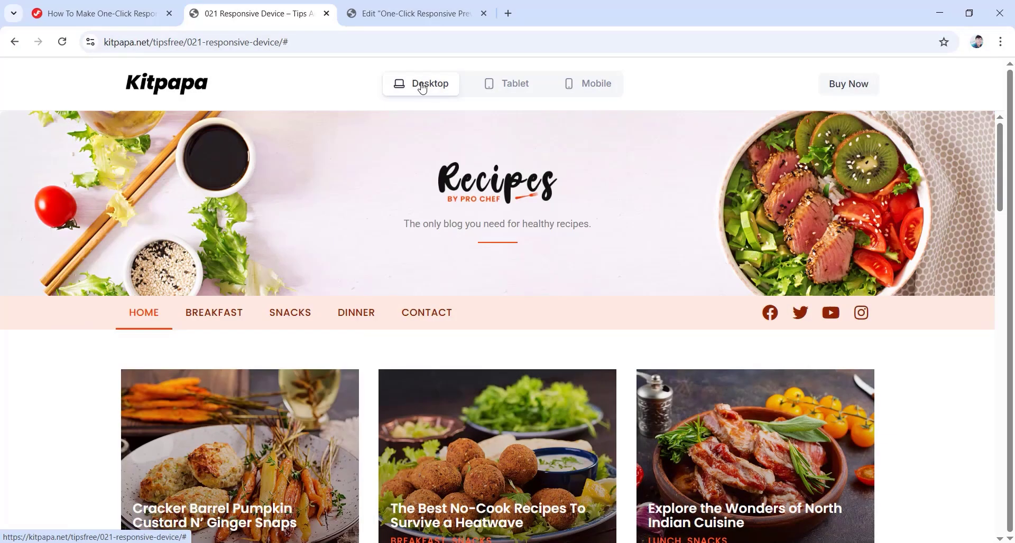
scroll(500, 195, "down", 15)
scroll(472, 301, "up", 15)
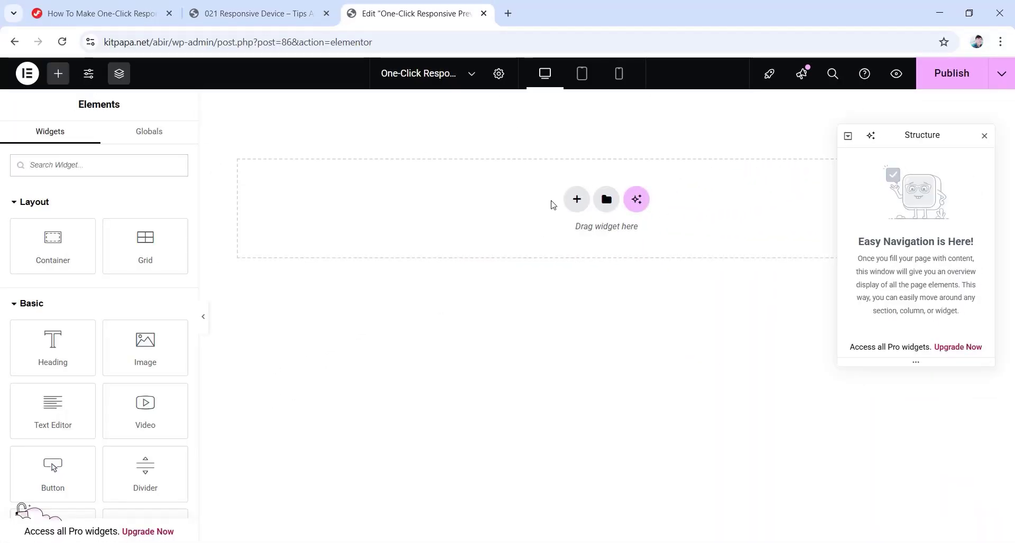
Add a new flexbox container with the single row-direction structure to the empty page.
left_click(577, 199)
left_click(566, 260)
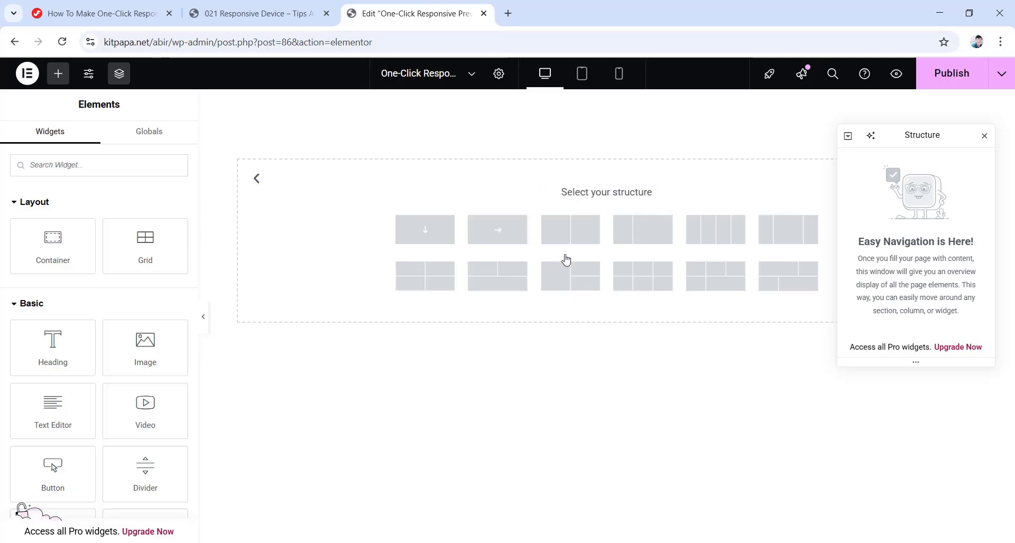
left_click(487, 242)
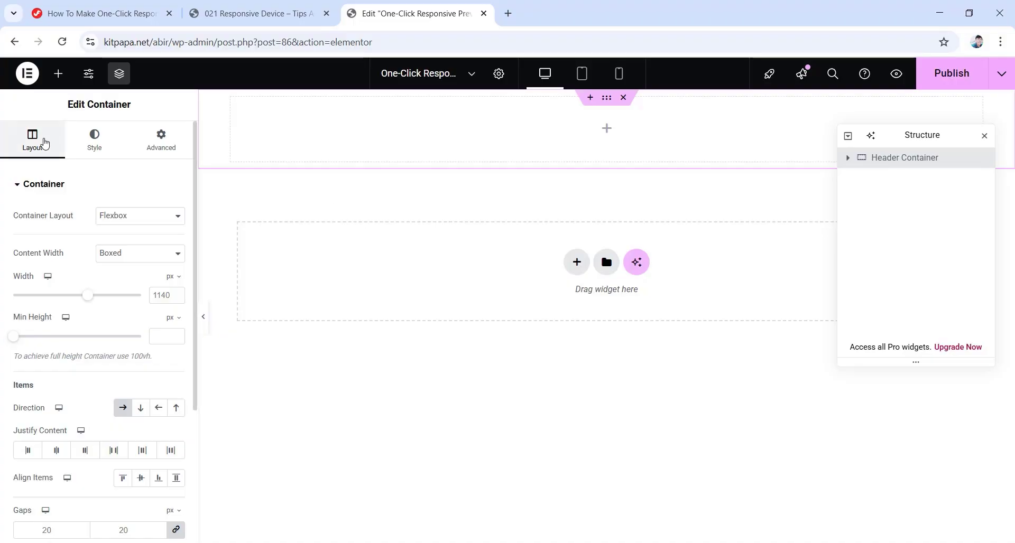
Center the Header Container's content with Justify Content and Align Items, and set its gaps to 0.
scroll(53, 265, "down", 2)
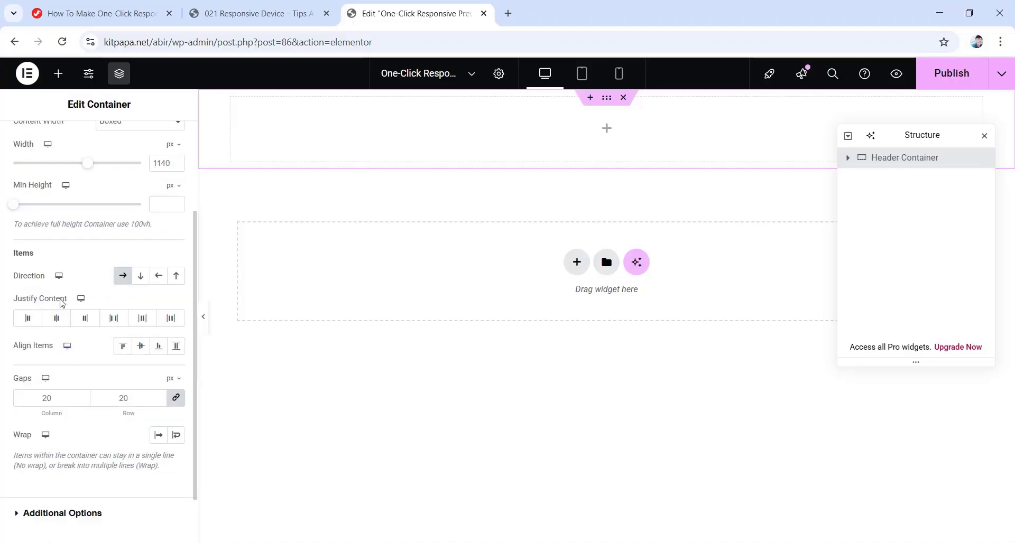
left_click(56, 319)
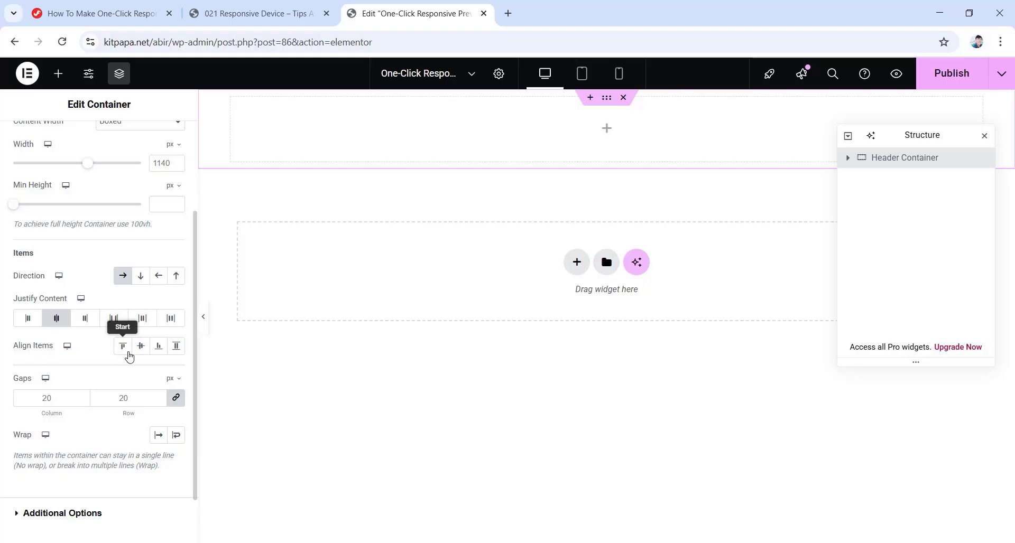
left_click(140, 349)
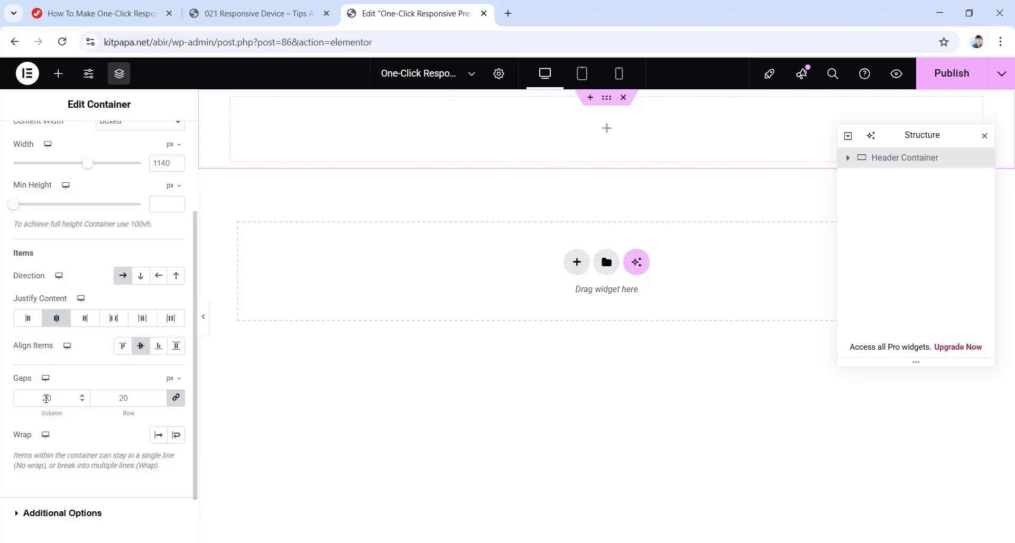
double_click(47, 399)
type("0")
scroll(42, 398, "up", 3)
Give the Header Container a classic background in white, #FFFFFF.
left_click(95, 144)
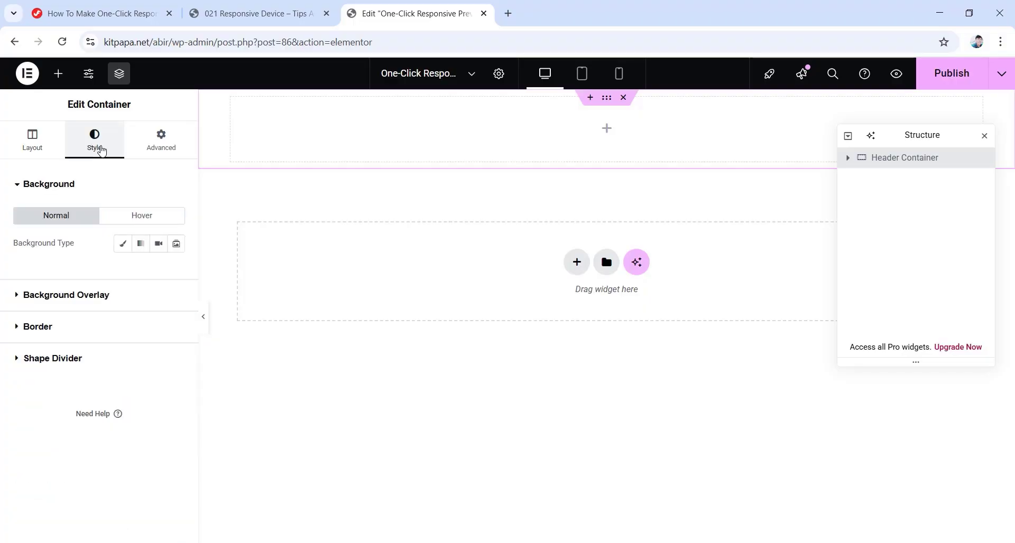
left_click(129, 253)
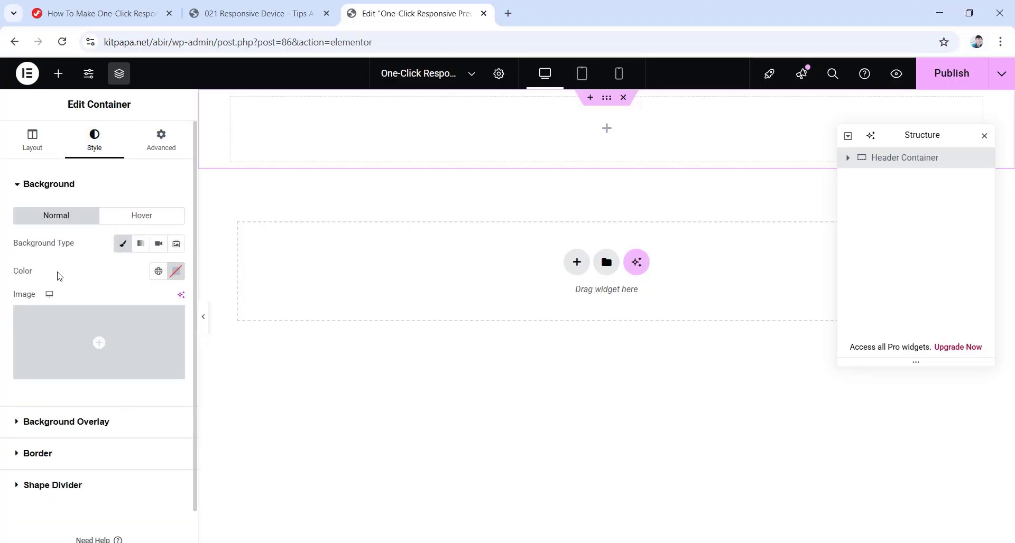
left_click(177, 272)
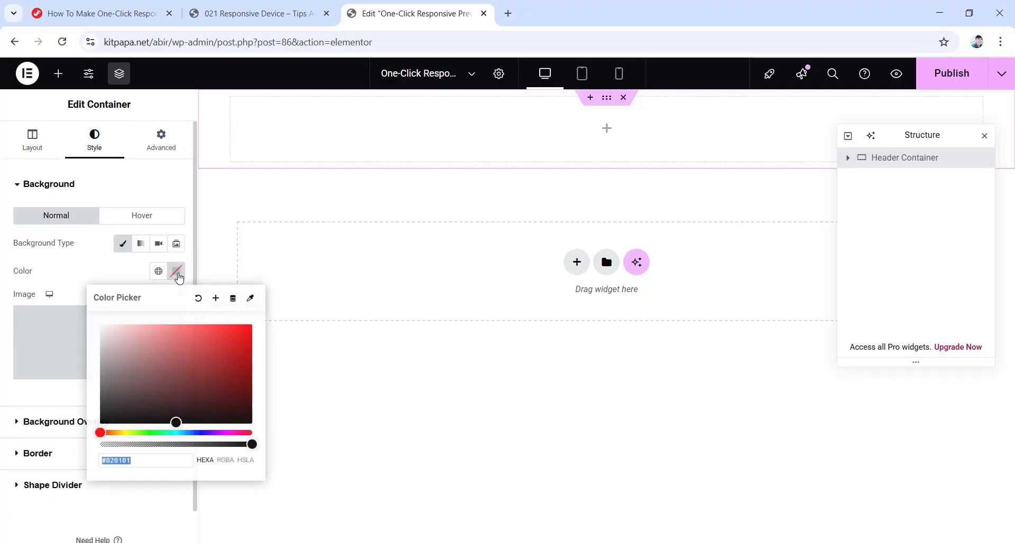
mouse_move(176, 421)
left_mouse_down()
mouse_move(136, 355)
mouse_move(91, 323)
left_mouse_up()
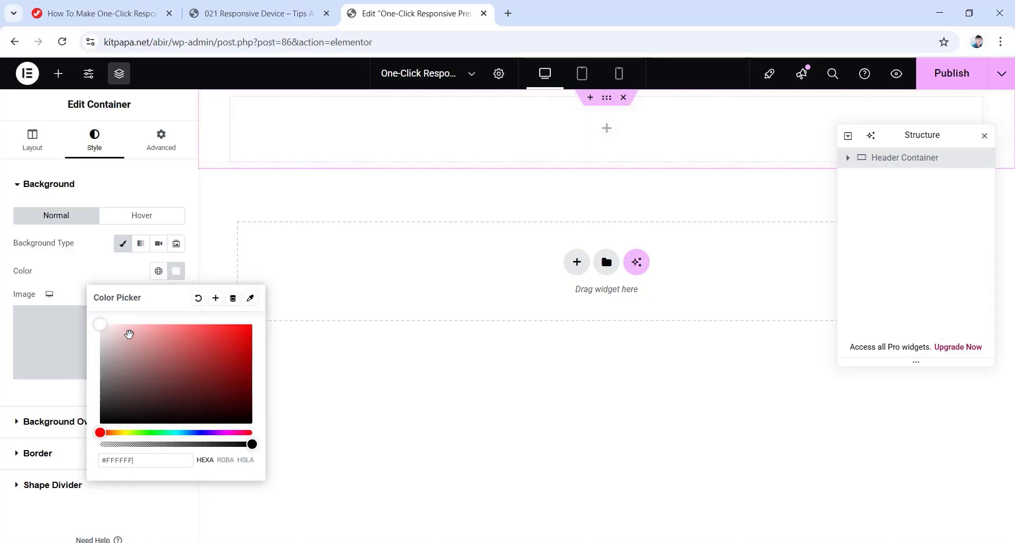
left_click(1, 297)
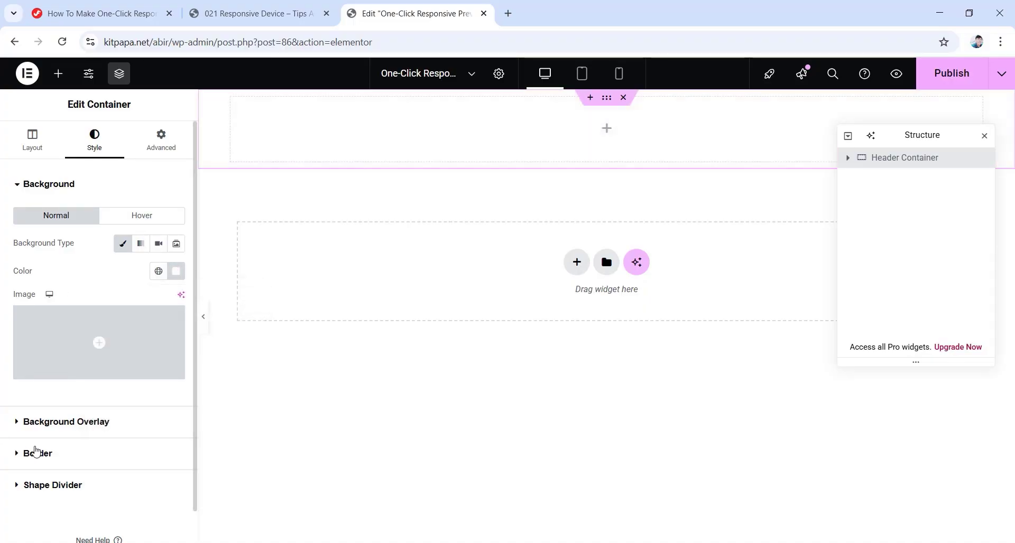
Give the Header Container a solid border with unlinked widths: 1 px at the bottom and 0 on the other sides.
left_click(36, 453)
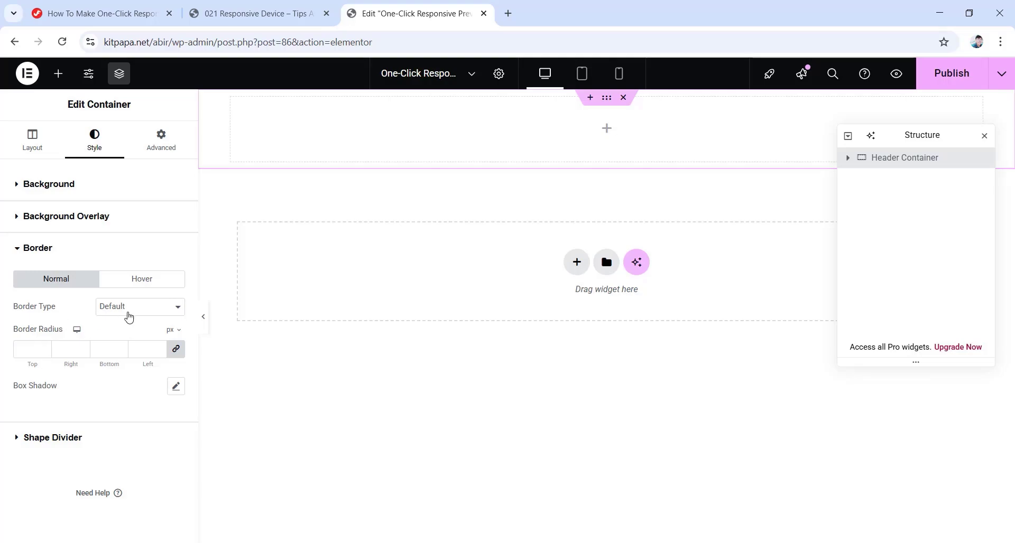
left_click(128, 317)
left_click(115, 355)
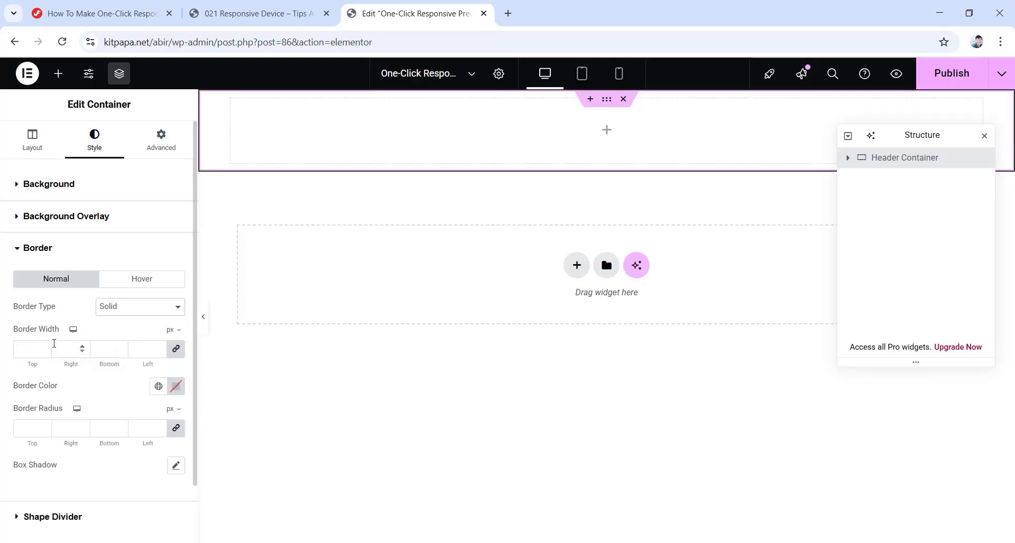
left_click(175, 349)
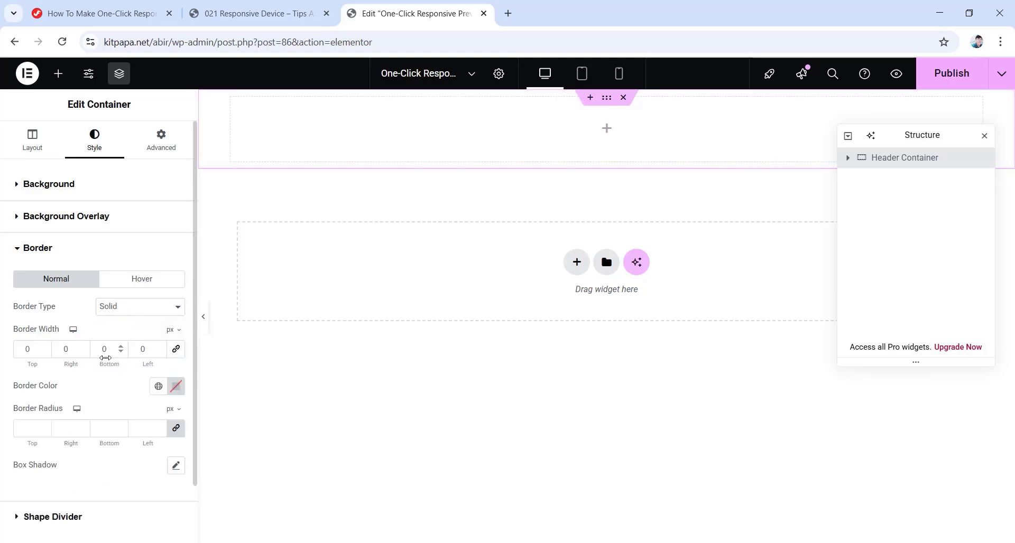
double_click(111, 352)
type("1")
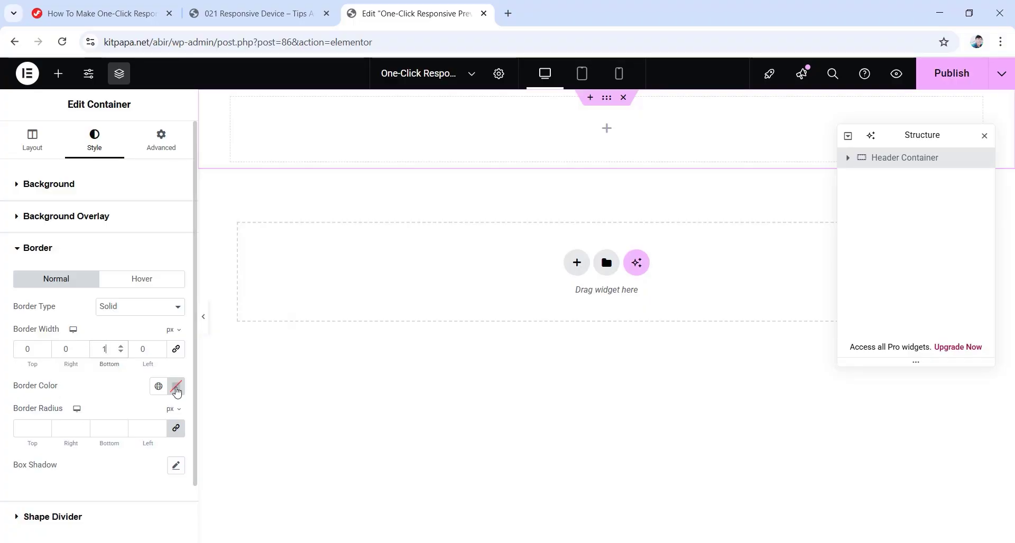
Set the Header Container's border color to the nearly transparent black #02010117.
left_click(176, 386)
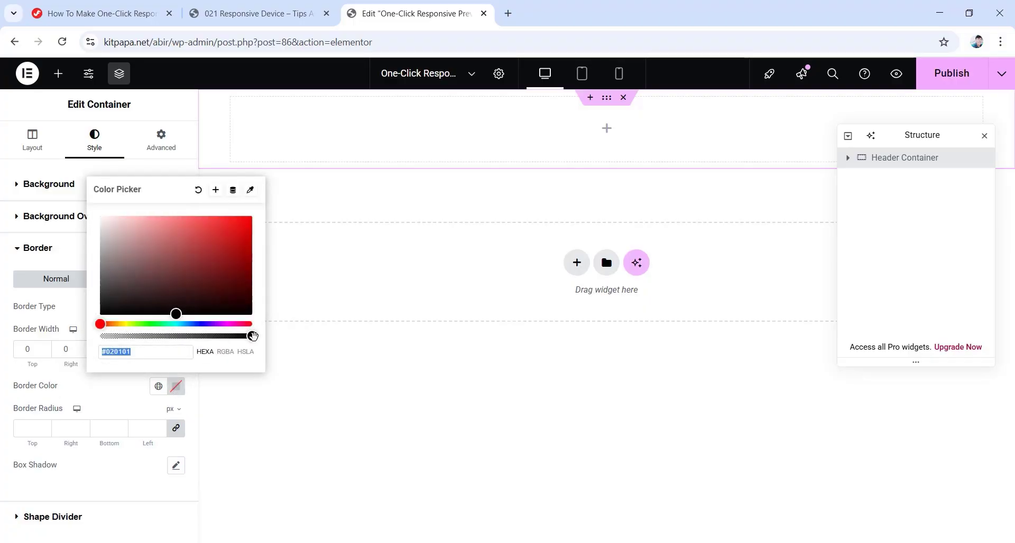
left_click_drag(253, 336, 114, 338)
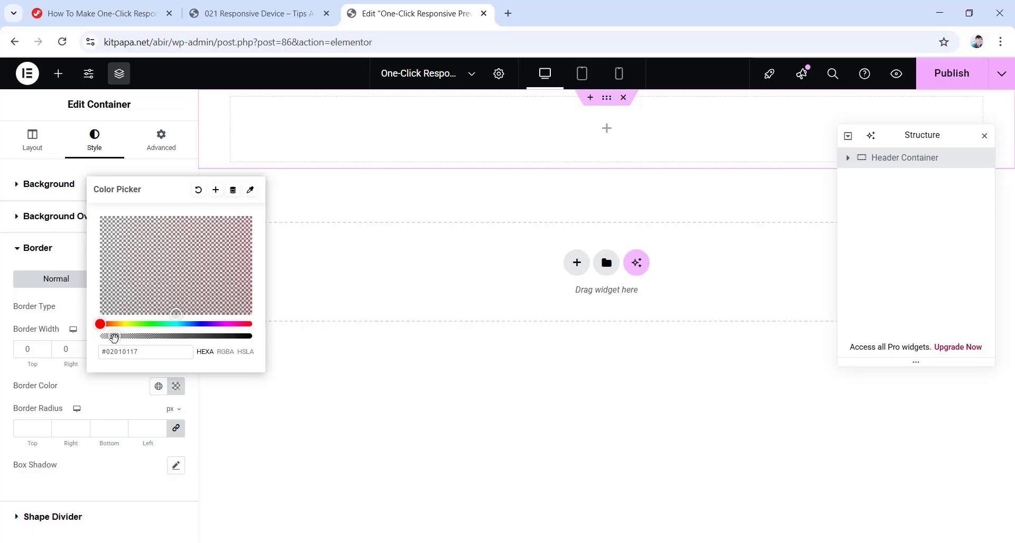
left_click(60, 311)
Set the Header Container's unlinked padding to 20 px top and bottom and 24 px right and left.
left_click(150, 146)
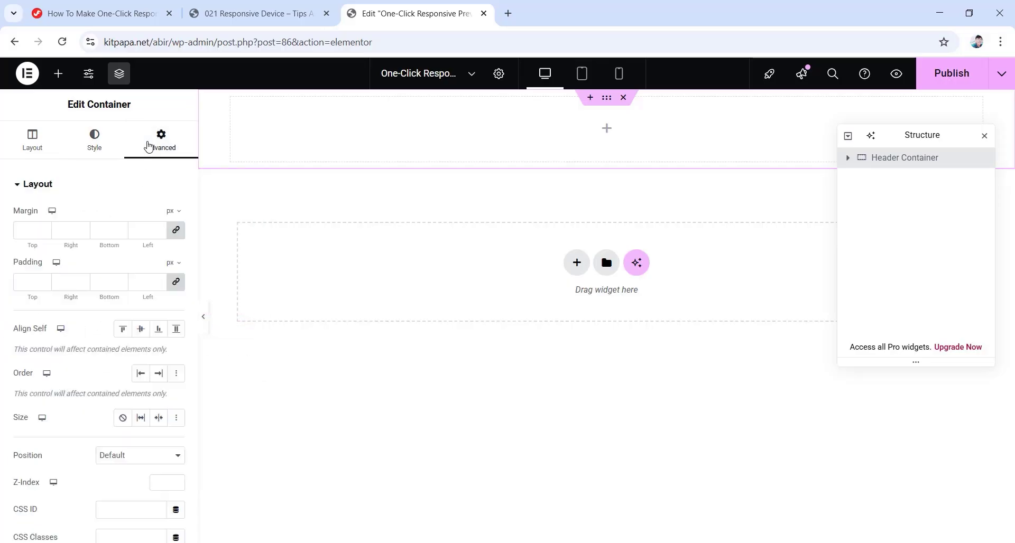
left_click(176, 281)
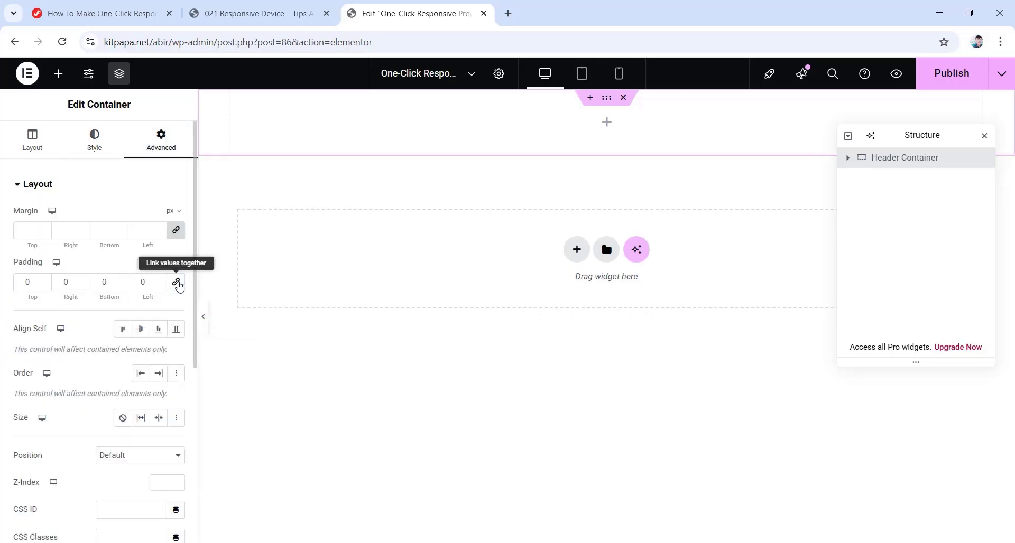
type("20")
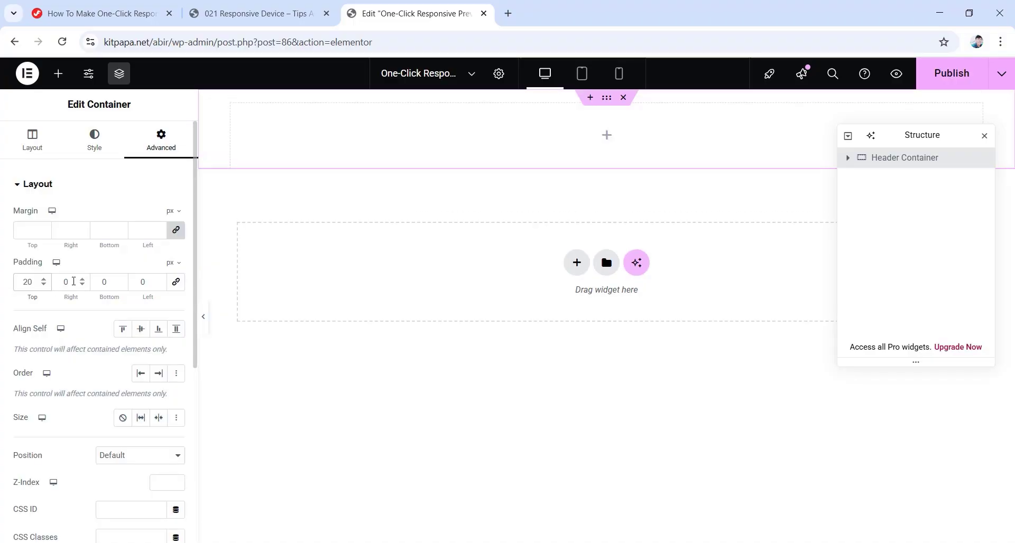
key("Tab")
type("24")
key("Tab")
type("20")
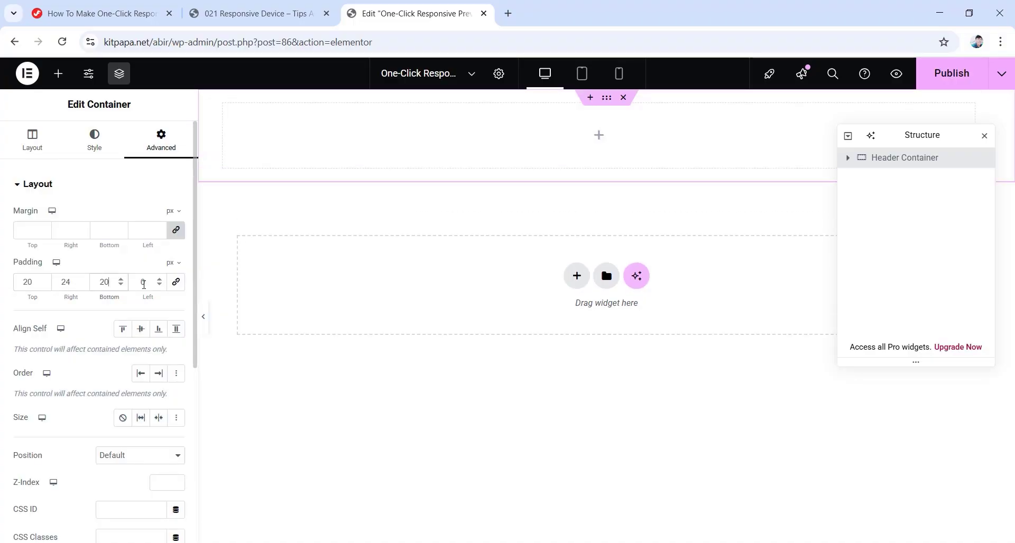
key("Tab")
type("24")
Set the Header Container's Z-Index to 9999.
scroll(33, 397, "down", 2)
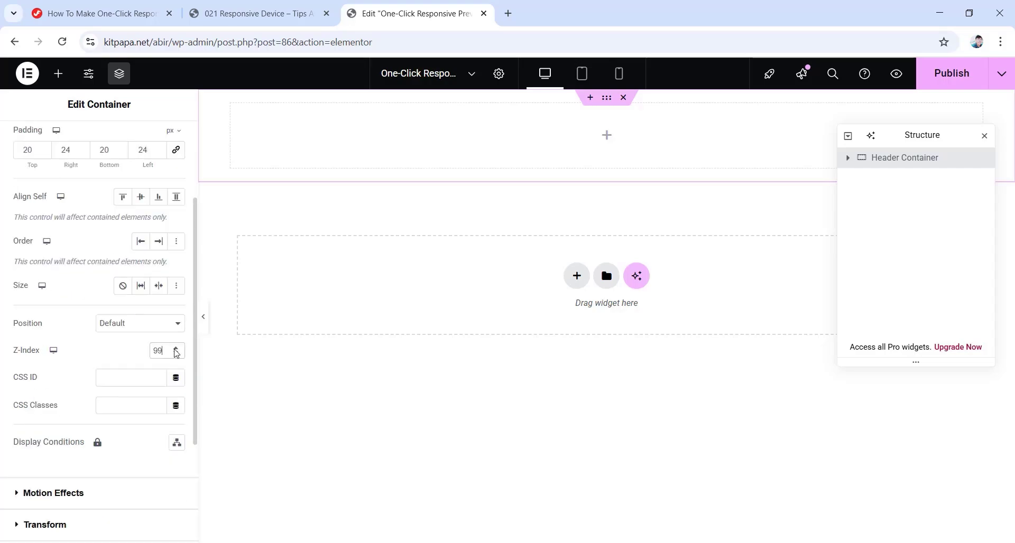
left_click(176, 354)
type("9999")
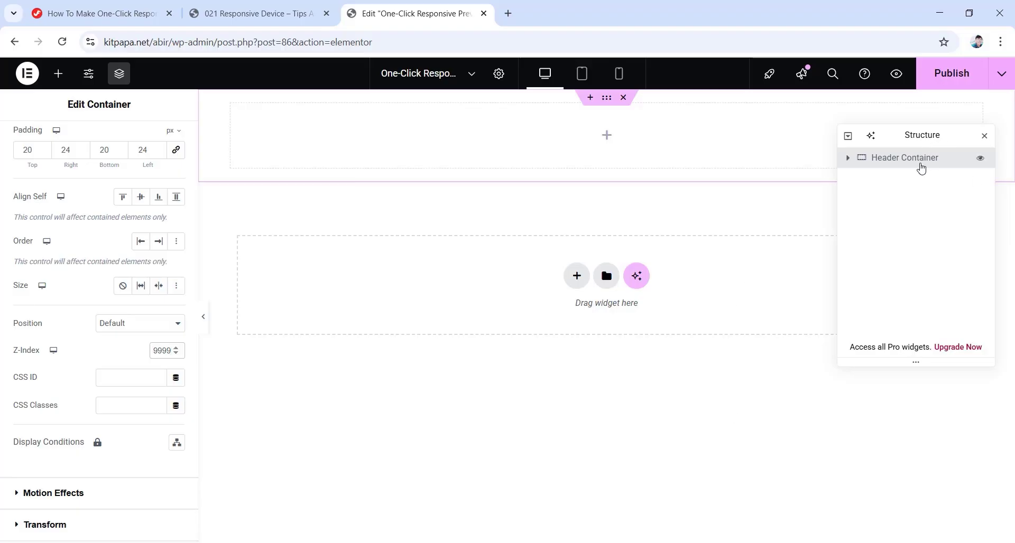
Add a container inside the Header Container, set its padding to 0 on all sides and its size to Grow.
left_click(604, 138)
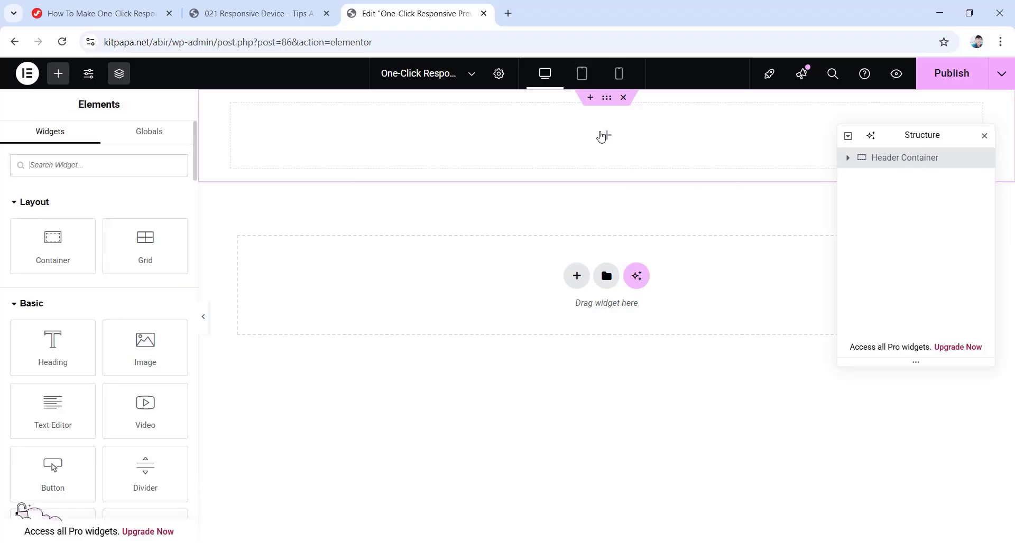
left_click_drag(24, 263, 548, 164)
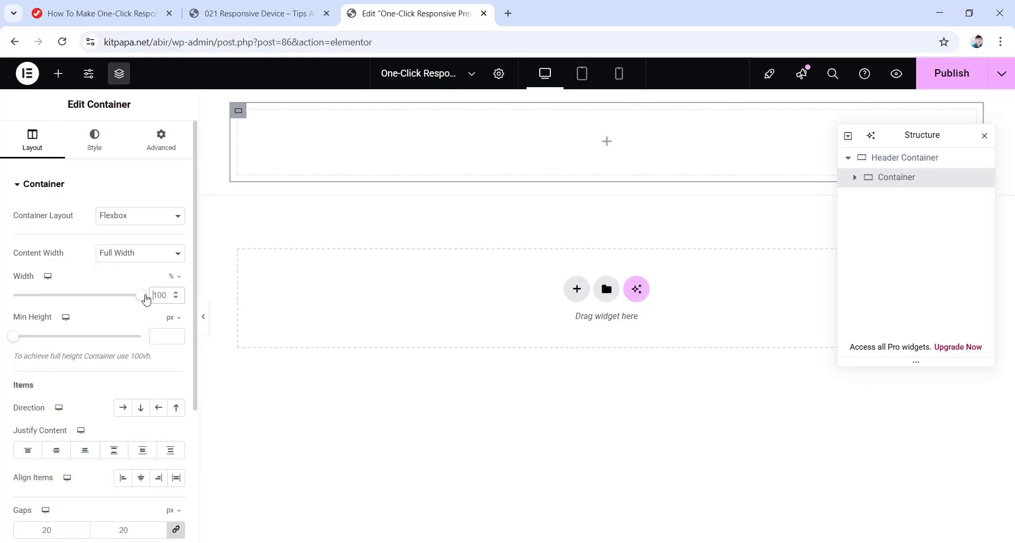
left_click(160, 147)
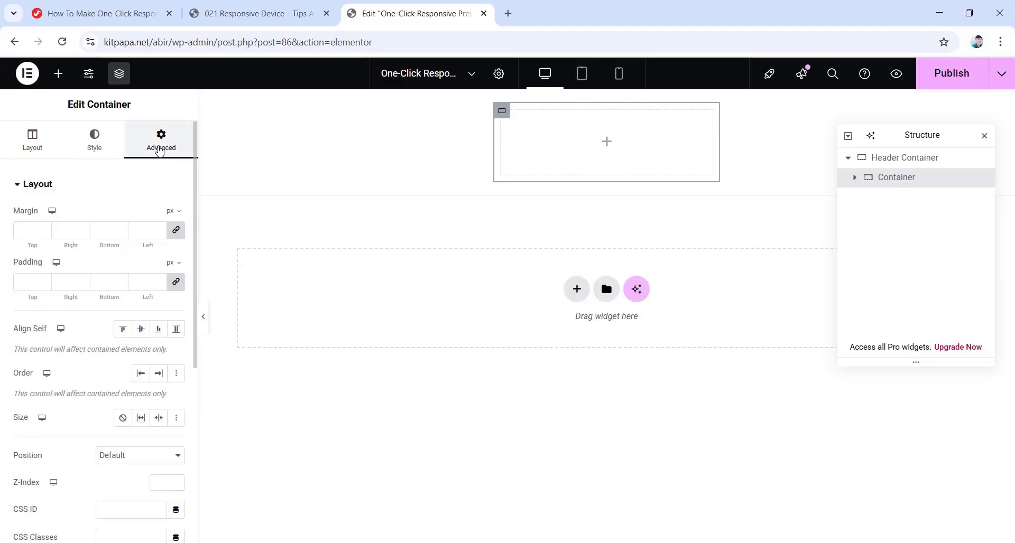
left_click(177, 282)
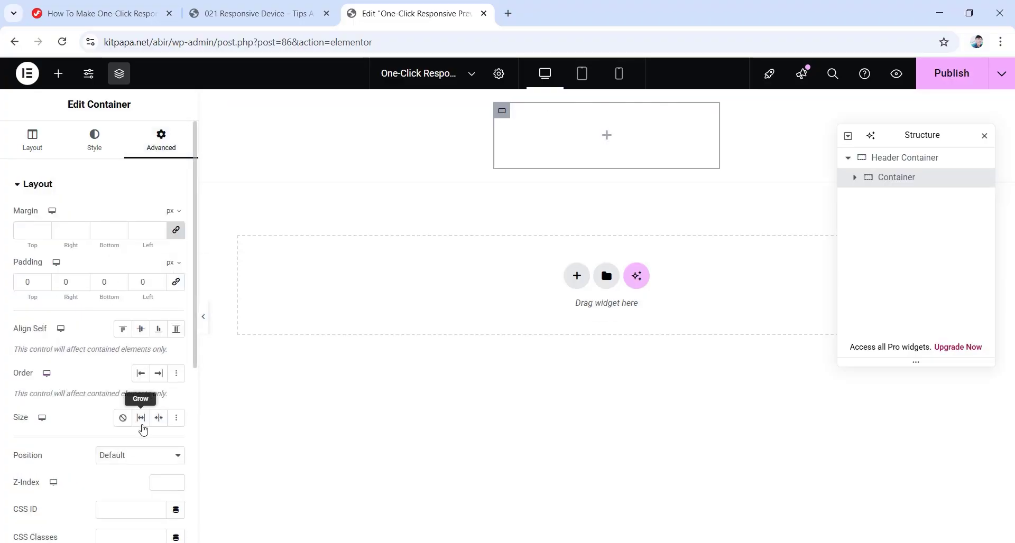
left_click(141, 419)
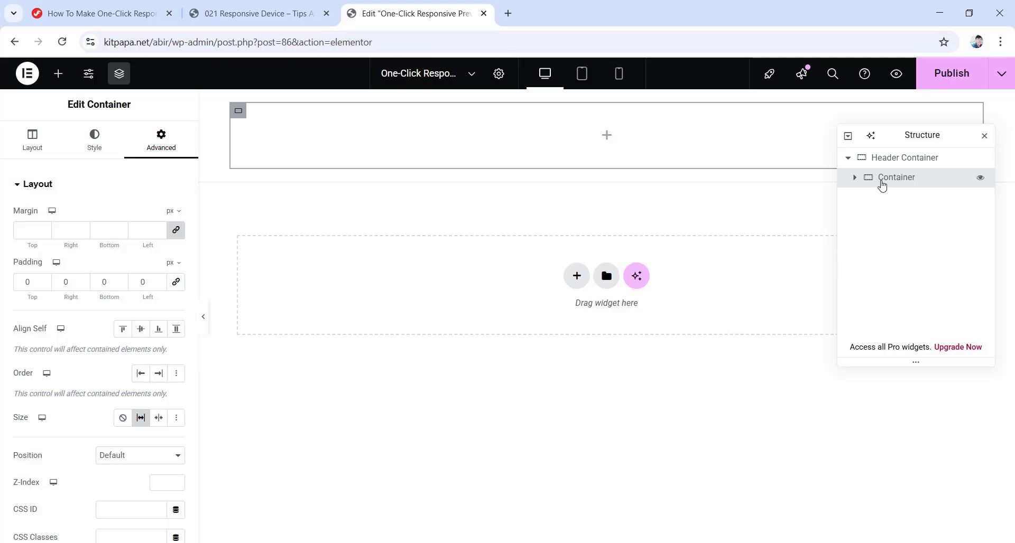
Rename the container nested in the Header Container as Logo Container.
double_click(881, 181)
type("Logo Container")
key("Return")
Add an Image widget inside the Logo Container and open the file upload area for choosing its image.
left_click(607, 136)
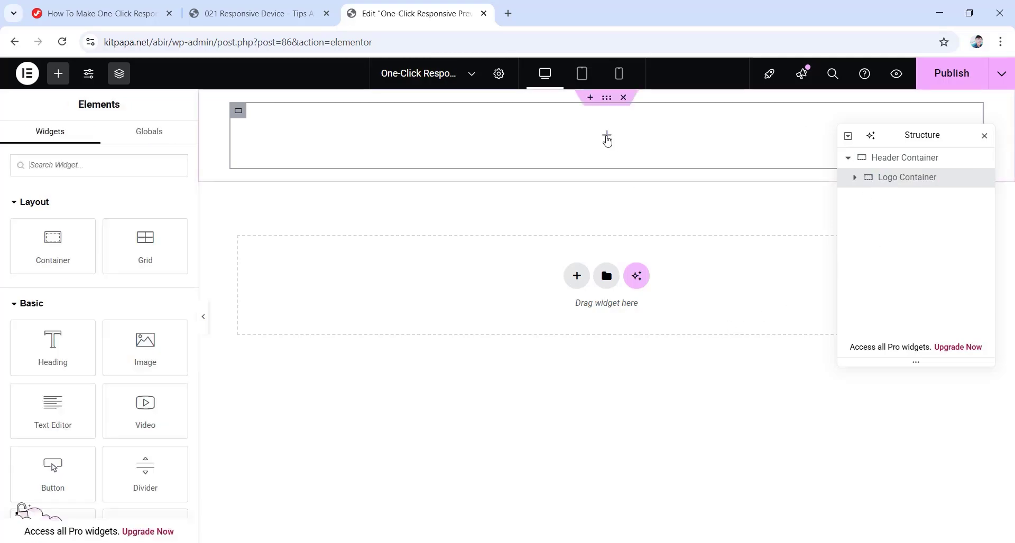
left_click_drag(146, 346, 594, 136)
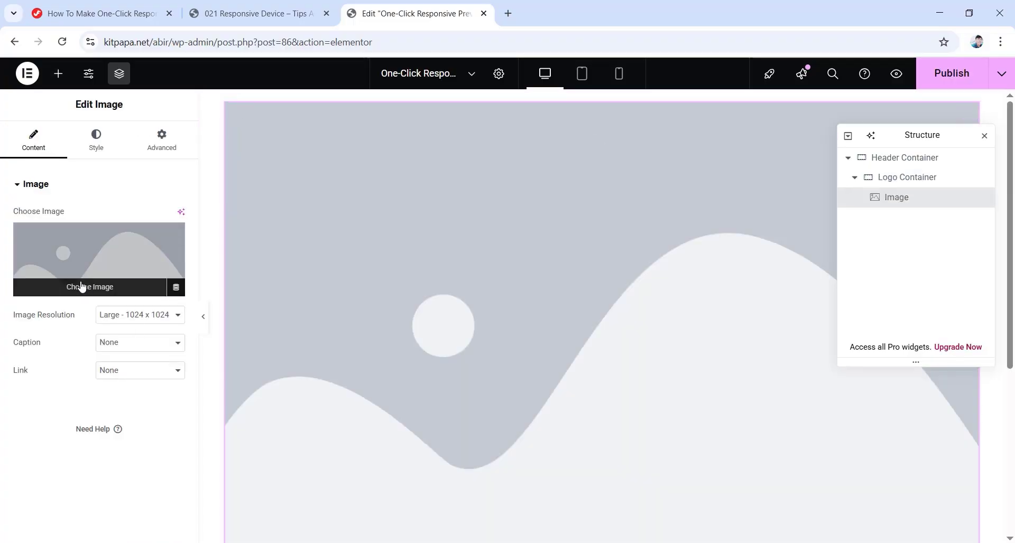
left_click(89, 288)
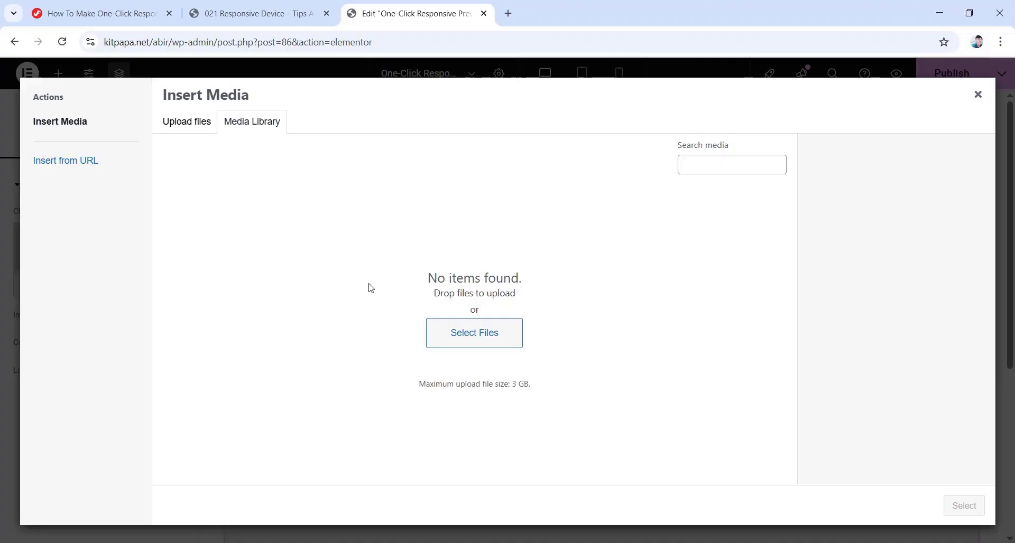
left_click(193, 122)
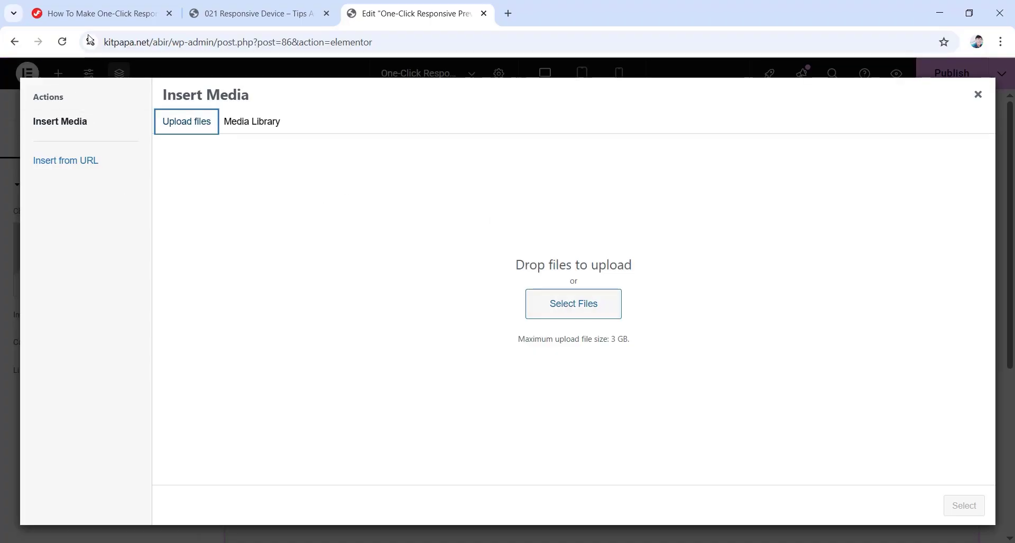
Open the resources download link on the tutorial page and download Assets.zip from Google Drive.
left_click(94, 11)
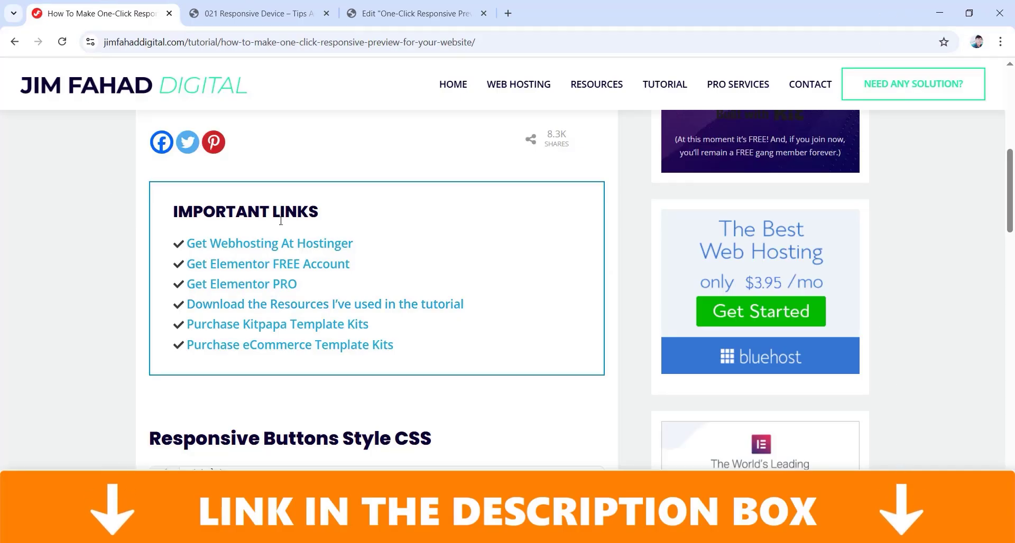
left_click(267, 306)
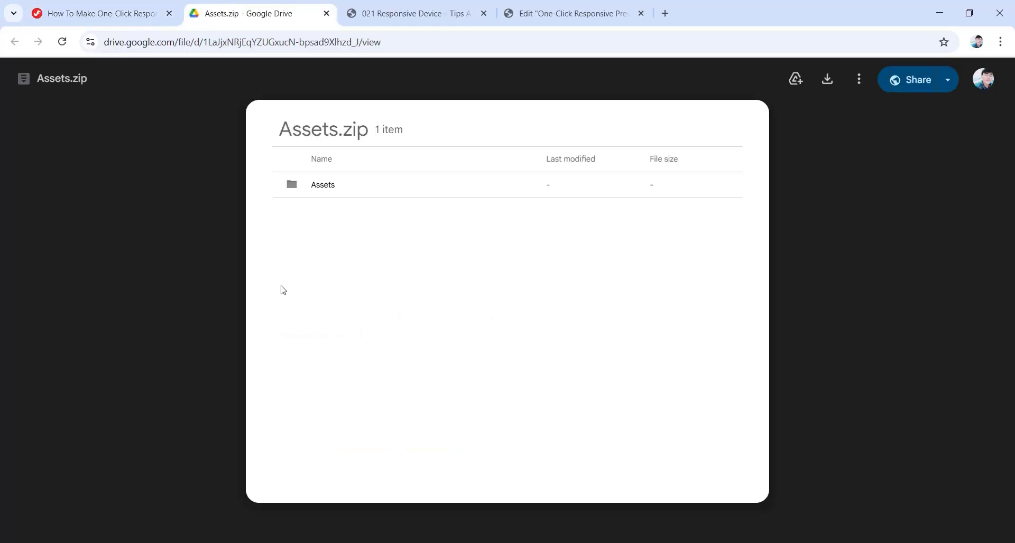
left_click(827, 88)
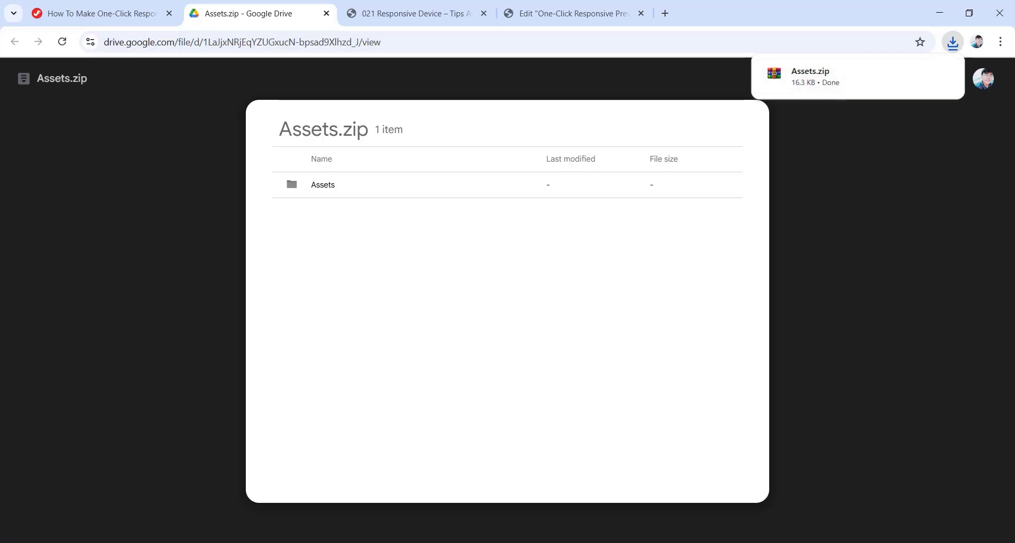
Close the extracted Assets folder window and the Google Drive page, and return to the Elementor editor.
key("alt+Tab")
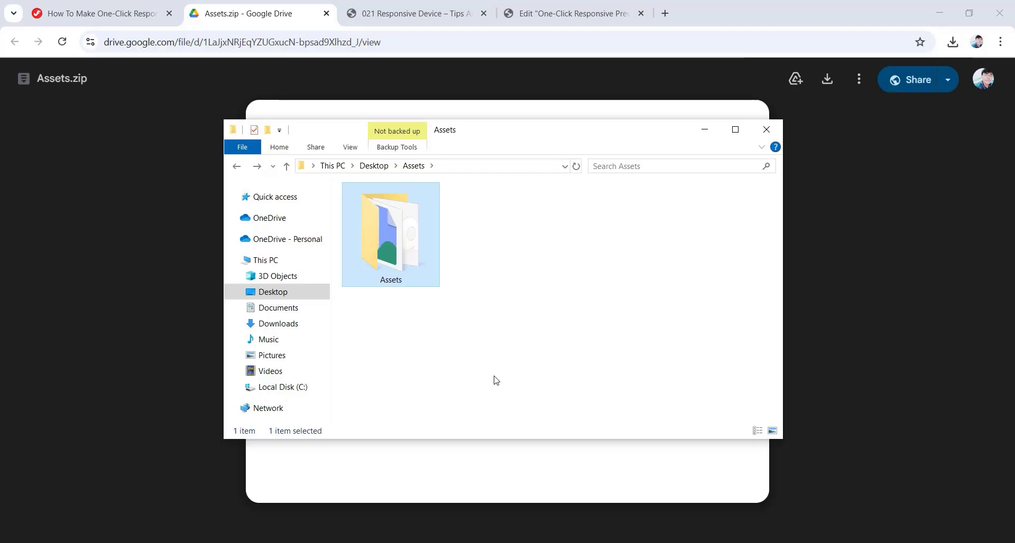
left_click(766, 130)
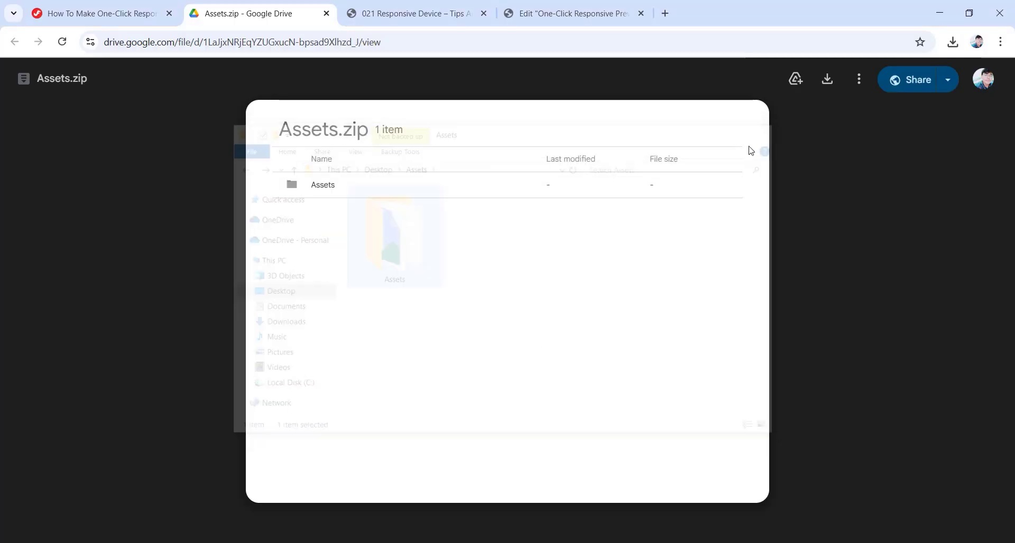
left_click(326, 13)
left_click(399, 6)
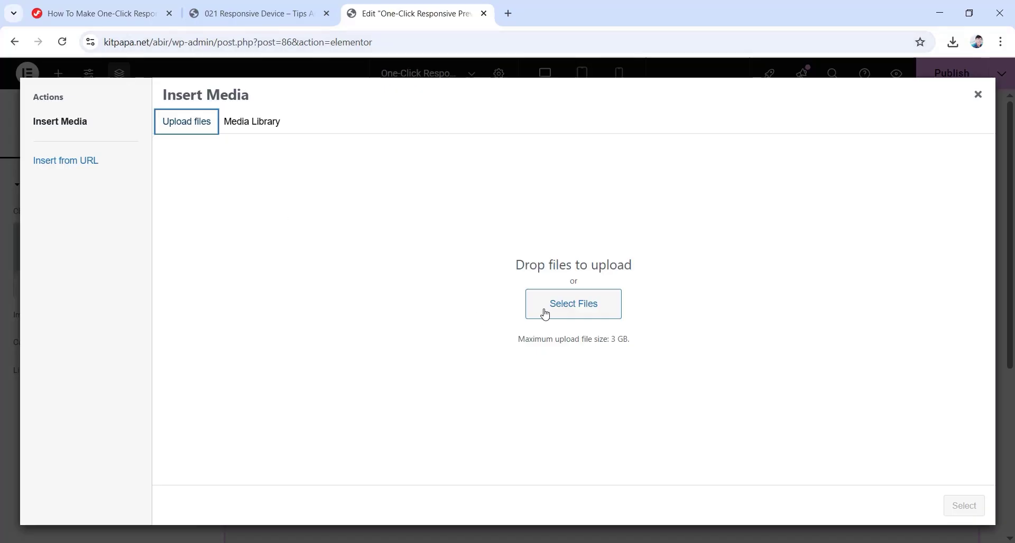
Upload Desktop.svg, Kitpapa-Logo-1.png, Mobile.svg and Tablet.svg from the inner Assets folder and insert Kitpapa-Logo-1.png as the widget's image.
left_click(579, 306)
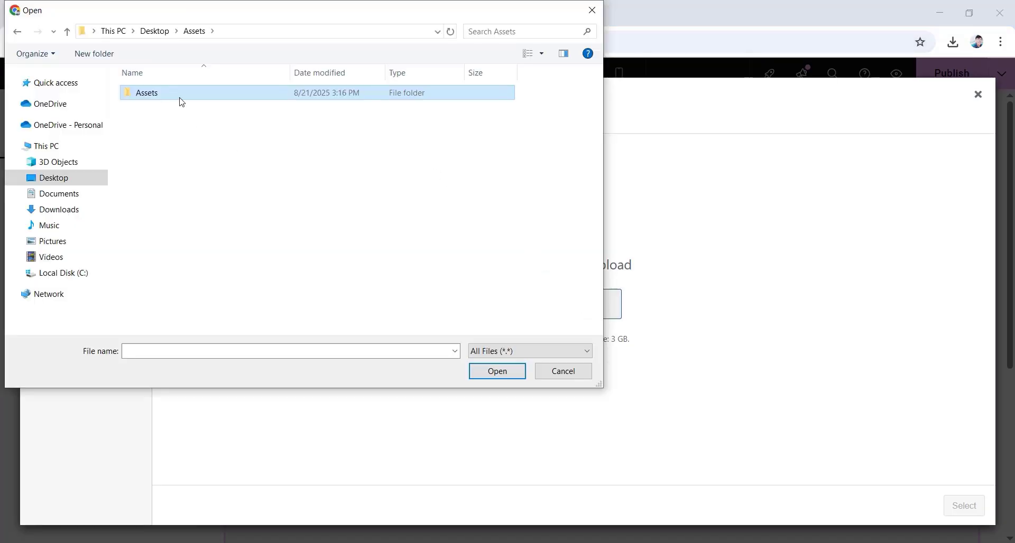
double_click(169, 98)
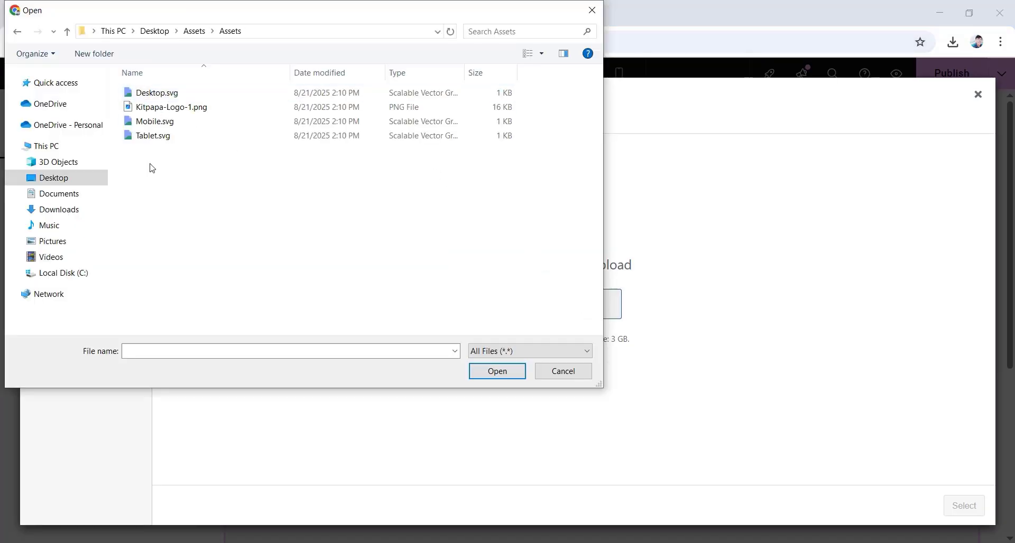
left_click_drag(163, 147, 176, 76)
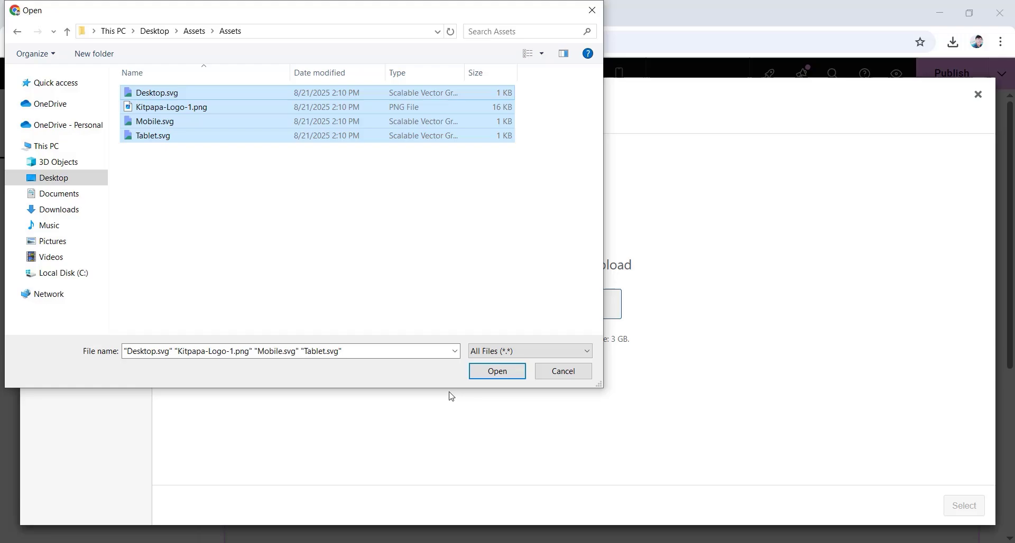
left_click(482, 372)
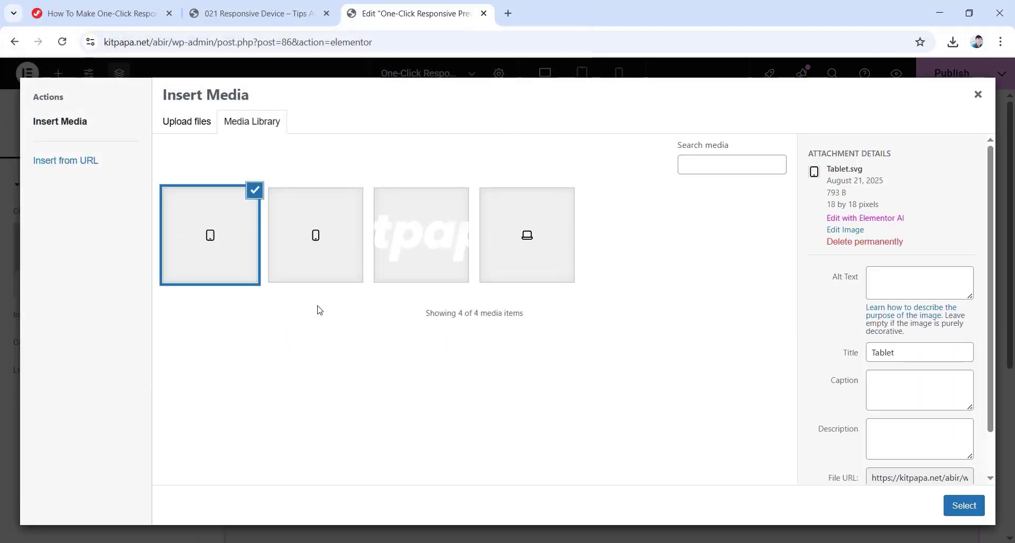
left_click(434, 242)
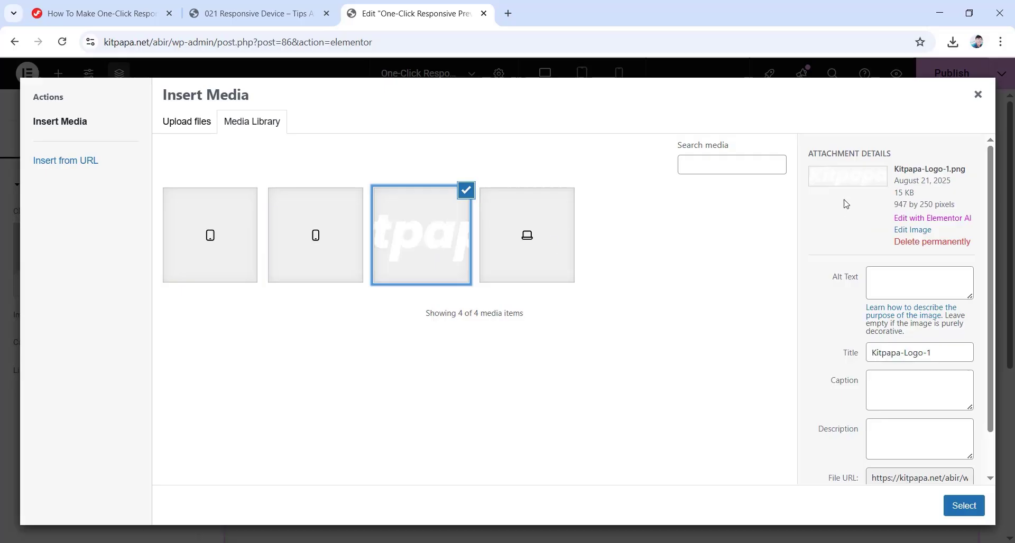
left_click(977, 510)
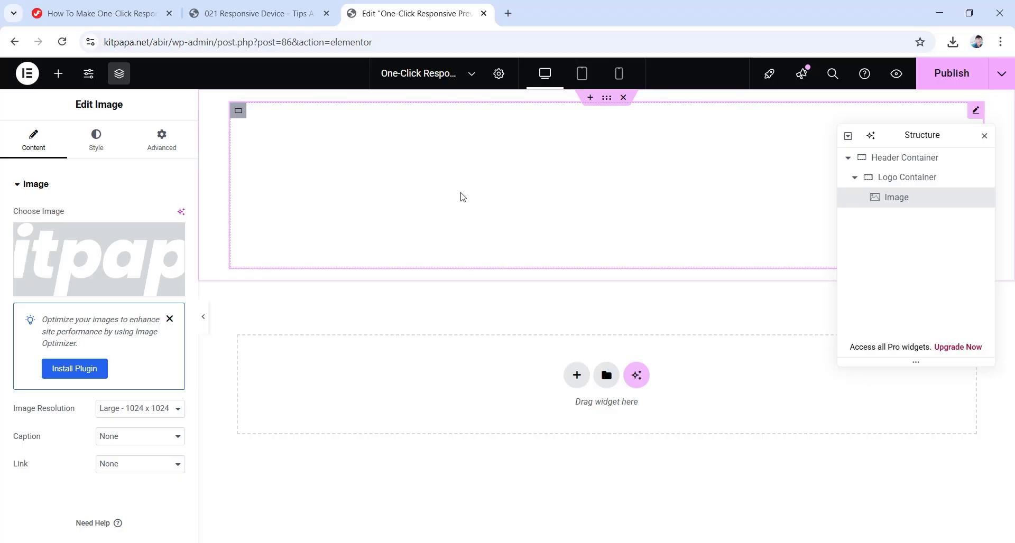
Align the logo image left and set its width to 124 px.
left_click(96, 148)
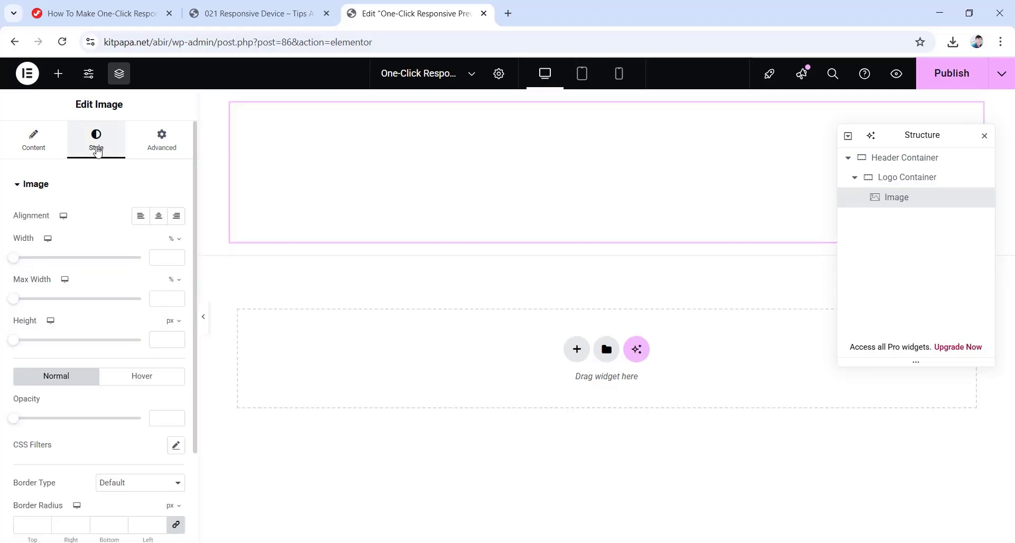
left_click(141, 216)
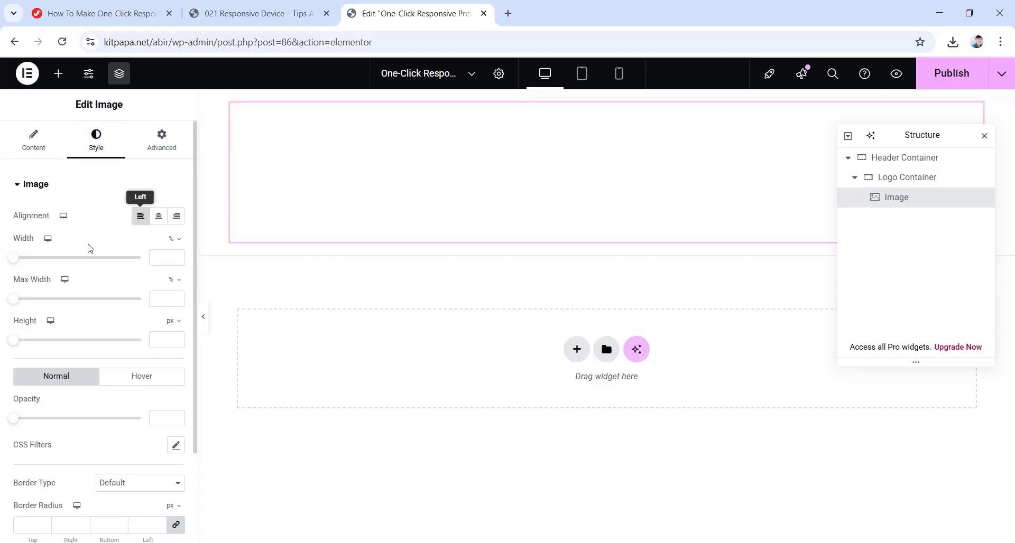
left_click(178, 240)
left_click(170, 257)
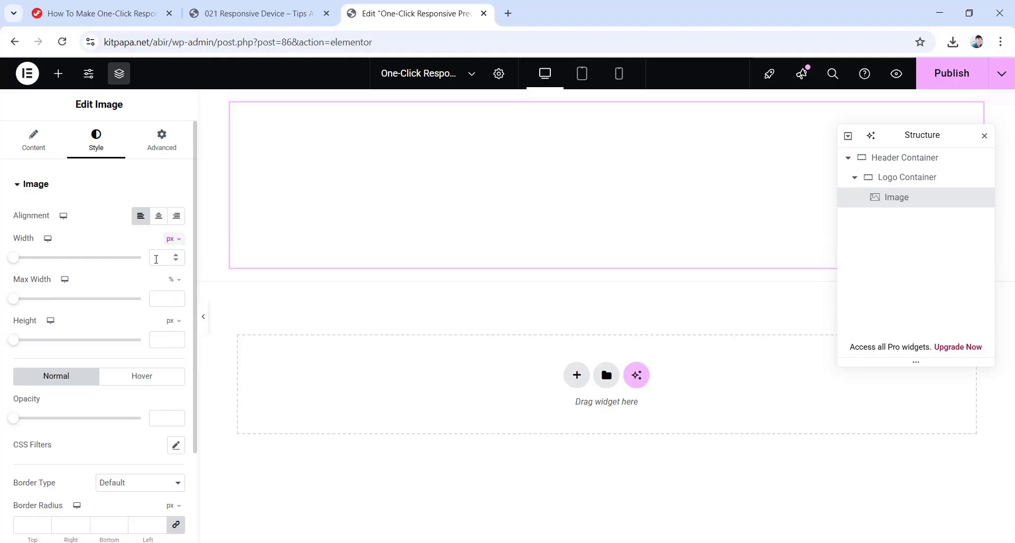
left_click(157, 259)
type("124")
Turn the white logo black by setting the brightness in its CSS filters to 0.
scroll(95, 459, "down", 1)
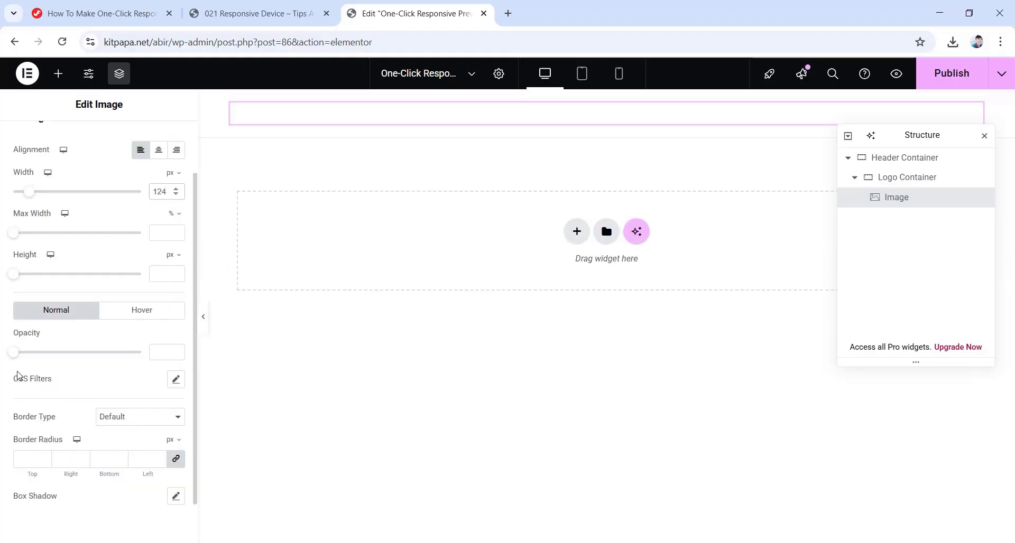
left_click(175, 385)
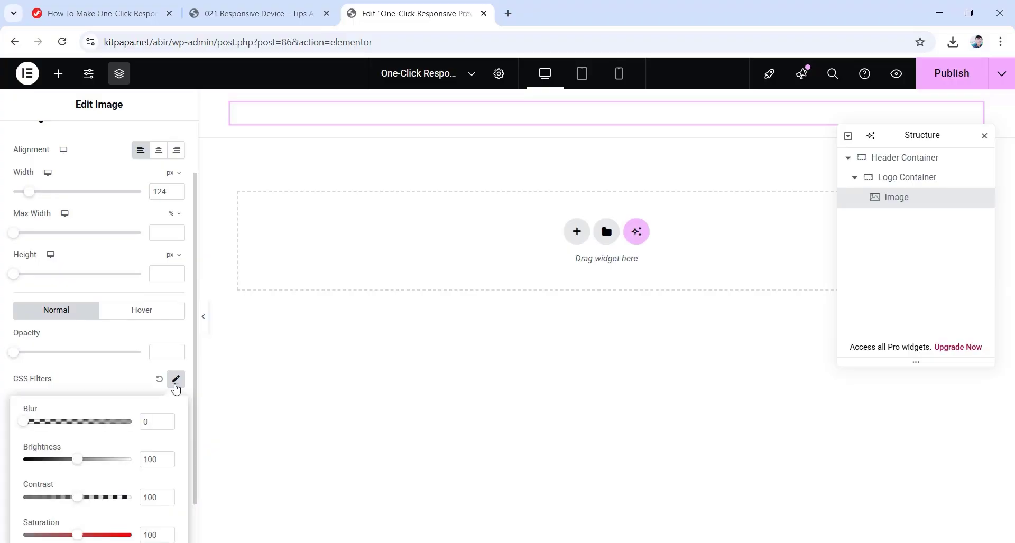
left_click_drag(78, 459, 12, 473)
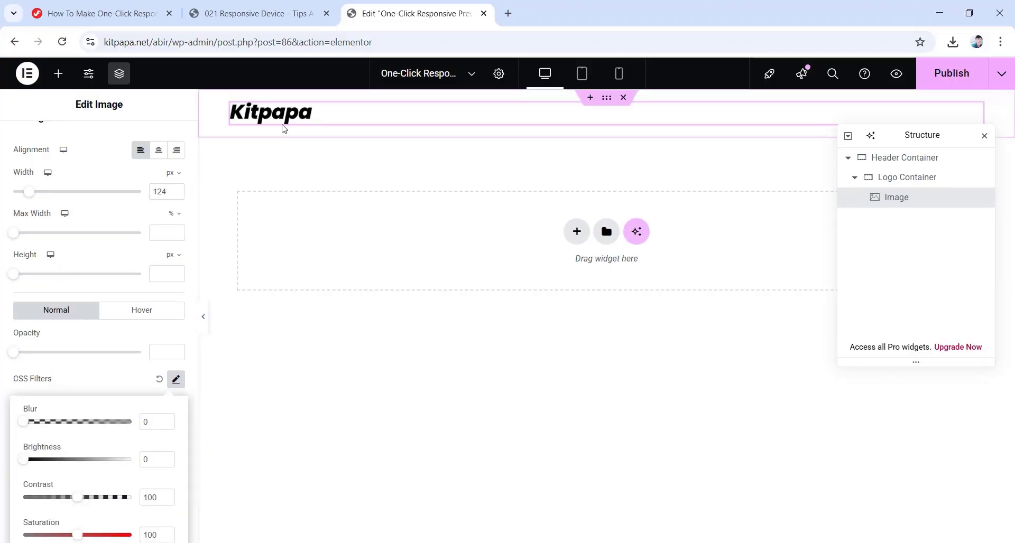
scroll(114, 389, "down", 1)
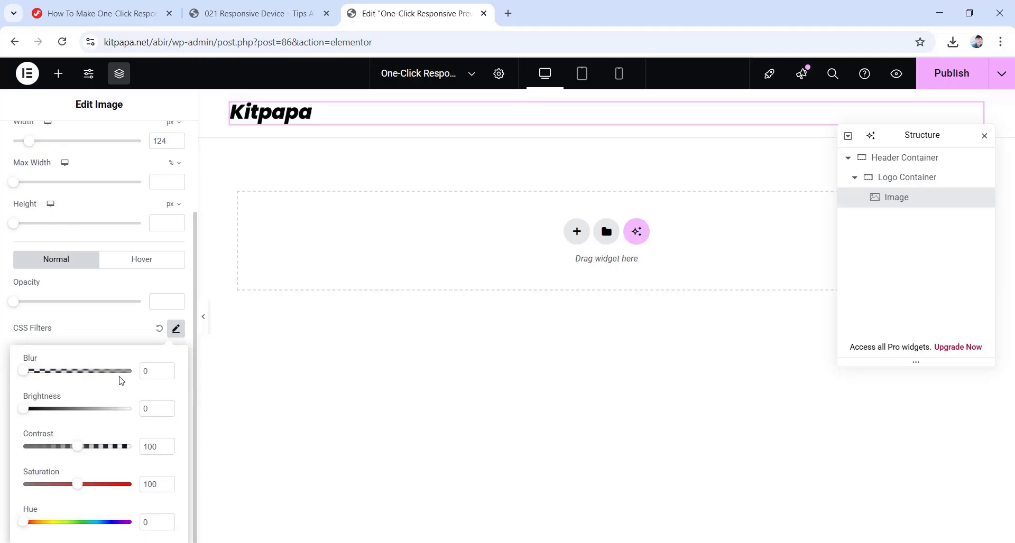
left_click(3, 328)
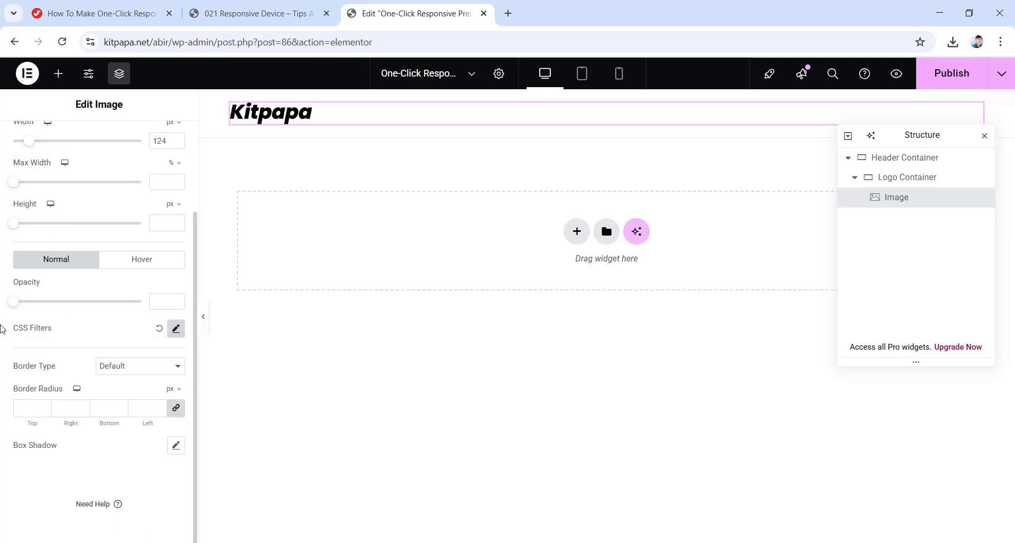
Add a new container after the Logo Container and name it Responsive Buttons Container.
left_click(855, 178)
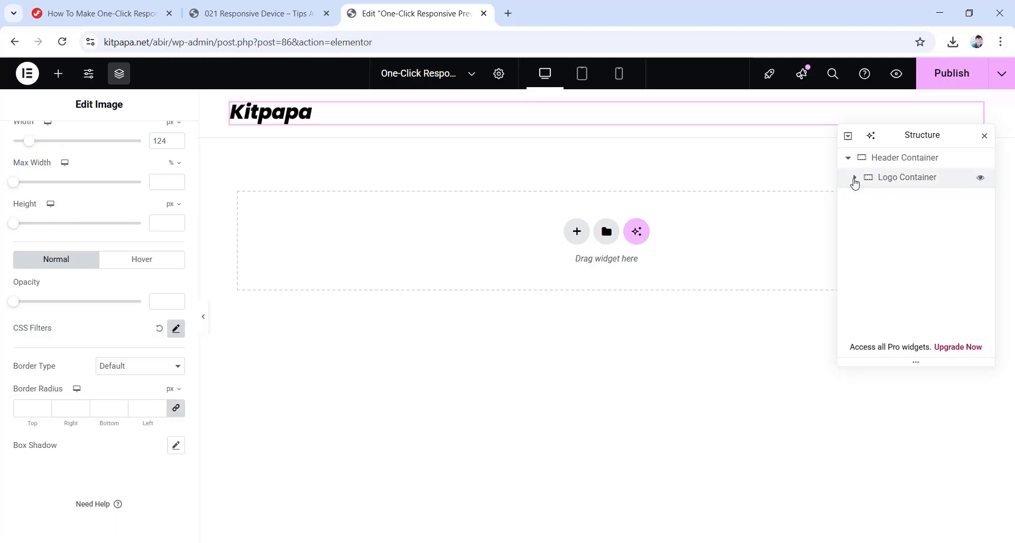
right_click(890, 182)
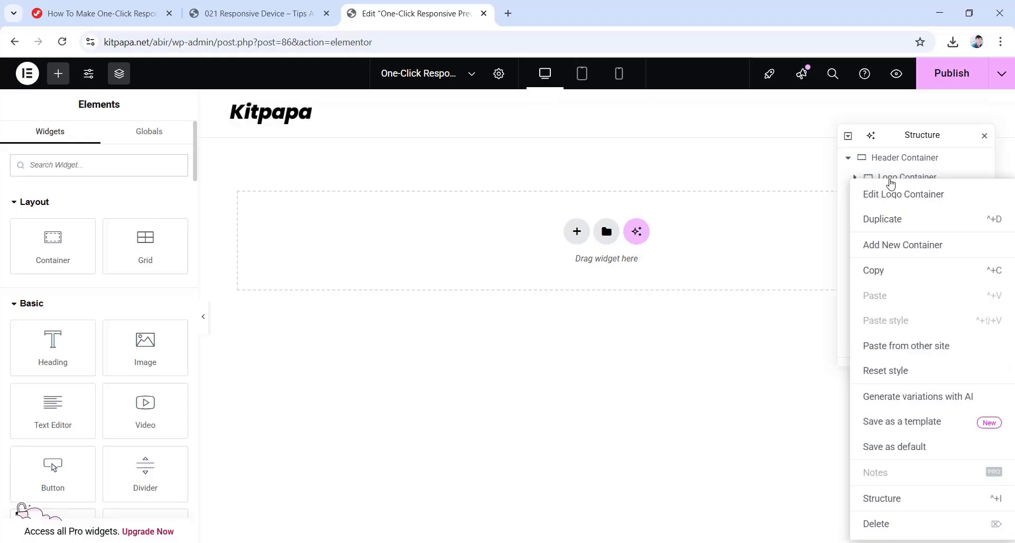
left_click(893, 245)
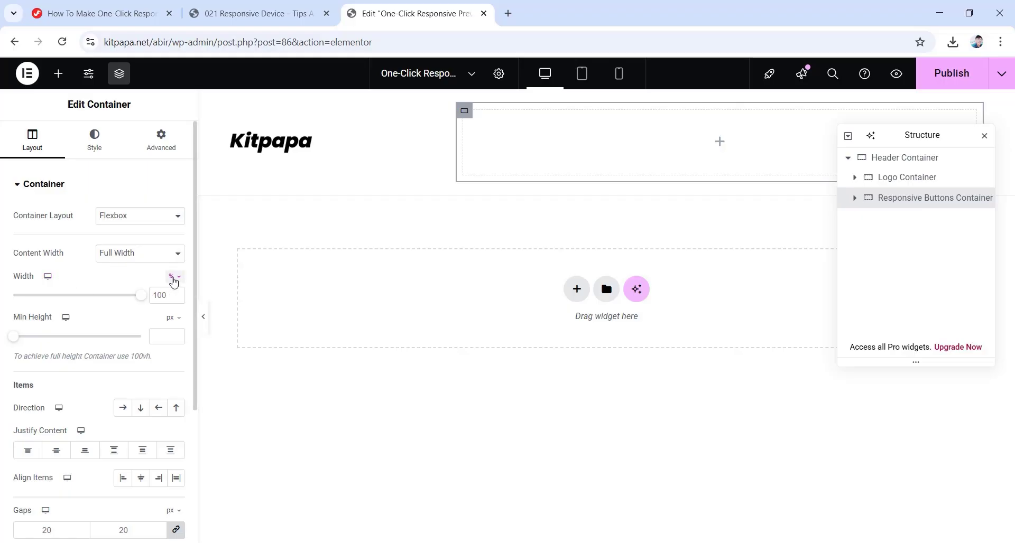
Give the Responsive Buttons Container a custom width of max-width, a horizontal row direction and centered item alignment.
left_click(173, 276)
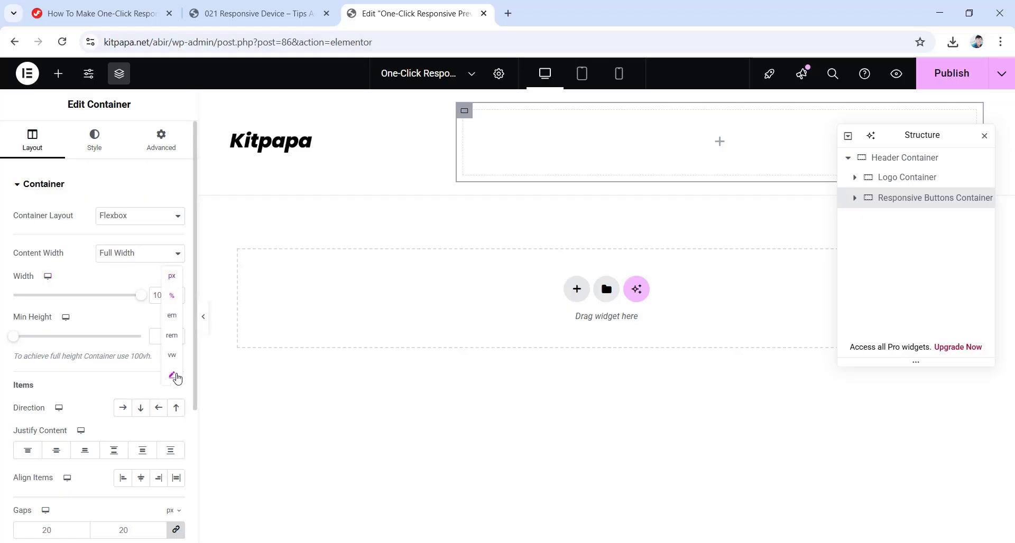
left_click(173, 375)
left_click(42, 294)
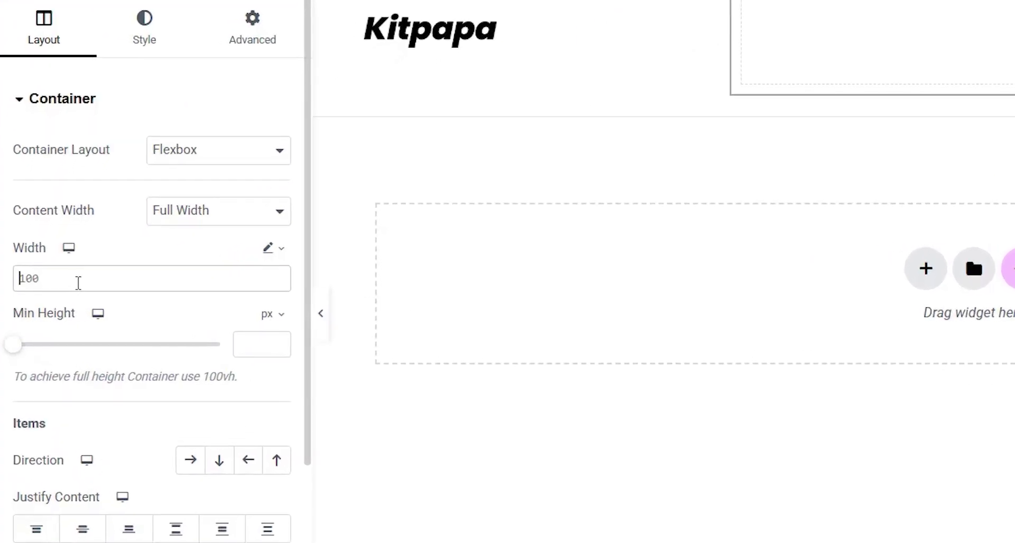
type("max-")
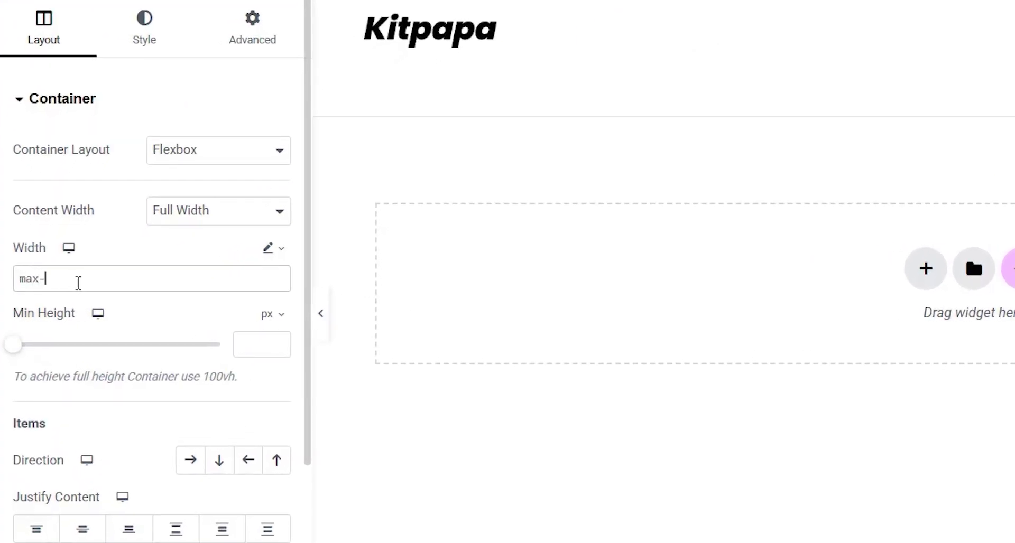
type("width")
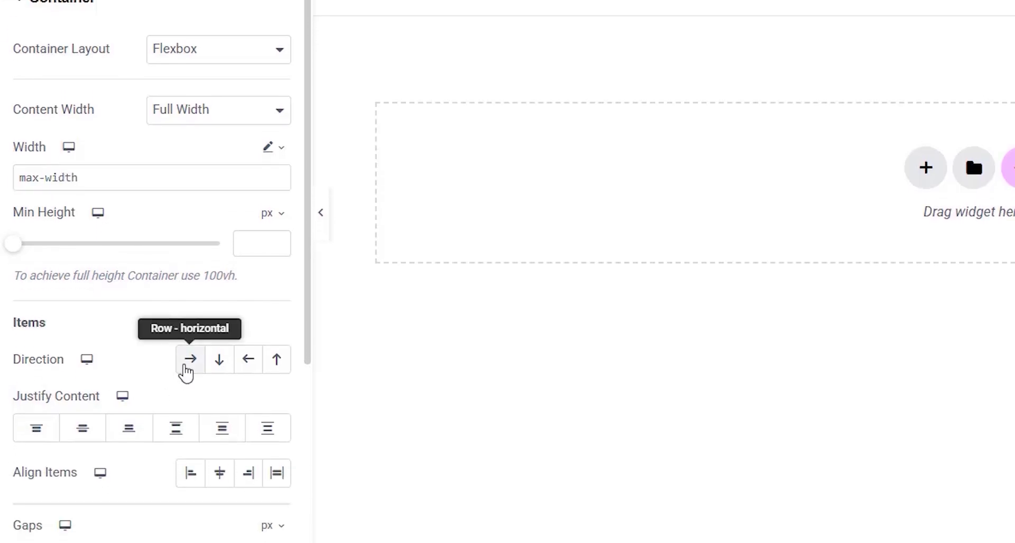
left_click(185, 368)
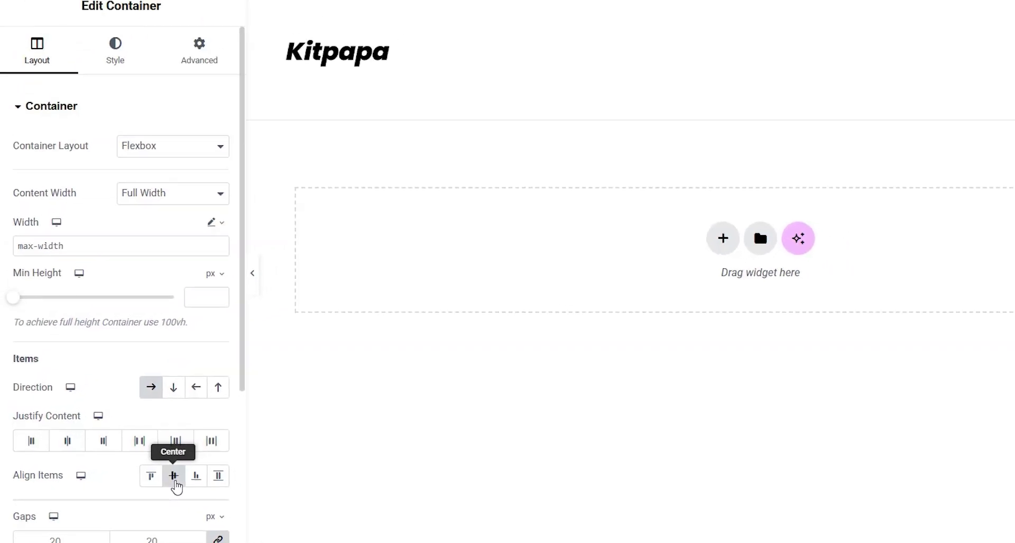
Give the Responsive Buttons Container a classic background with a fully transparent color, and move the Structure panel clear of the header.
left_click(99, 144)
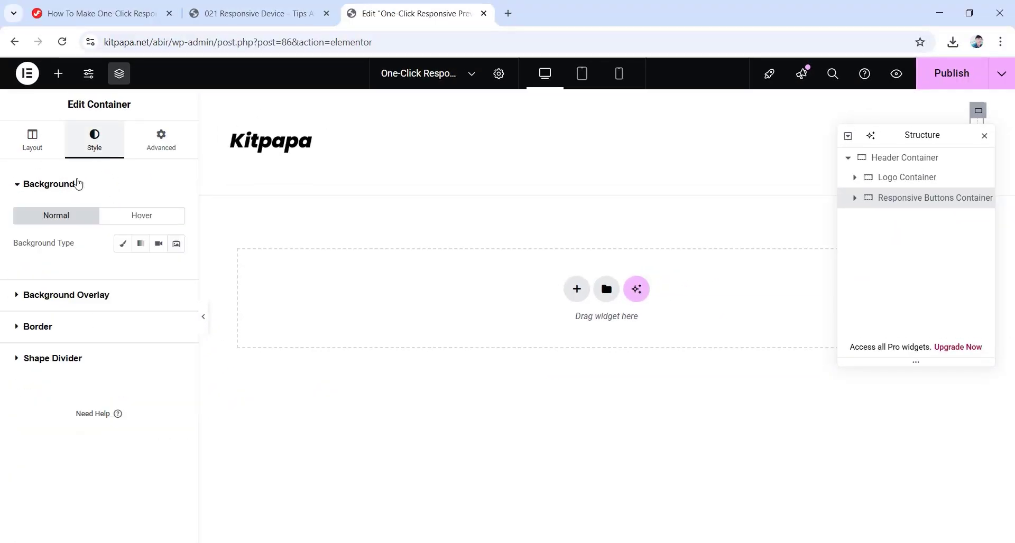
left_click(123, 245)
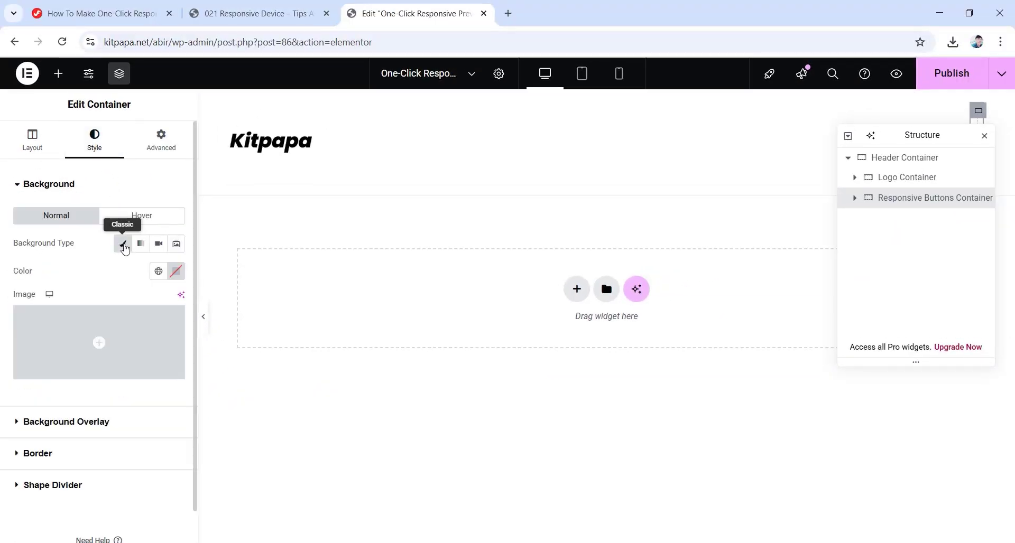
left_click(176, 271)
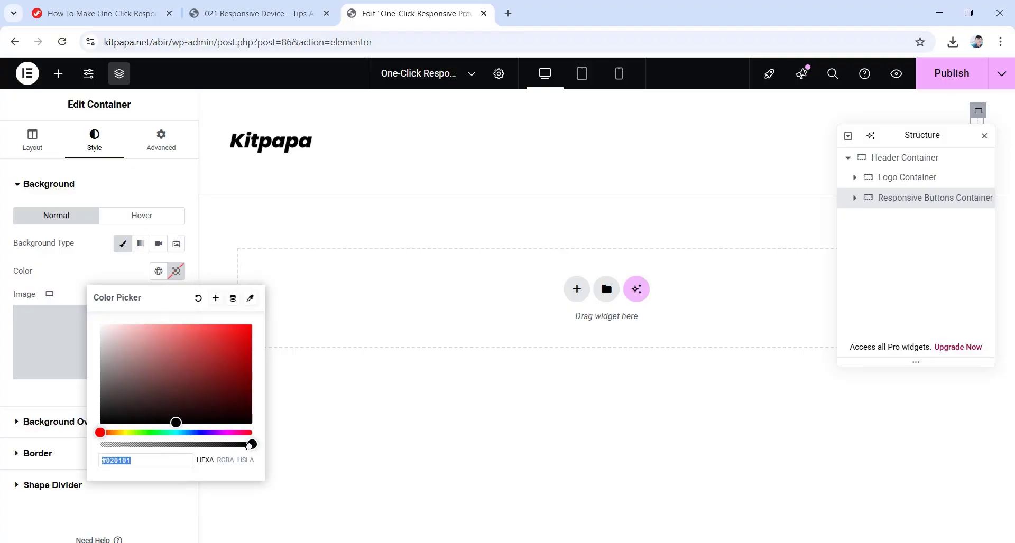
left_click_drag(253, 444, 99, 446)
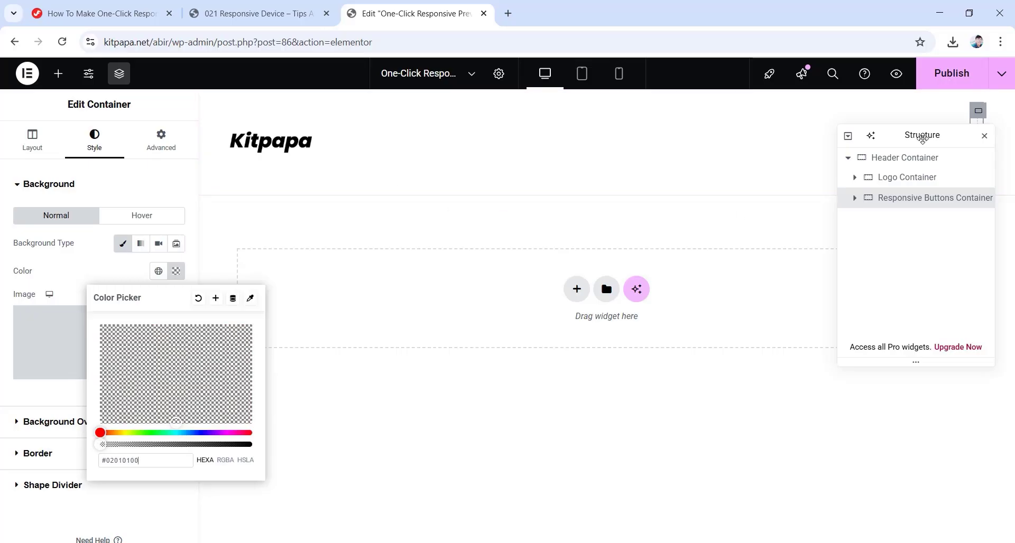
left_click_drag(925, 136, 915, 228)
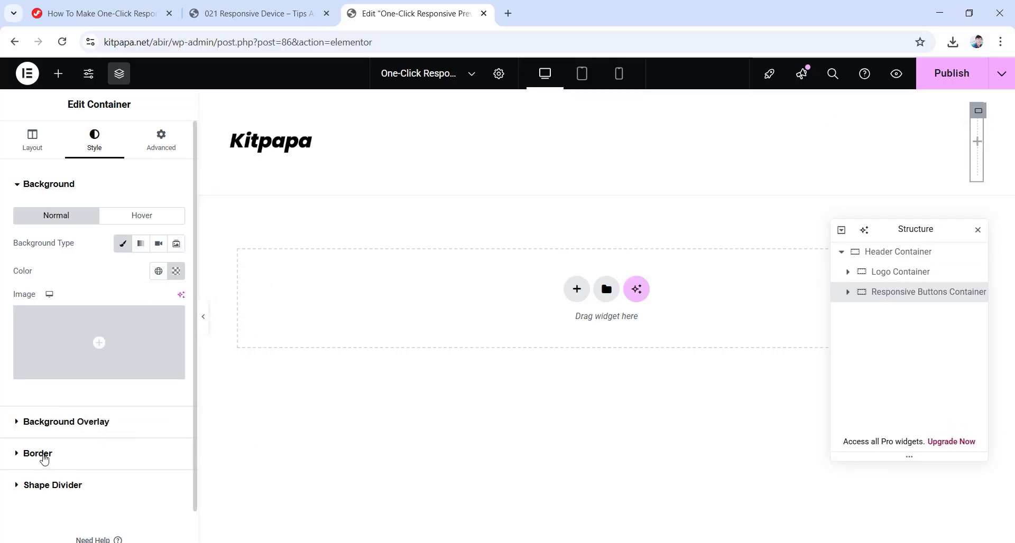
Set the Responsive Buttons Container's border radius to 8 px and its padding to 2 px on all sides.
left_click(44, 460)
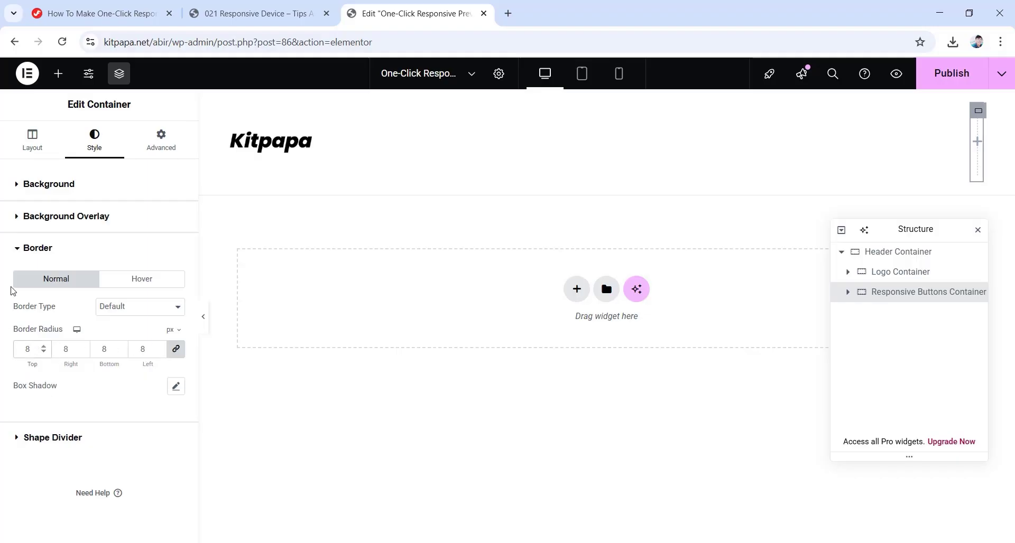
left_click(160, 150)
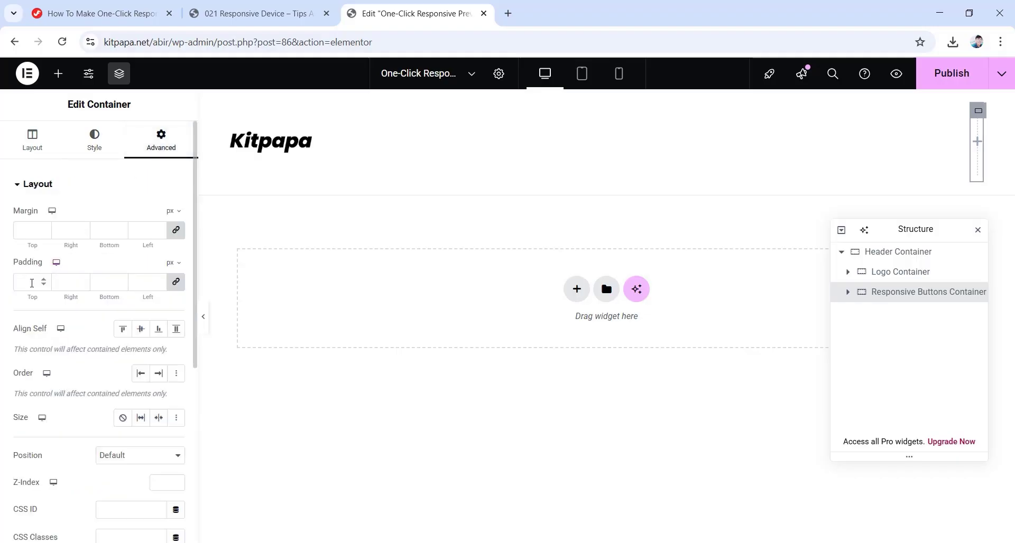
type("2")
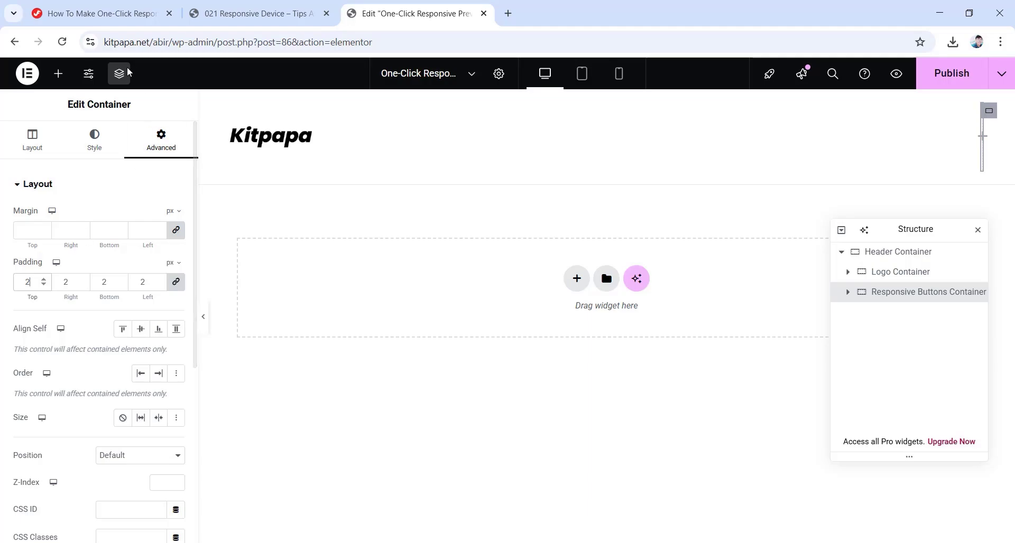
Add a Button widget to the header and place it inside the Responsive Buttons Container.
left_click(58, 74)
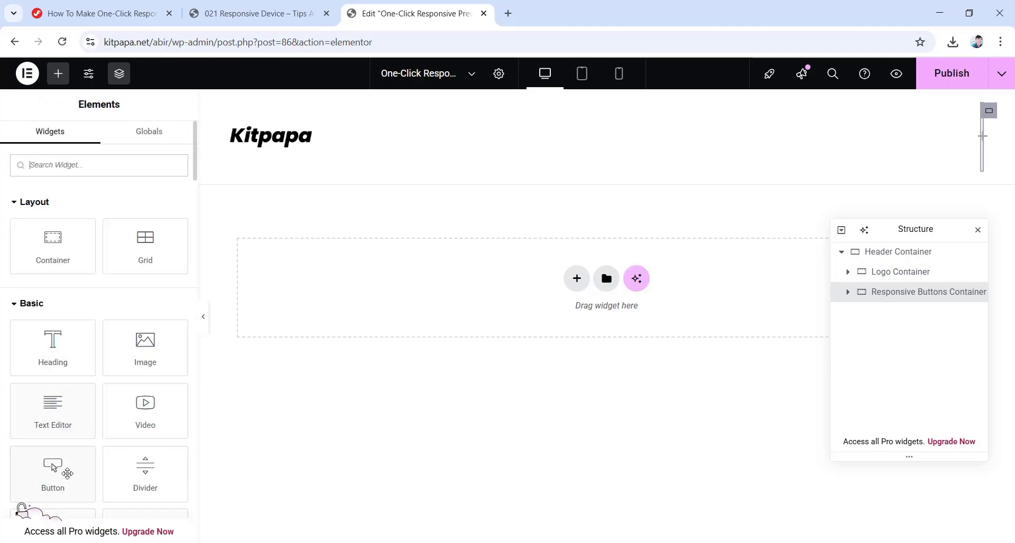
left_click_drag(53, 468, 981, 137)
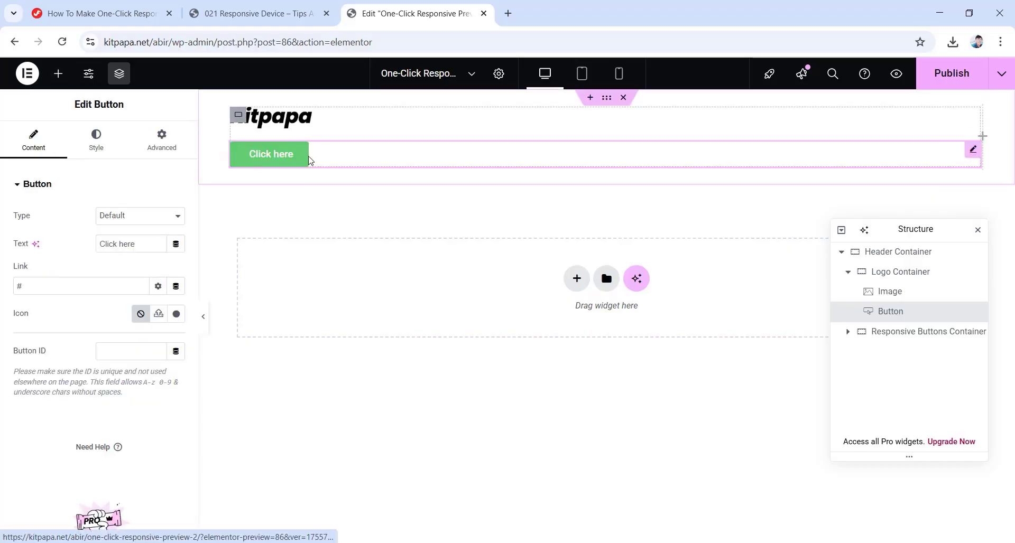
left_click(852, 336)
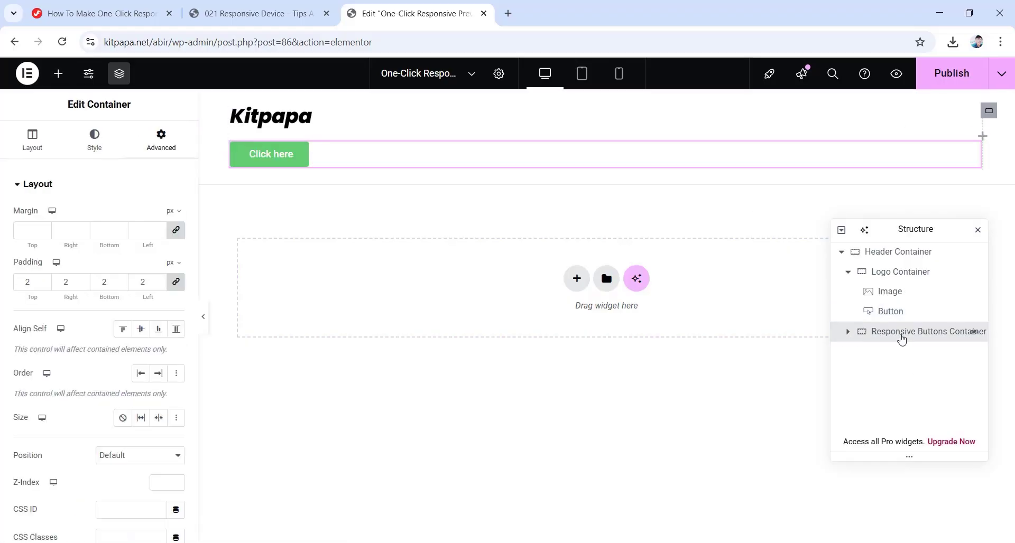
left_click(848, 334)
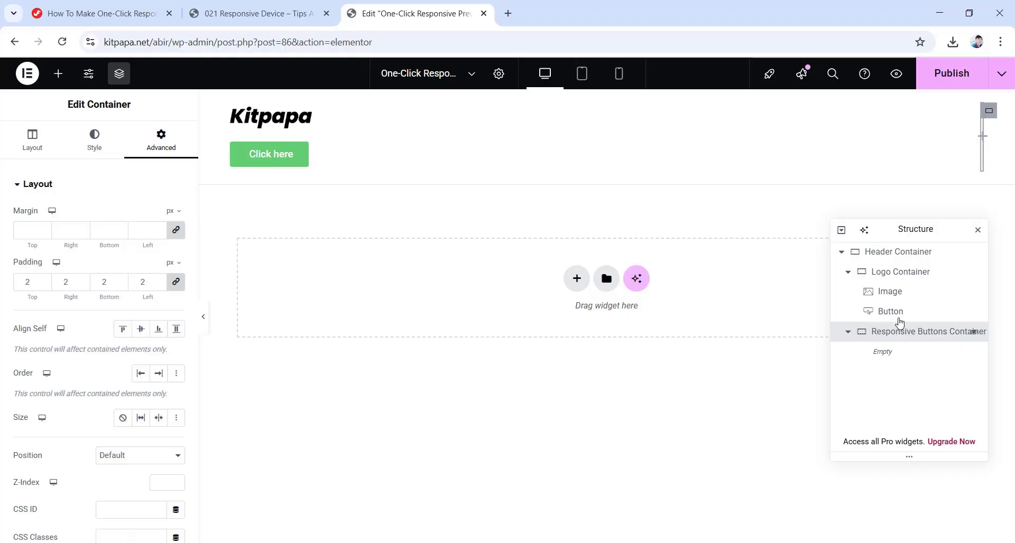
left_click_drag(889, 317, 899, 335)
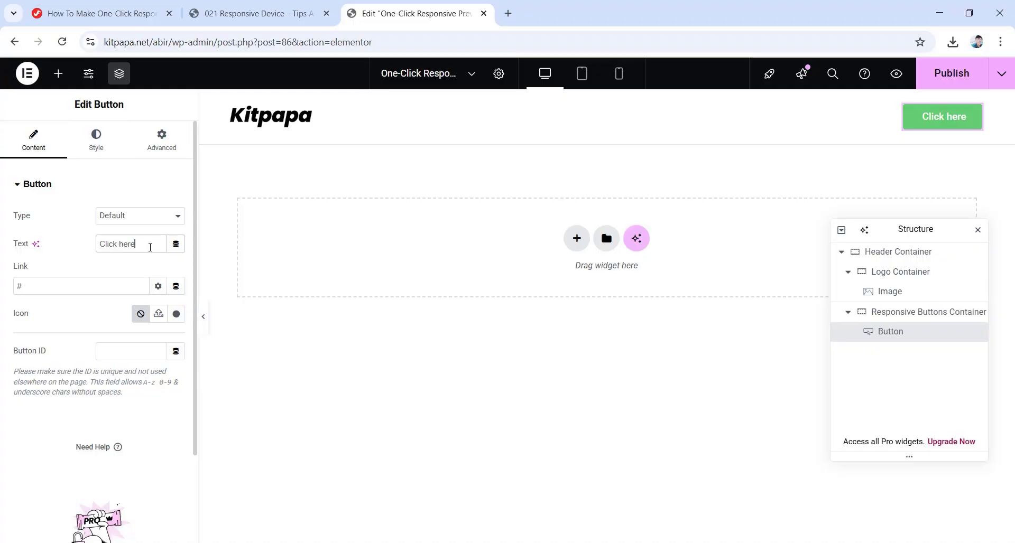
Label the button Desktop and give it the Desktop.svg icon with an icon spacing of 10 px.
left_click_drag(142, 246, 96, 246)
type("Desktop")
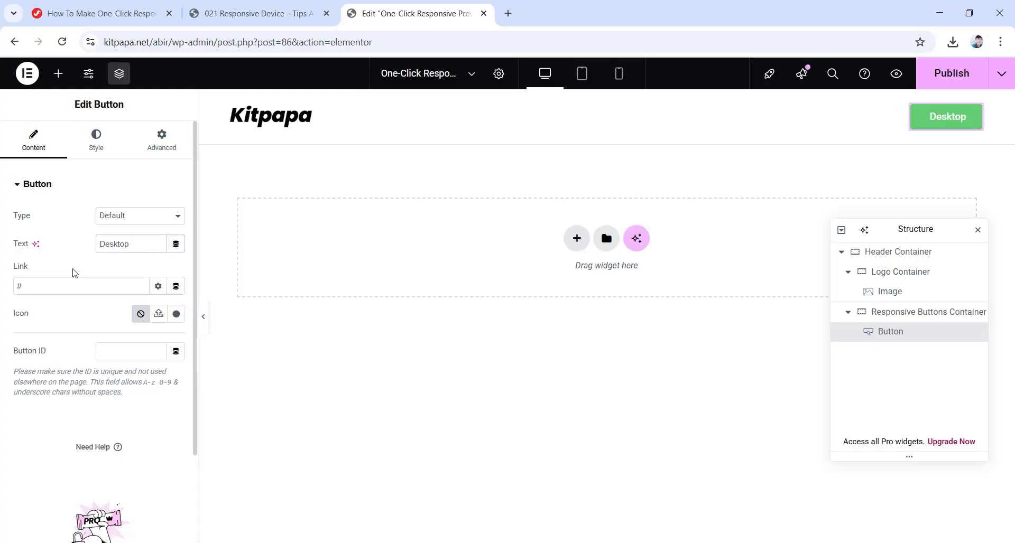
left_click(161, 317)
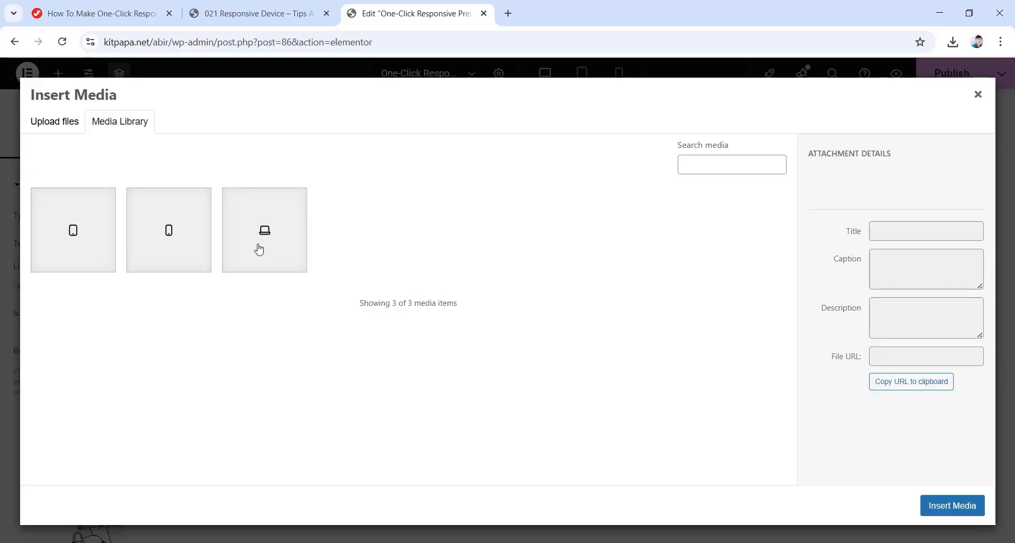
left_click(259, 250)
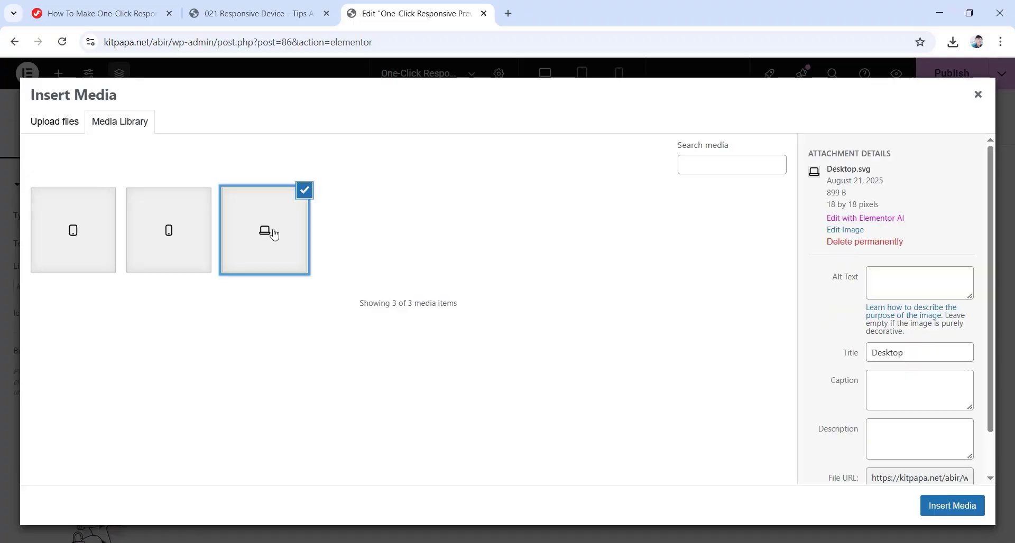
left_click(953, 505)
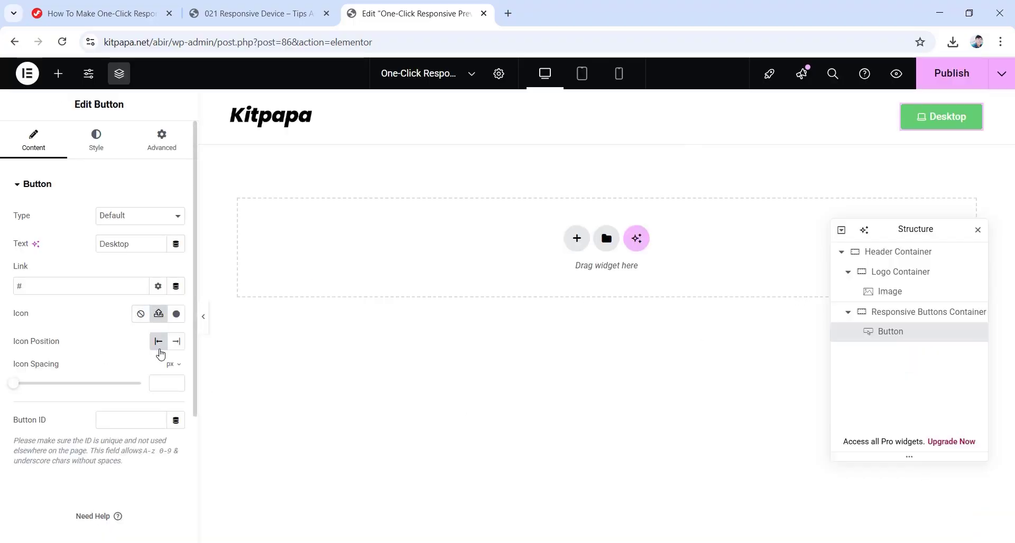
left_click(163, 383)
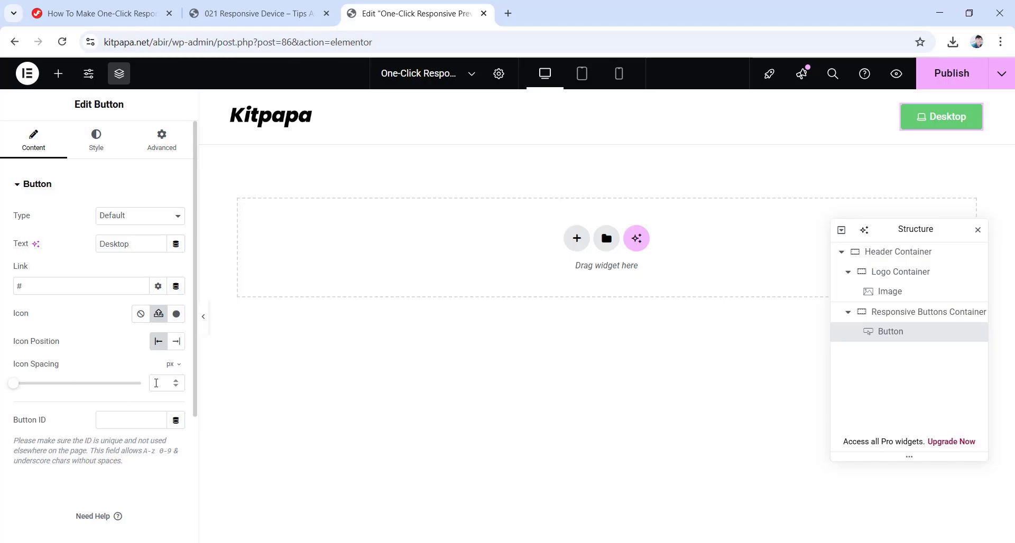
type("10")
Set the Desktop button's typography to Inter with a 14 px size and 18 px line height.
left_click(95, 141)
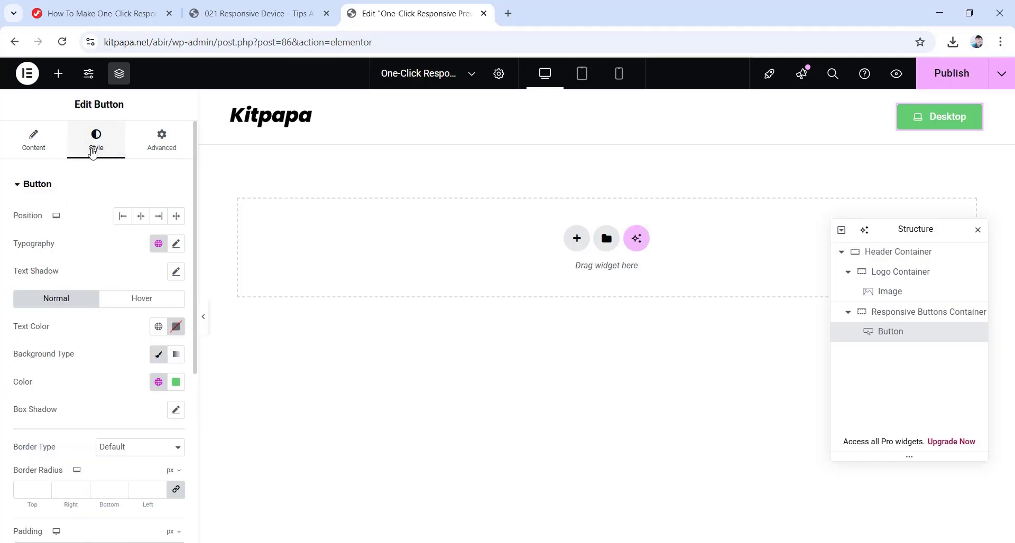
left_click(177, 243)
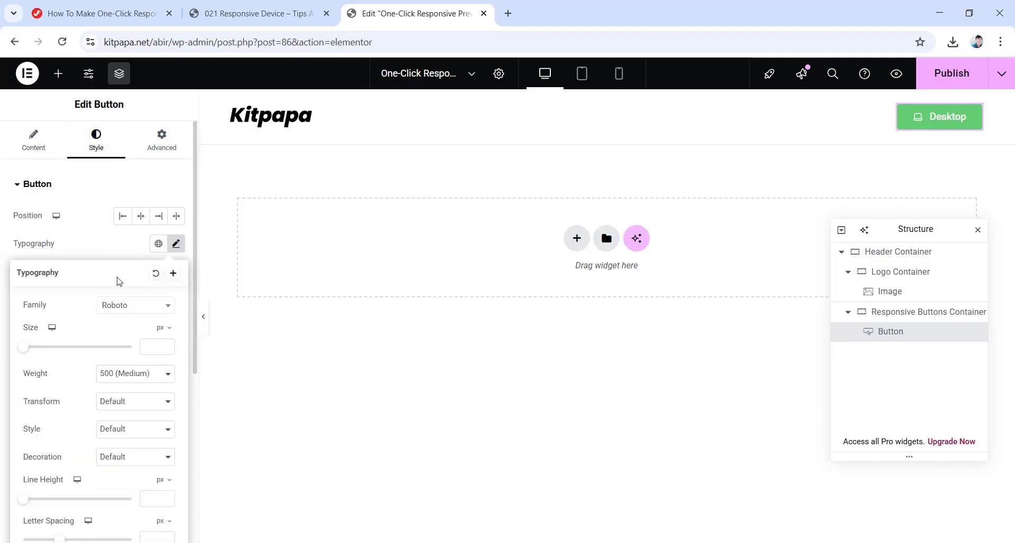
left_click(161, 311)
type("in")
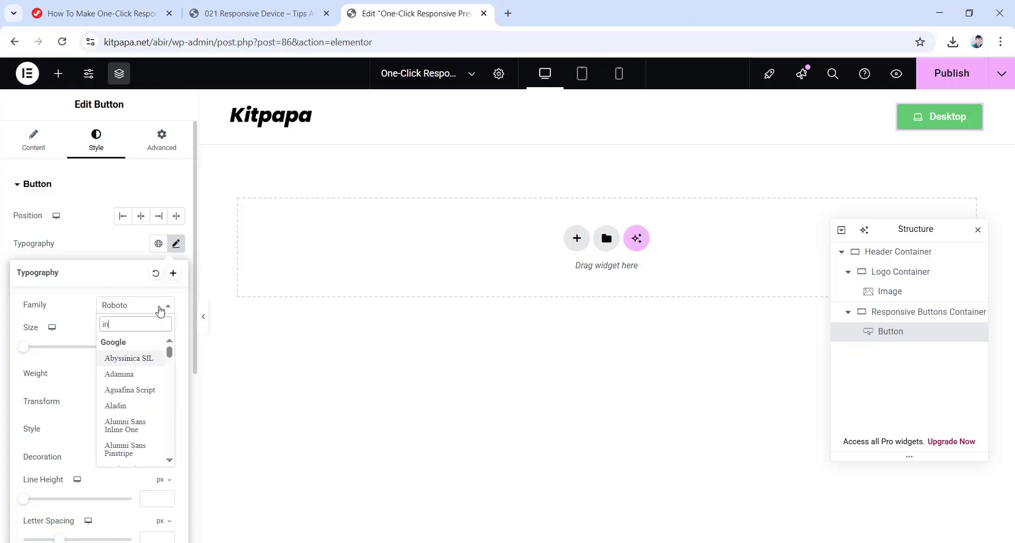
type("ter")
key("Return")
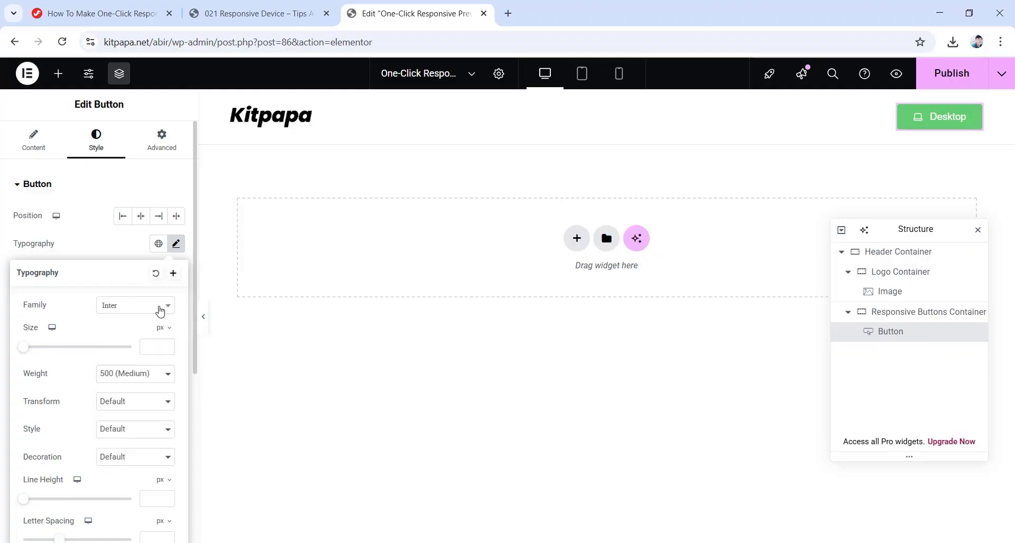
left_click(145, 345)
type("14")
scroll(122, 392, "down", 2)
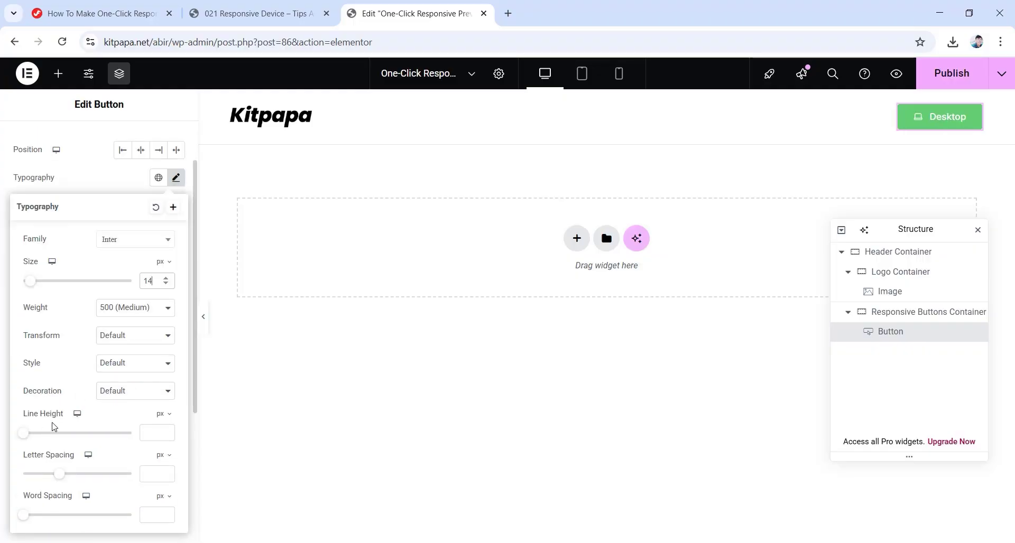
left_click(147, 434)
type("18")
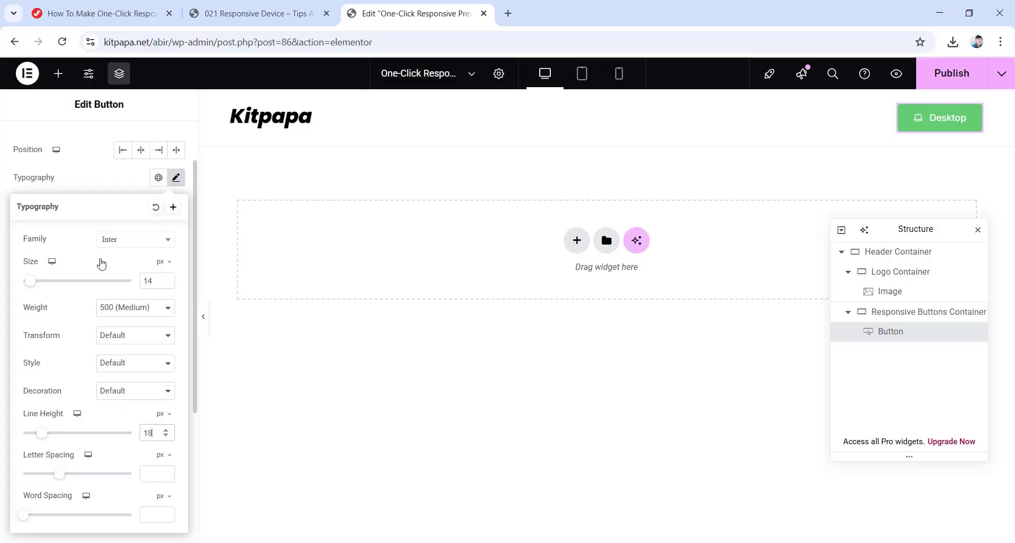
left_click(2, 178)
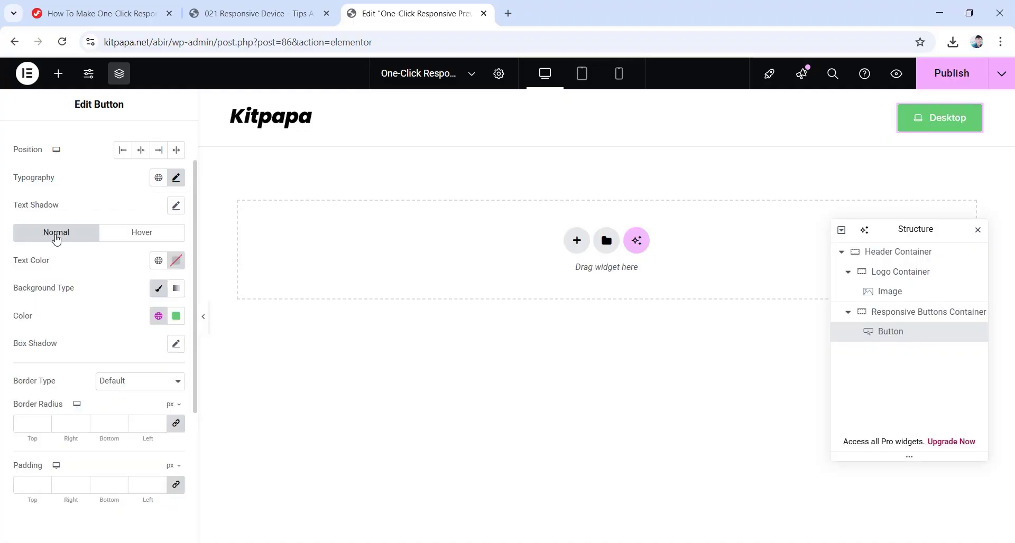
Set the Desktop button's normal text color to #818498.
left_click(175, 261)
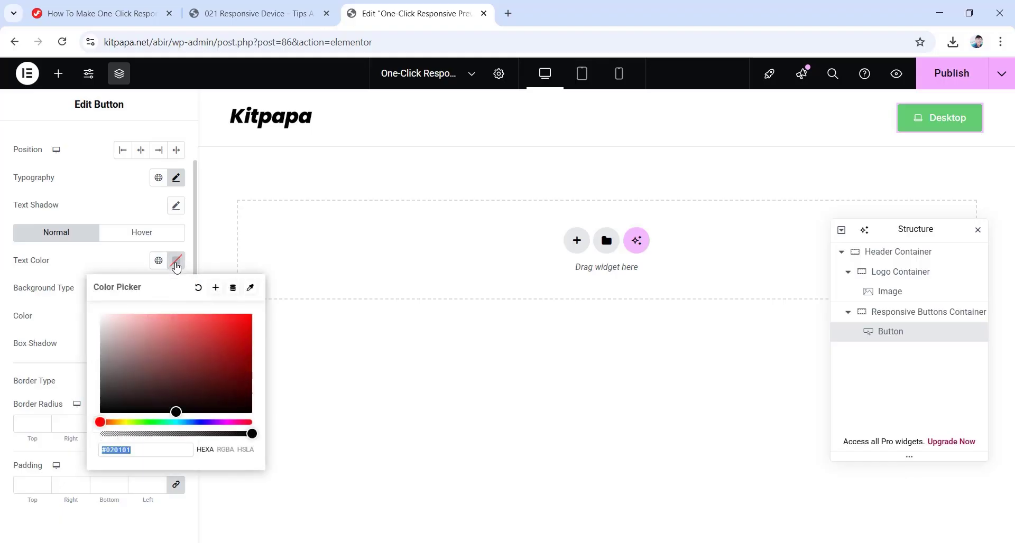
type("818498")
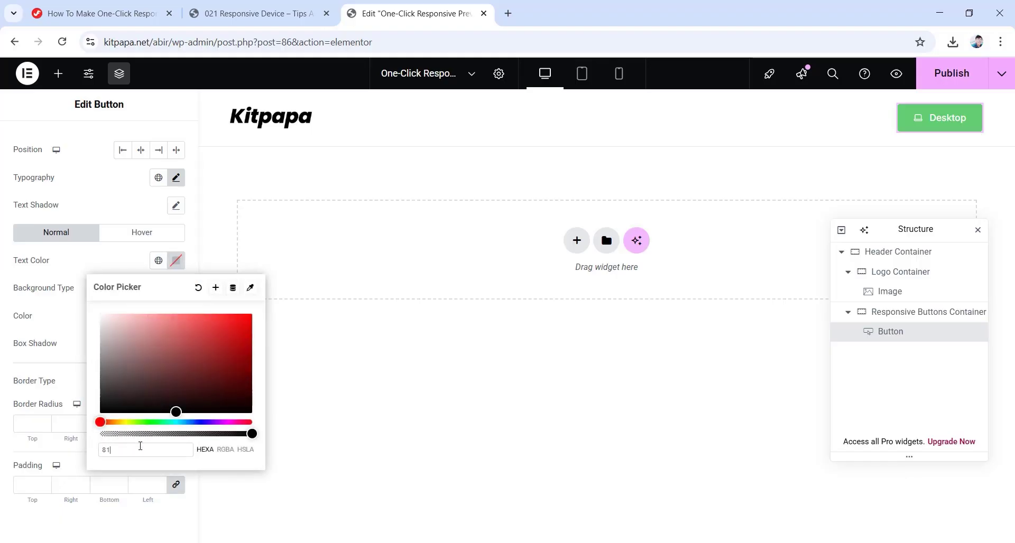
left_click(27, 362)
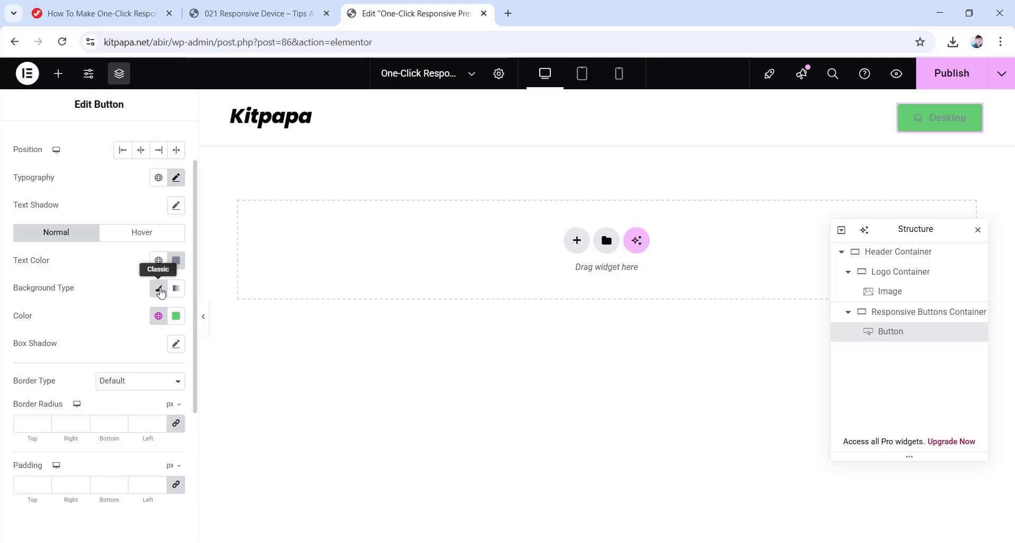
Make the Desktop button's normal background color fully transparent.
left_click(178, 319)
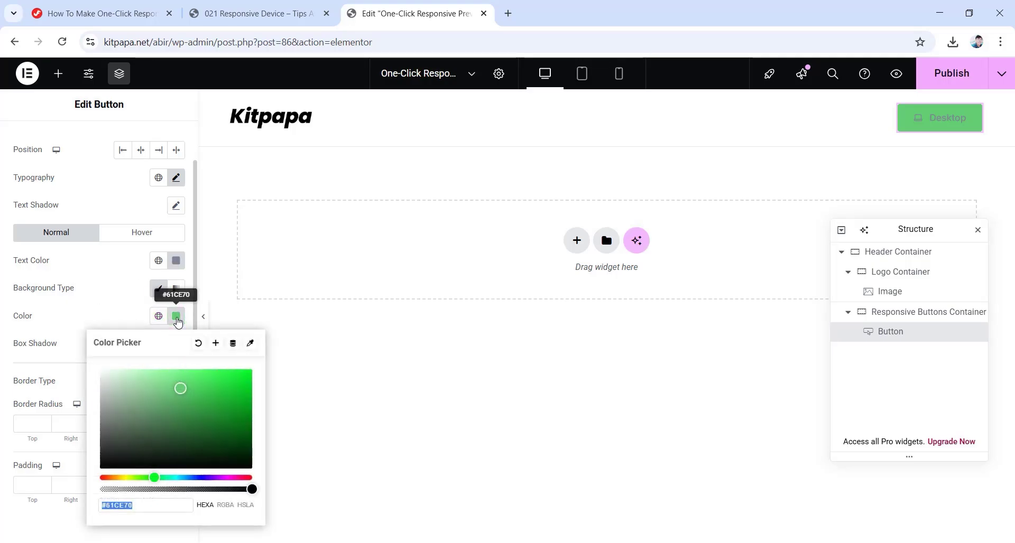
left_click(247, 489)
left_click_drag(246, 489, 101, 491)
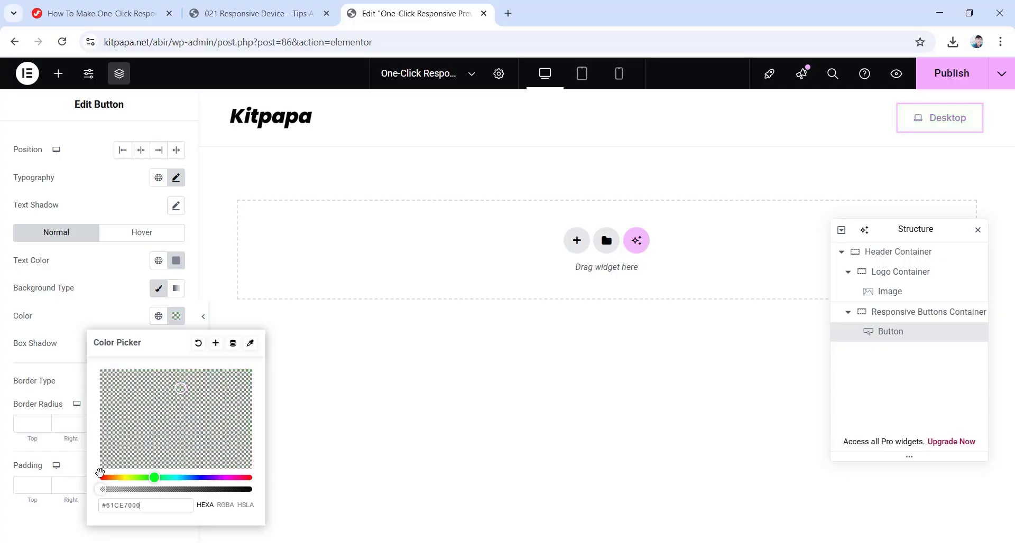
Set the Desktop button's hover text color to #36364a.
left_click(4, 411)
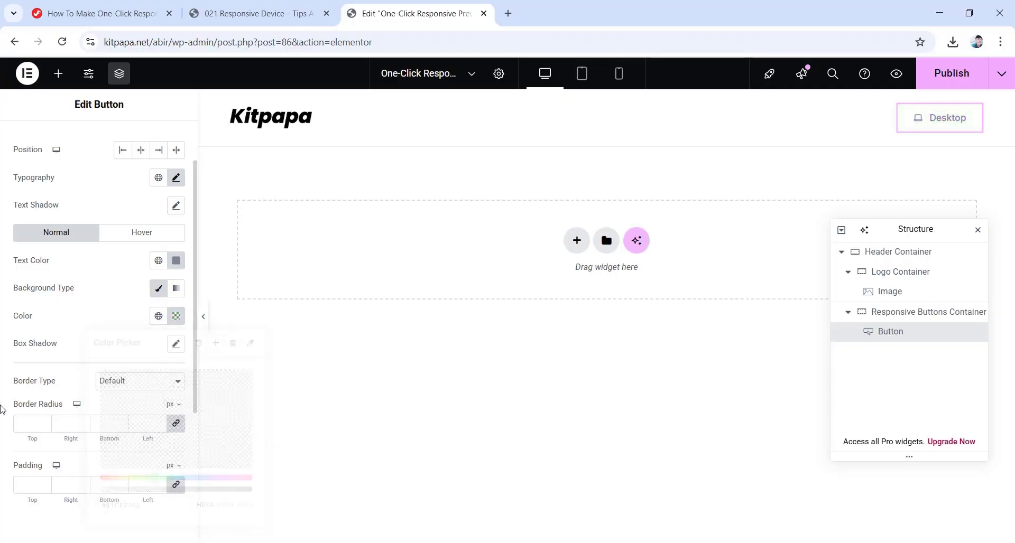
left_click(135, 243)
left_click(176, 261)
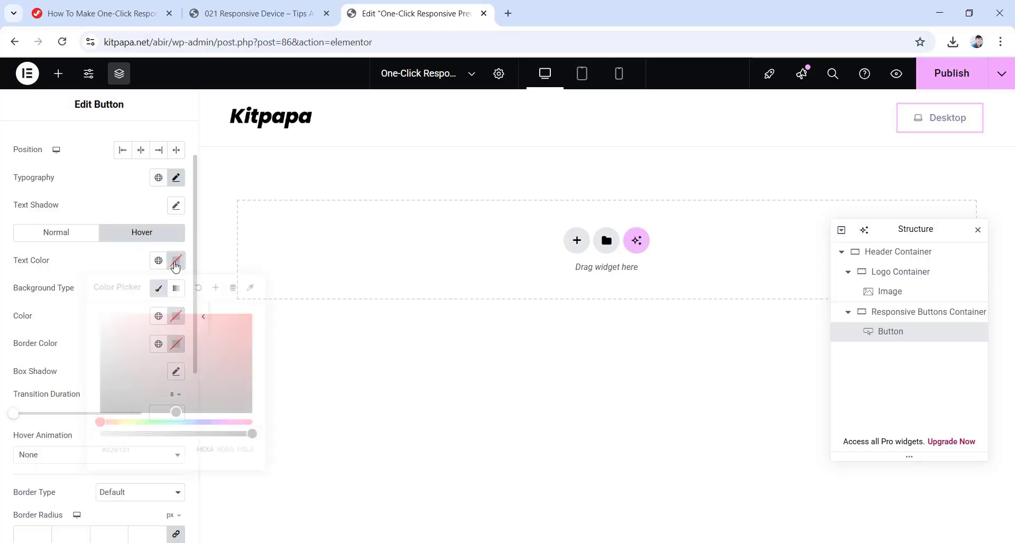
type("36364a")
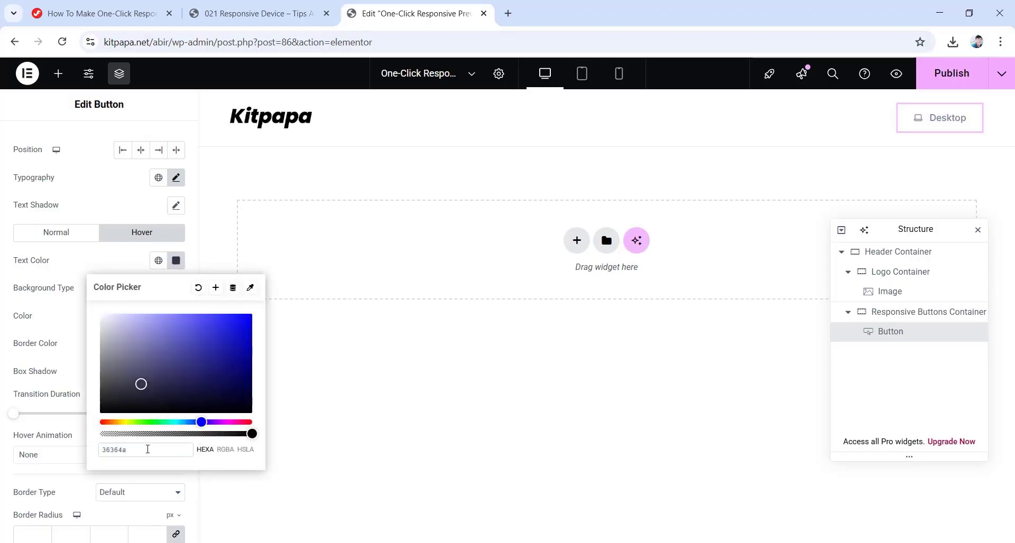
left_click(69, 317)
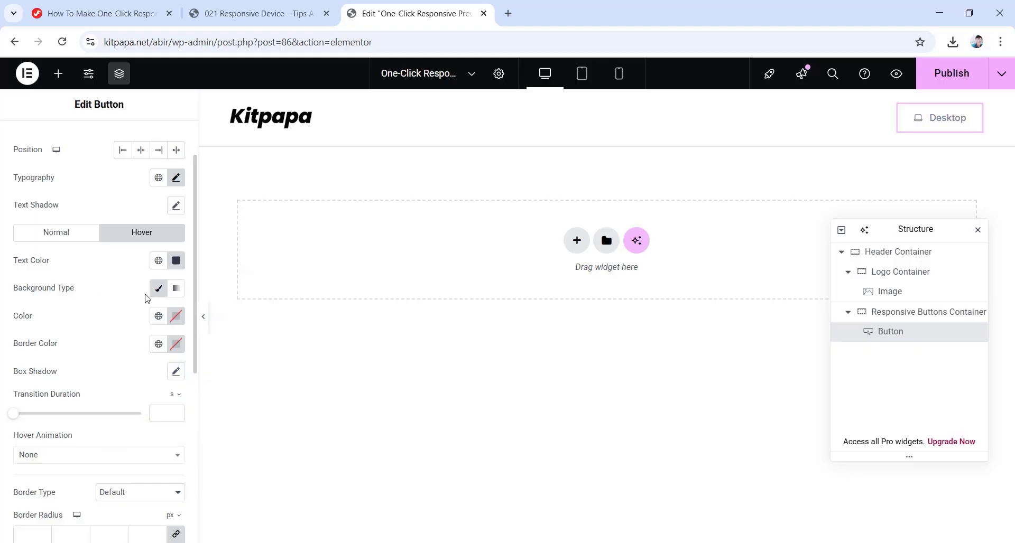
Set the Desktop button's hover background color to #FFFFFF.
left_click(176, 316)
type("#FFFFFF")
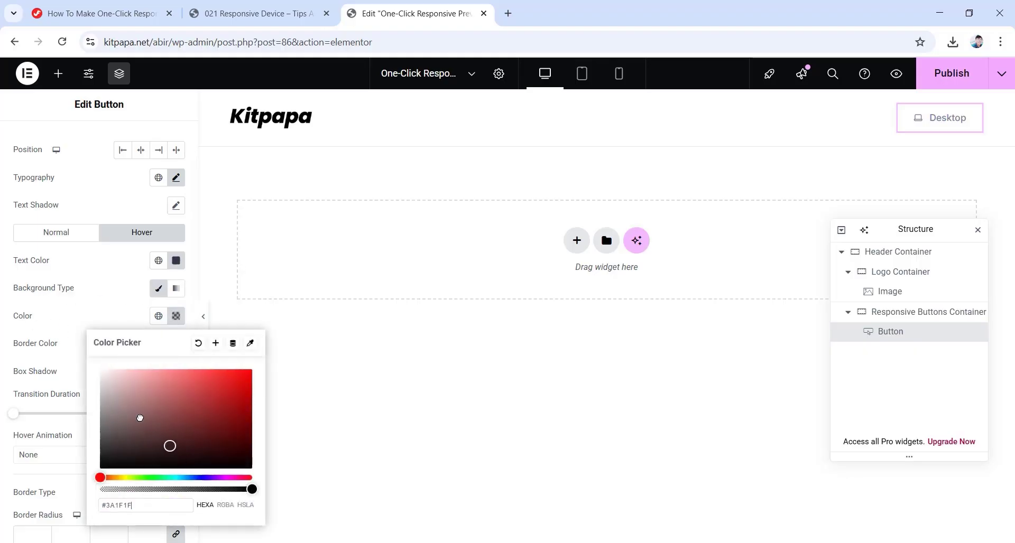
left_click(1, 338)
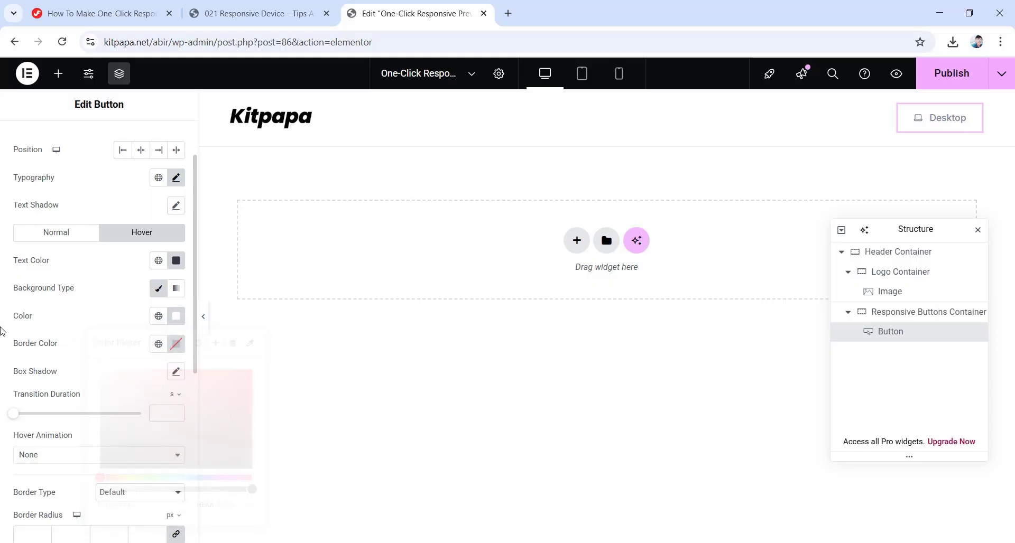
Give the Desktop button a 6 px border radius and unlinked padding of 8 px top, 16 px right, 7 px bottom and 16 px left.
scroll(2, 338, "down", 3)
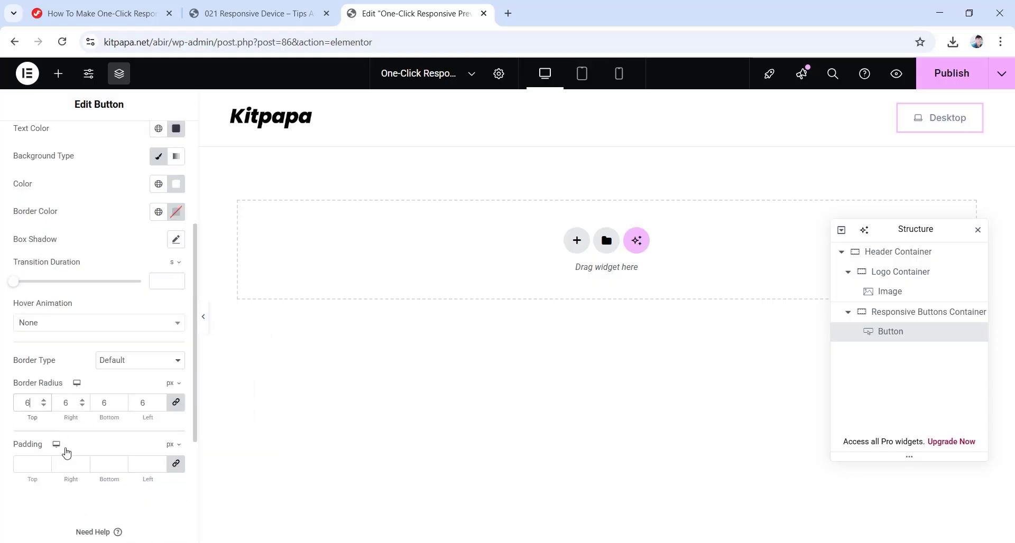
left_click(175, 469)
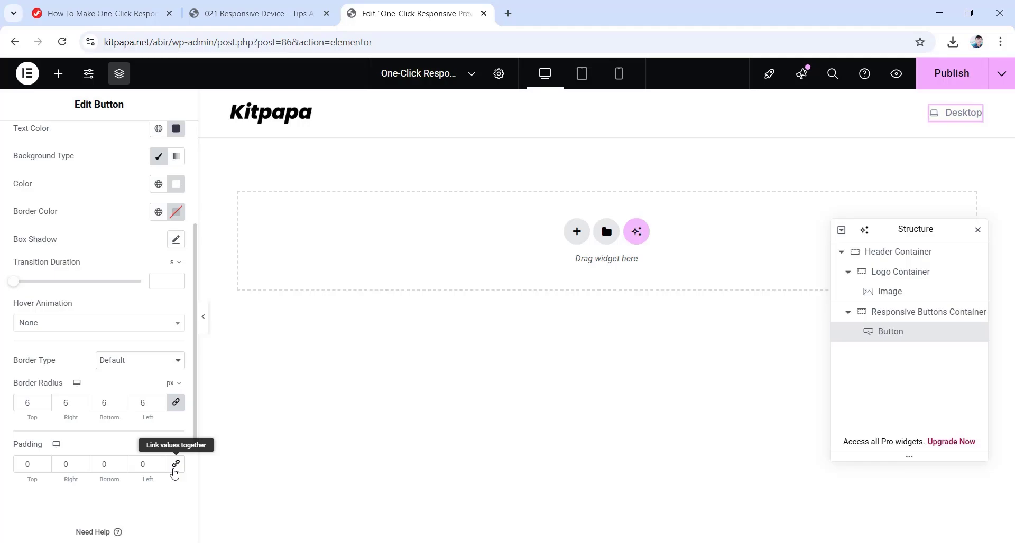
double_click(30, 465)
type("8")
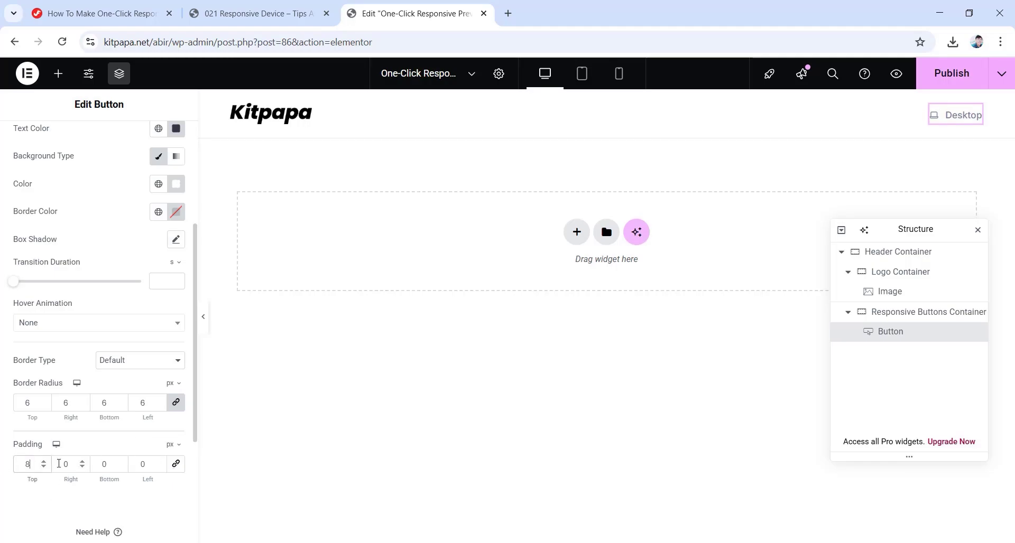
type("16")
key("Tab")
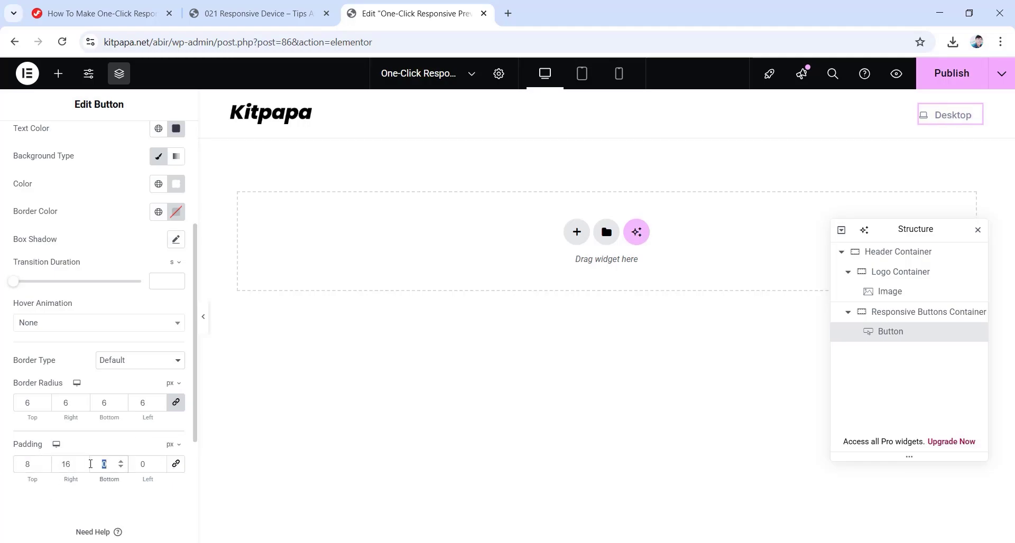
type("7")
key("Tab")
type("16")
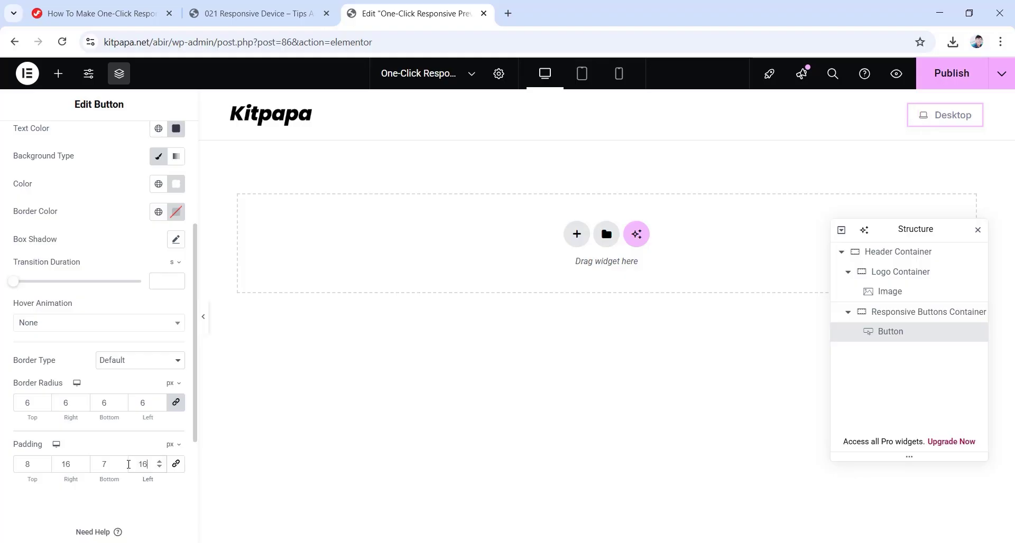
scroll(112, 218, "up", 5)
left_click(158, 147)
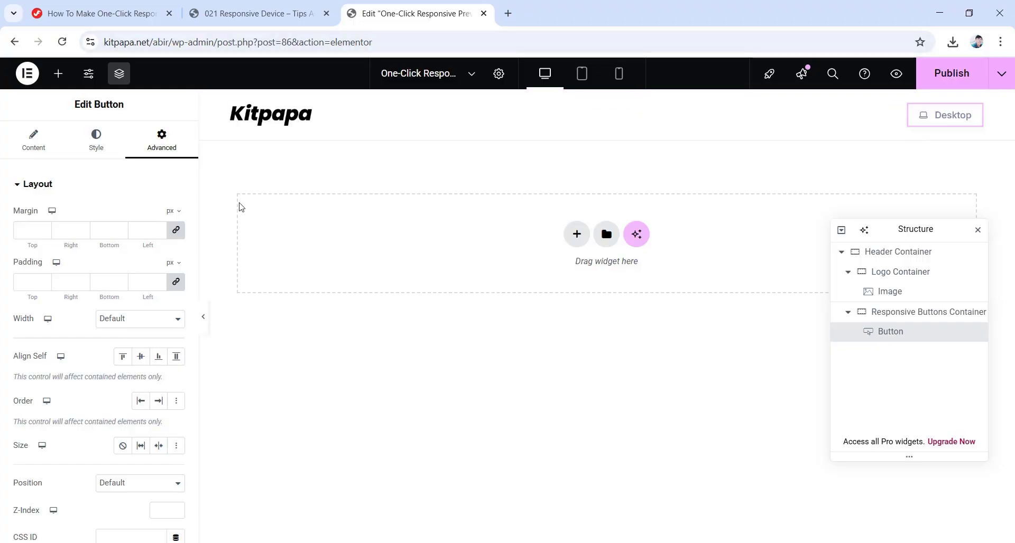
Add an HTML widget in a new container below the header and rename that container HTML Container.
left_click(61, 75)
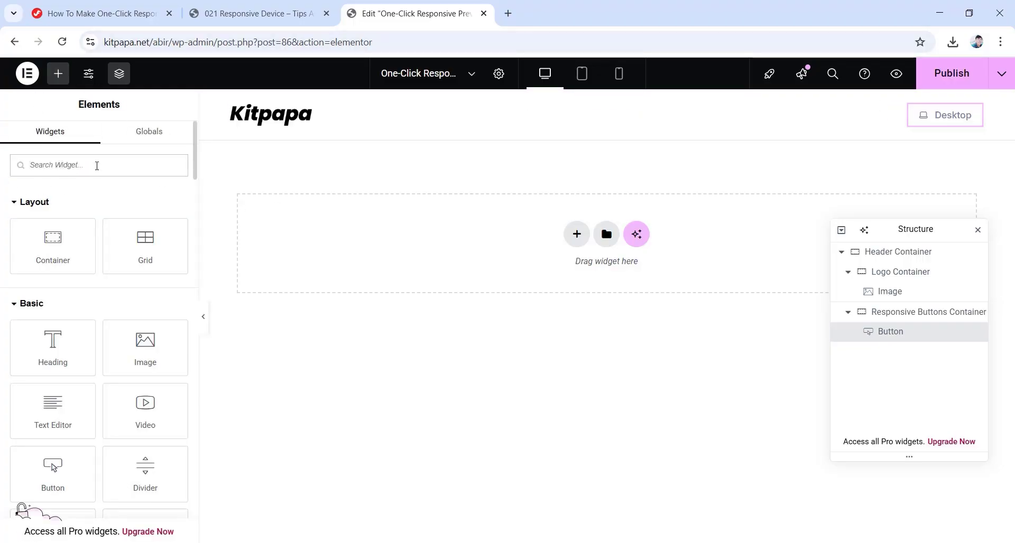
type("html")
left_click_drag(49, 212, 412, 263)
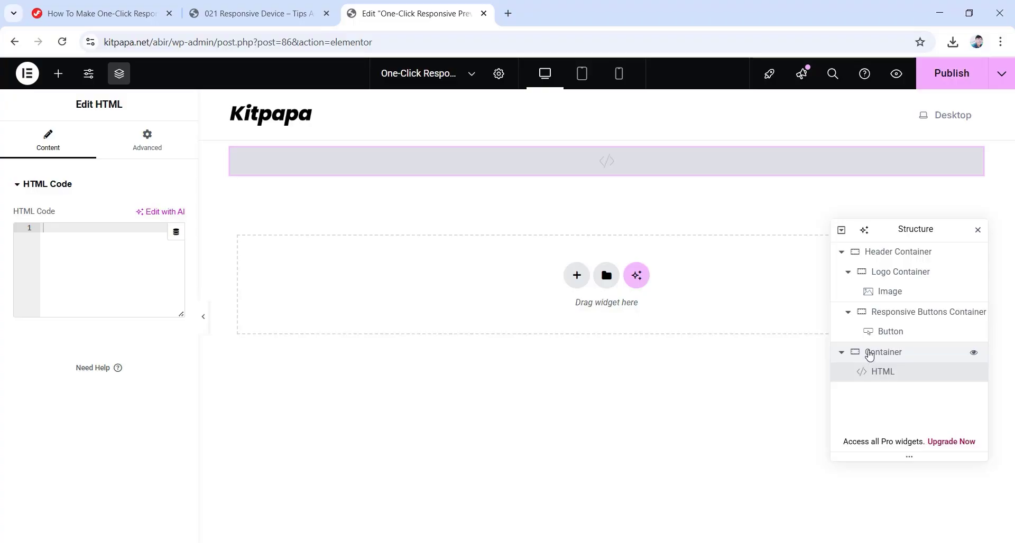
left_click(870, 356)
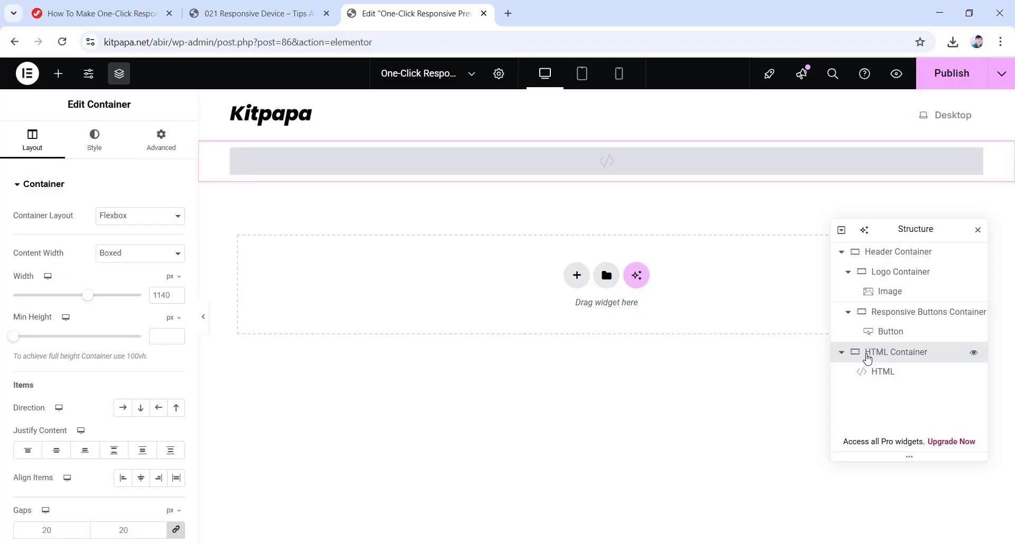
Copy the Responsive Buttons Style CSS code from the tutorial page and paste it into the HTML widget in Elementor.
left_click(100, 4)
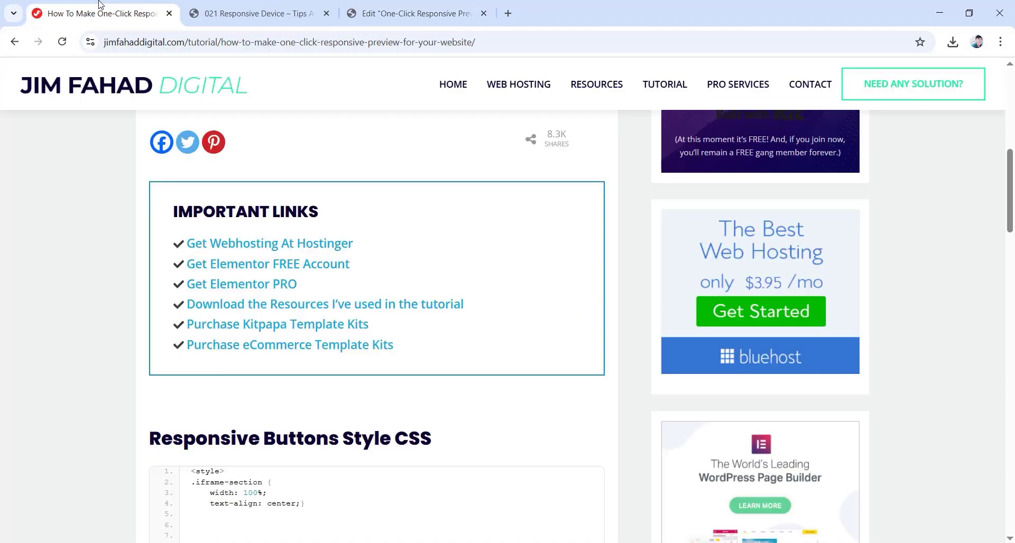
scroll(267, 279, "down", 5)
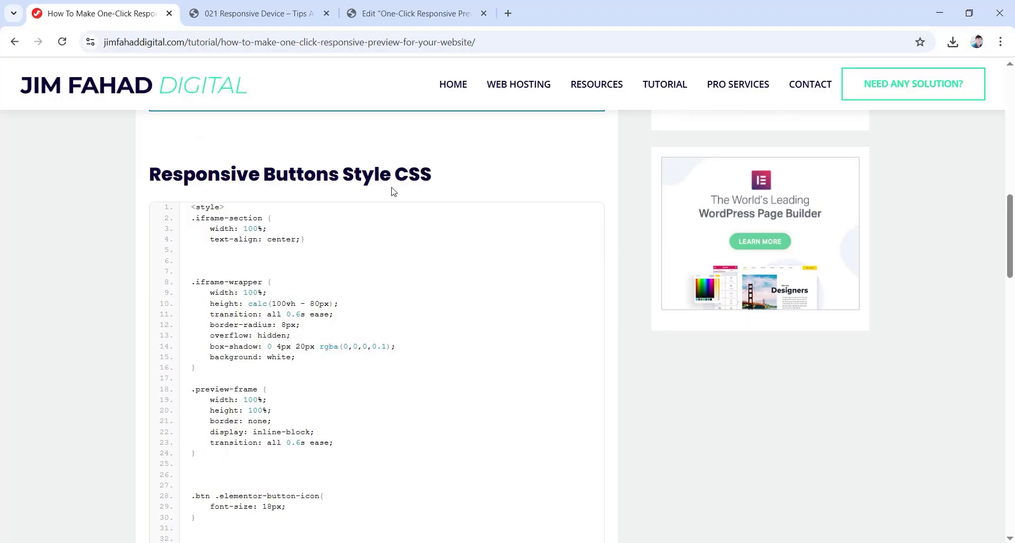
scroll(256, 379, "down", 1)
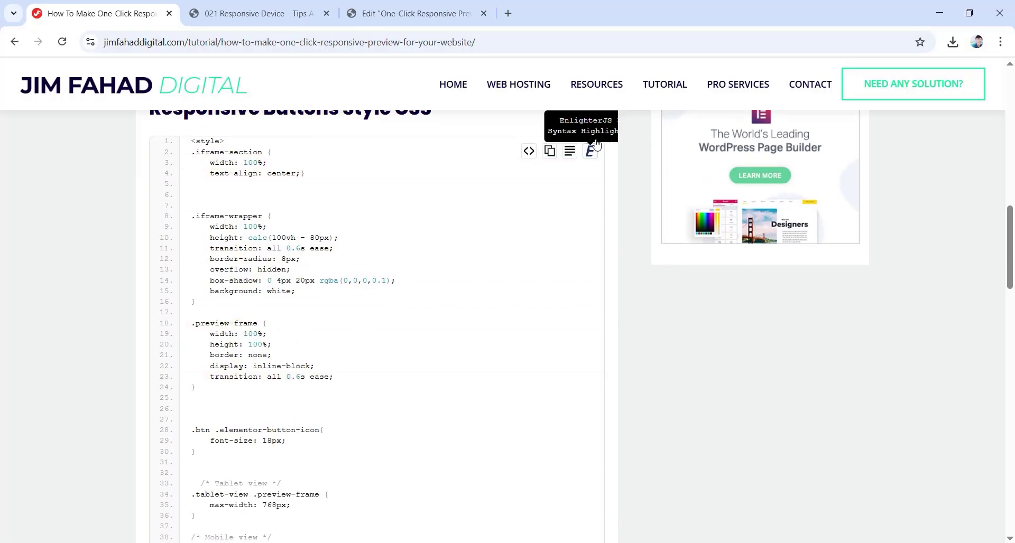
left_click(550, 154)
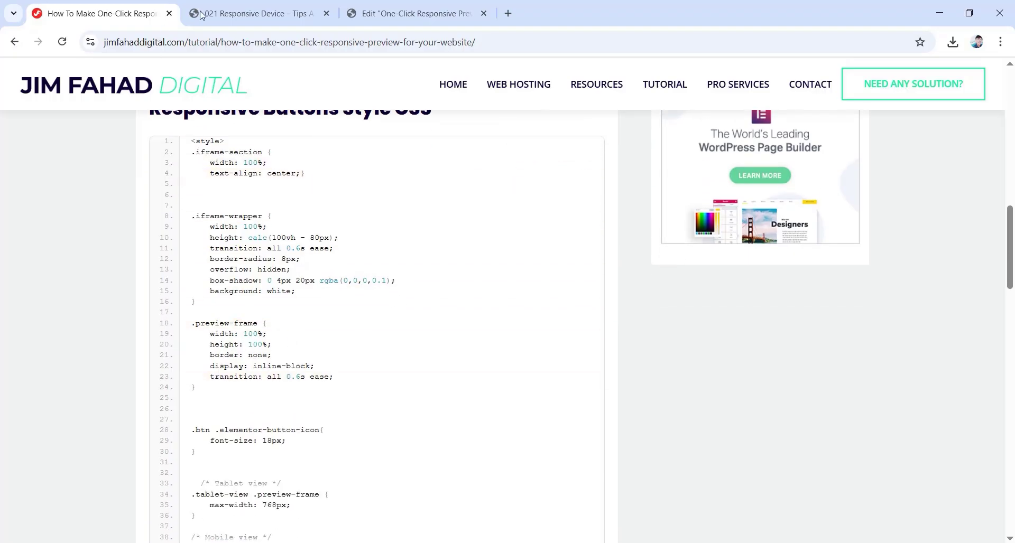
left_click(372, 5)
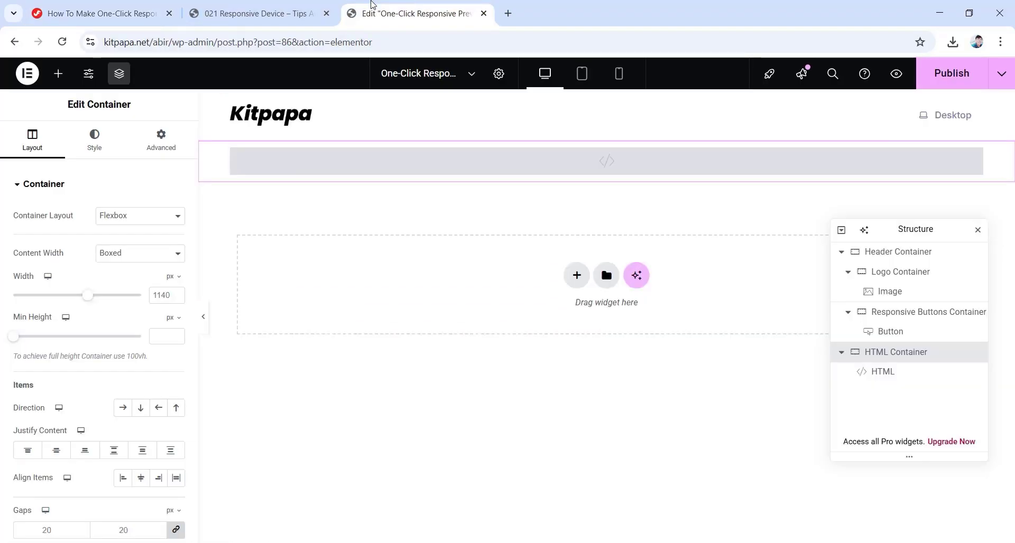
left_click(878, 373)
right_click(58, 230)
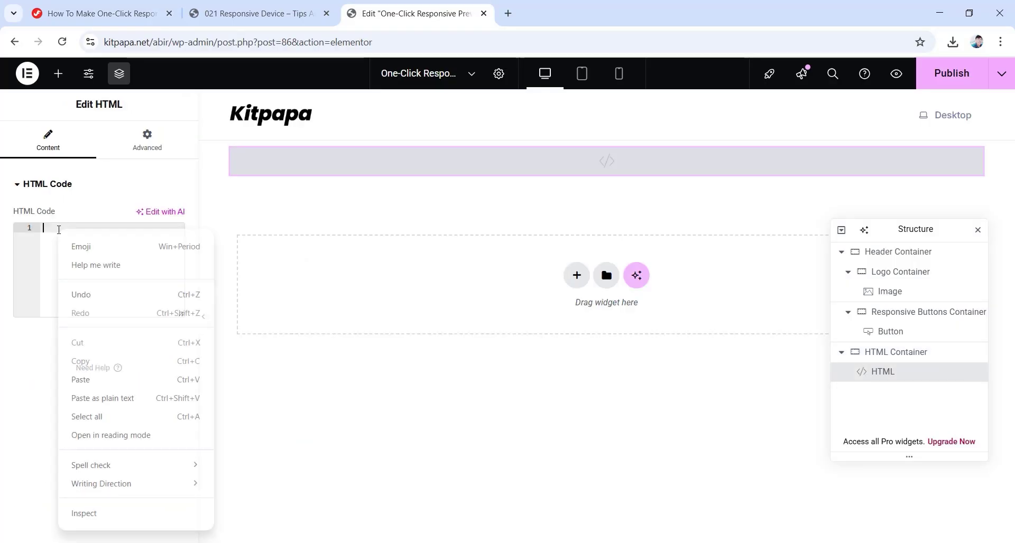
left_click(104, 382)
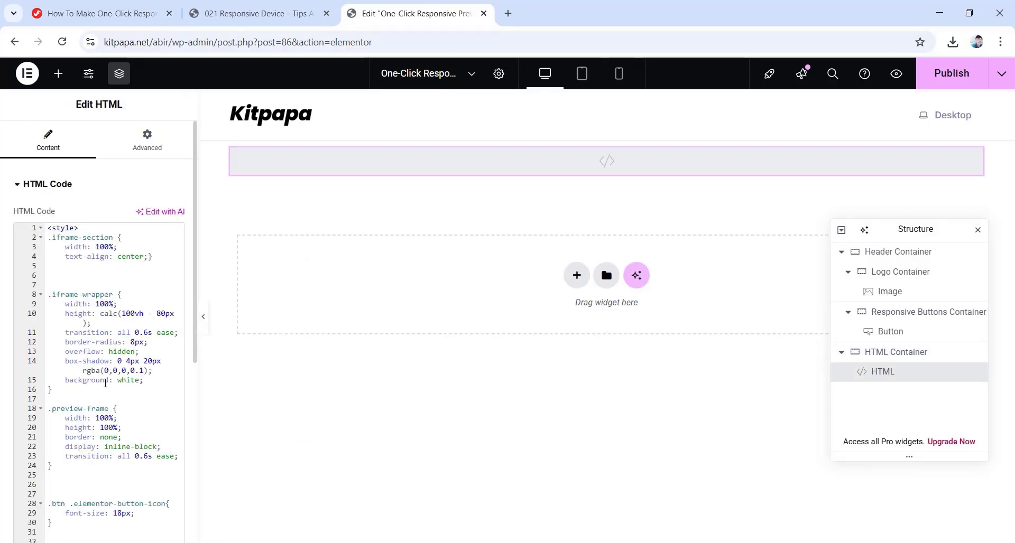
Copy the btn class name from the tutorial page and paste it as the Desktop button's CSS class in Elementor.
left_click(89, 10)
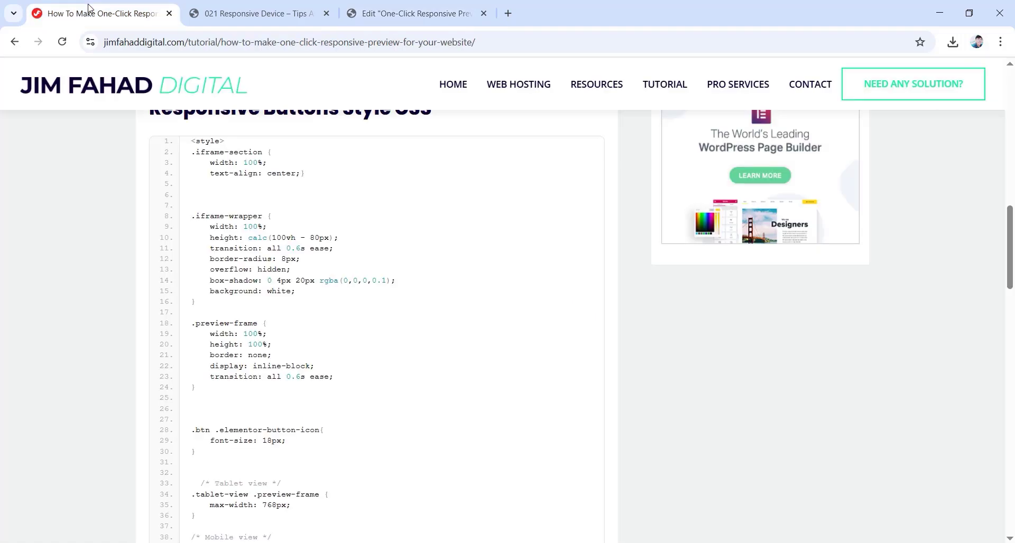
scroll(226, 344, "down", 9)
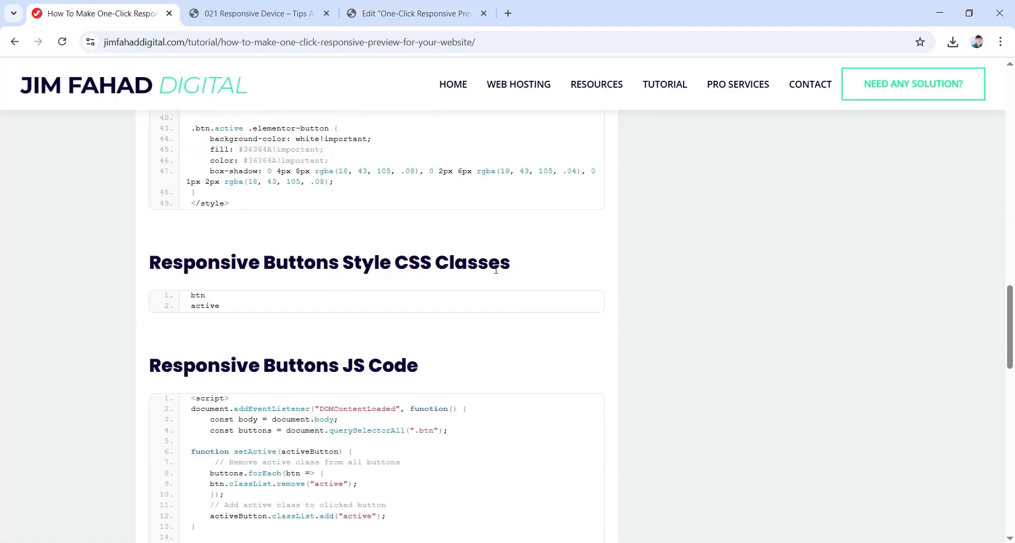
double_click(205, 295)
right_click(205, 297)
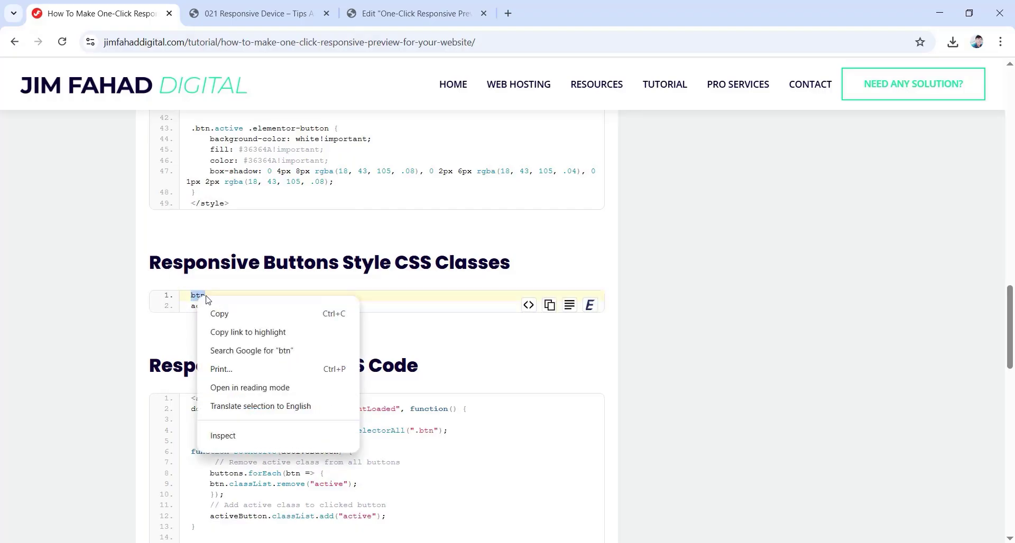
left_click(219, 311)
left_click(378, 6)
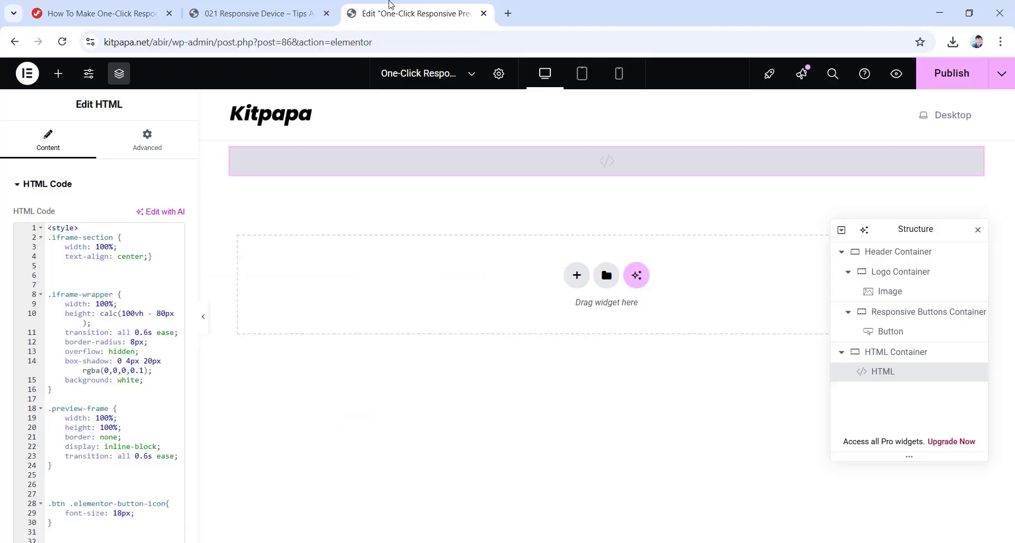
left_click(886, 333)
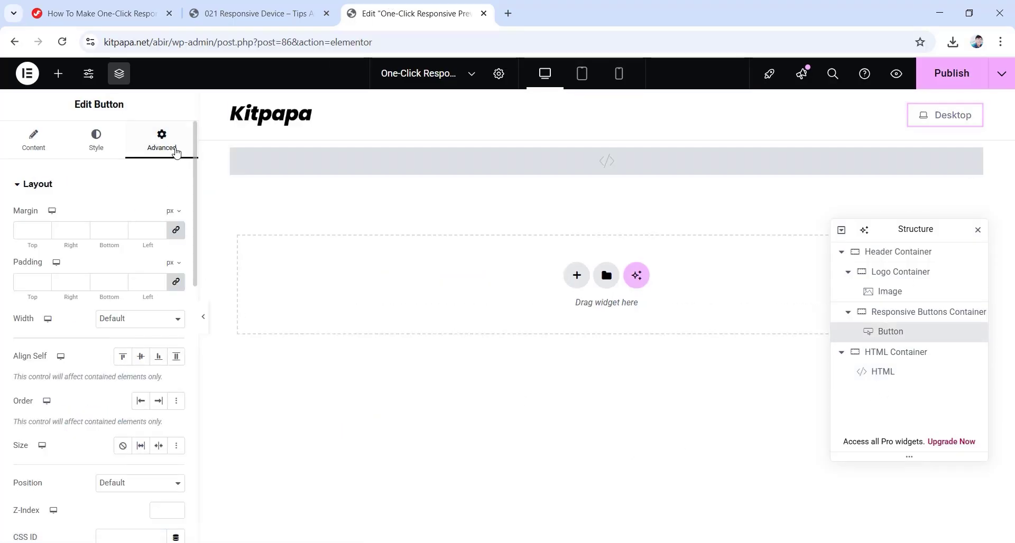
scroll(74, 333, "down", 3)
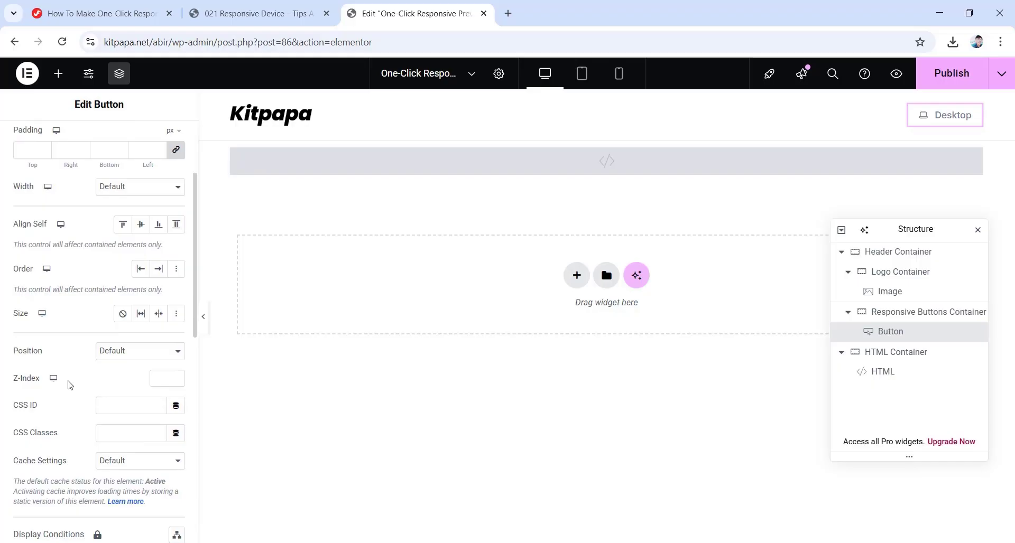
right_click(140, 437)
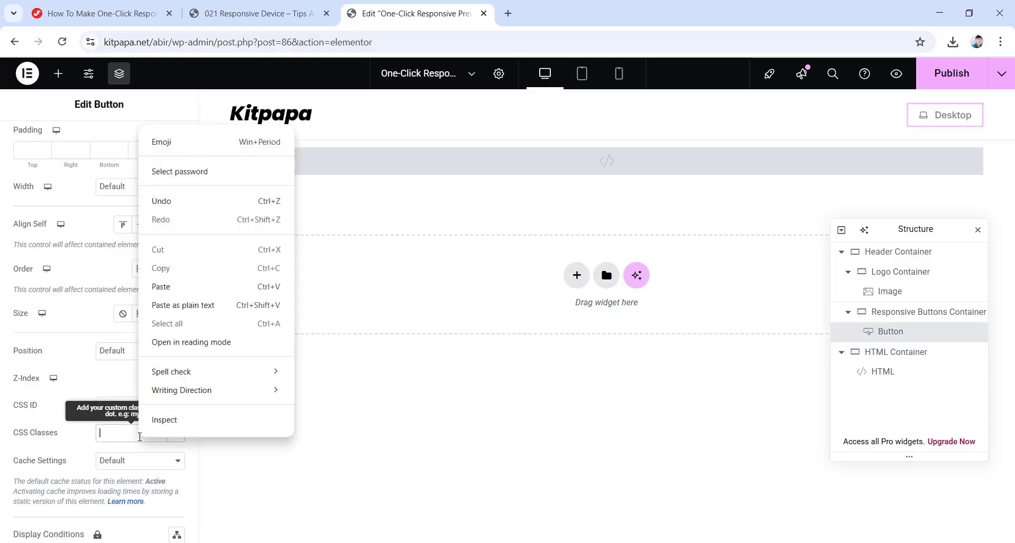
left_click(161, 286)
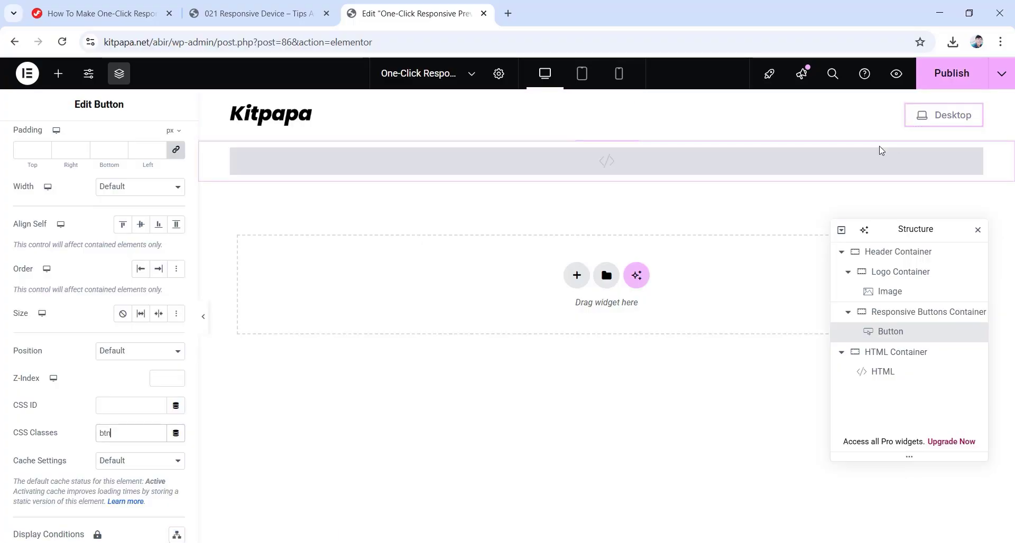
Duplicate the Desktop button twice inside the Responsive Buttons Container.
right_click(880, 335)
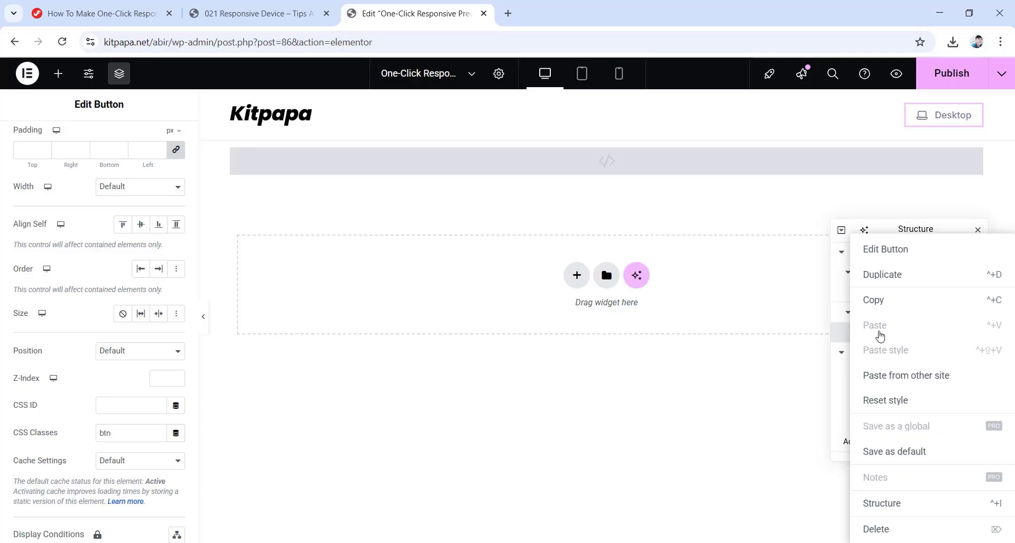
left_click(885, 278)
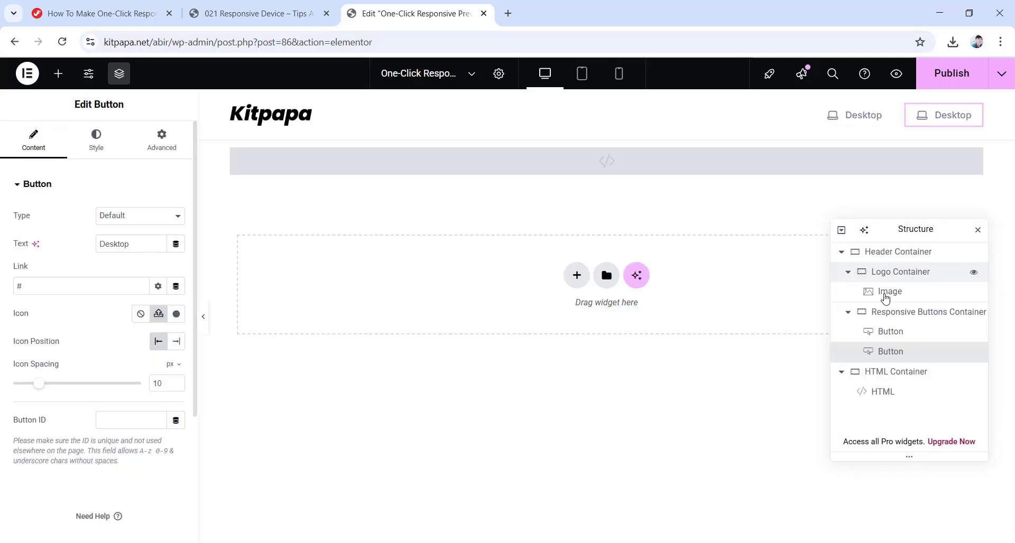
right_click(899, 353)
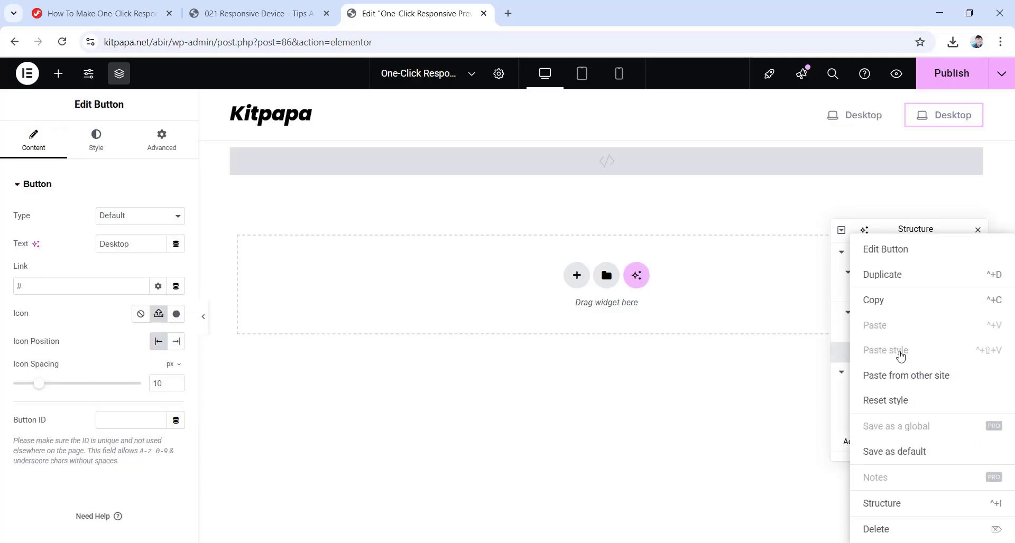
left_click(888, 279)
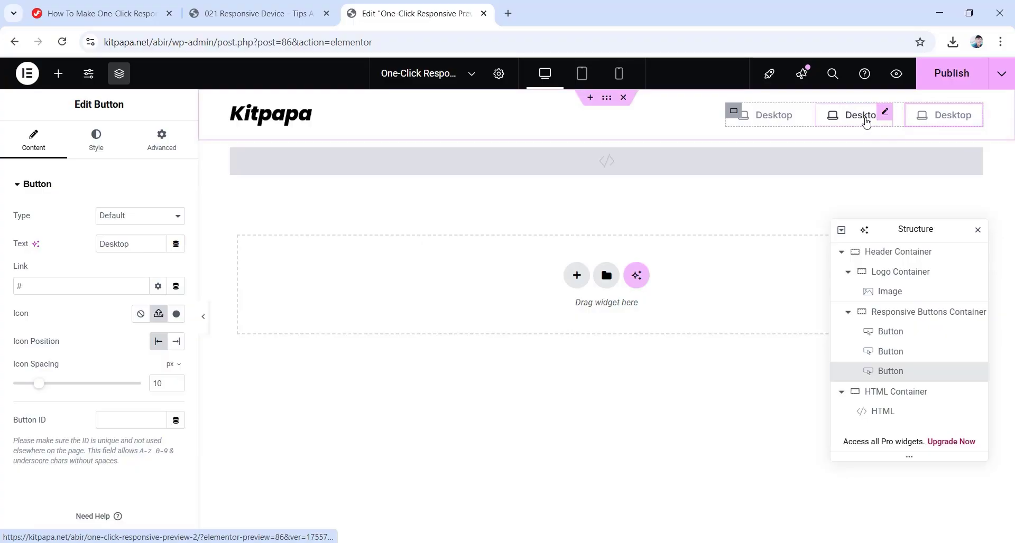
Change the text of the middle button in the Responsive Buttons Container to Tablet.
left_click(894, 351)
left_click_drag(134, 243, 97, 245)
type("Tablet")
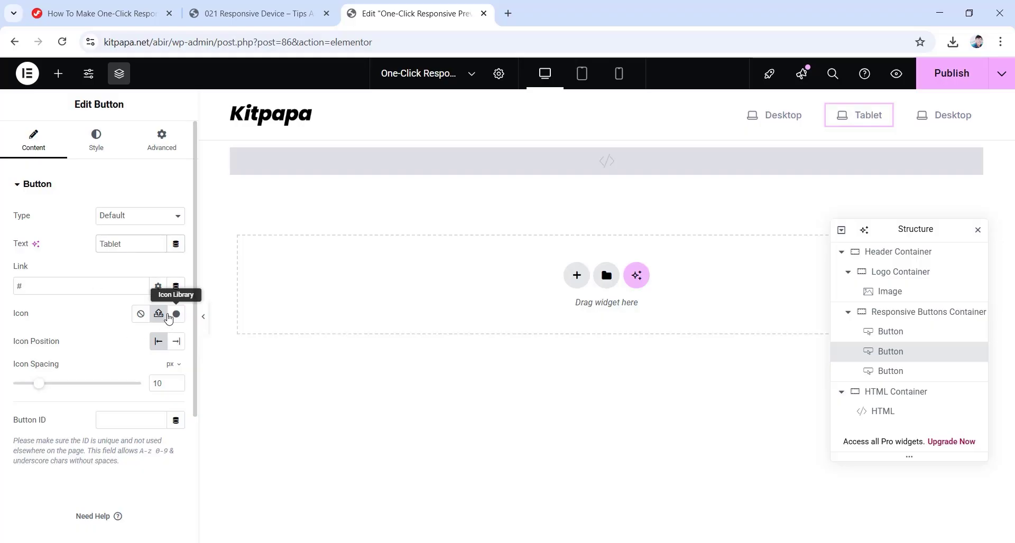
Replace the Tablet button's icon with Tablet.svg from the media library.
left_click(158, 313)
left_click(82, 247)
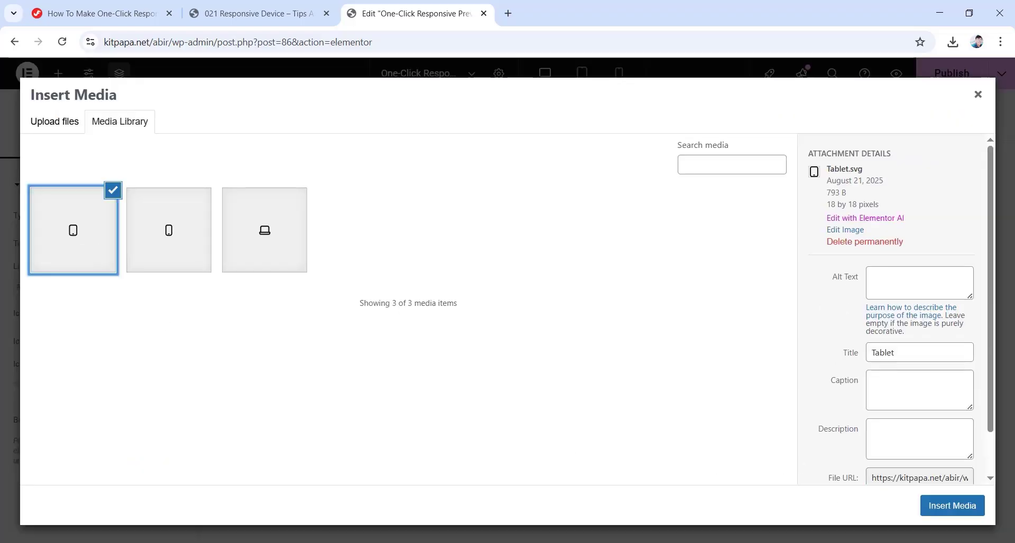
left_click(941, 507)
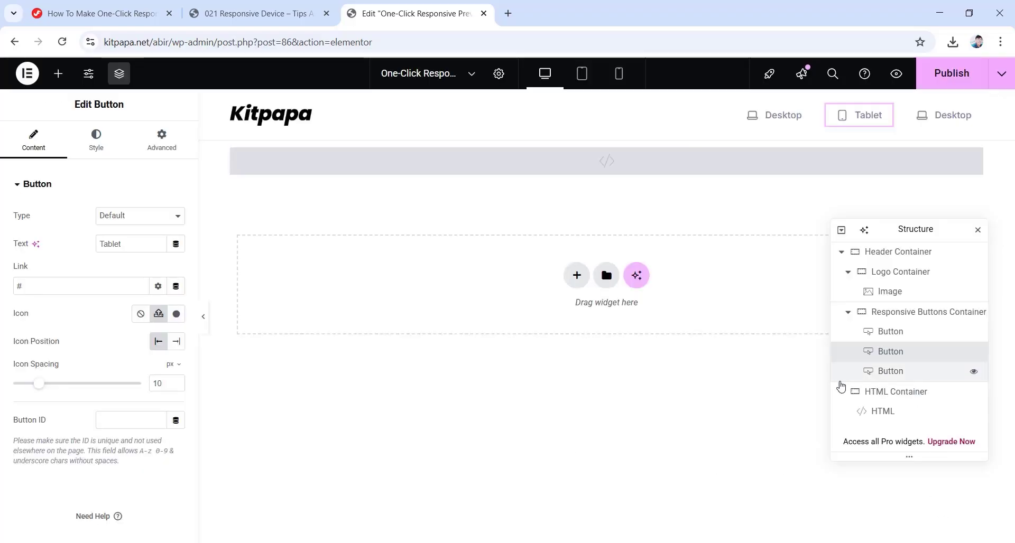
Change the last button's text in the Responsive Buttons Container to Mobile and set its icon to Mobile.svg.
left_click(974, 370)
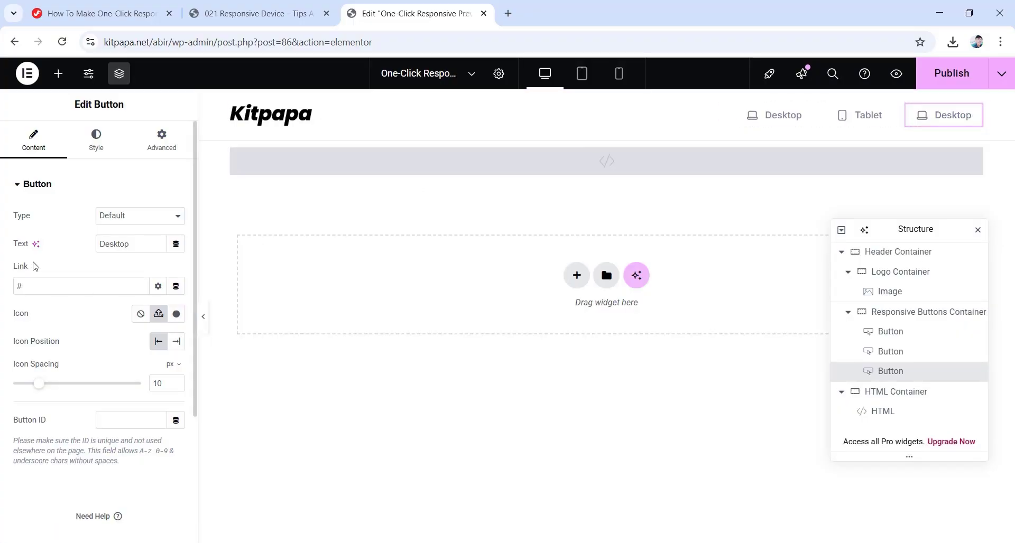
left_click_drag(136, 243, 88, 248)
type("Mobile")
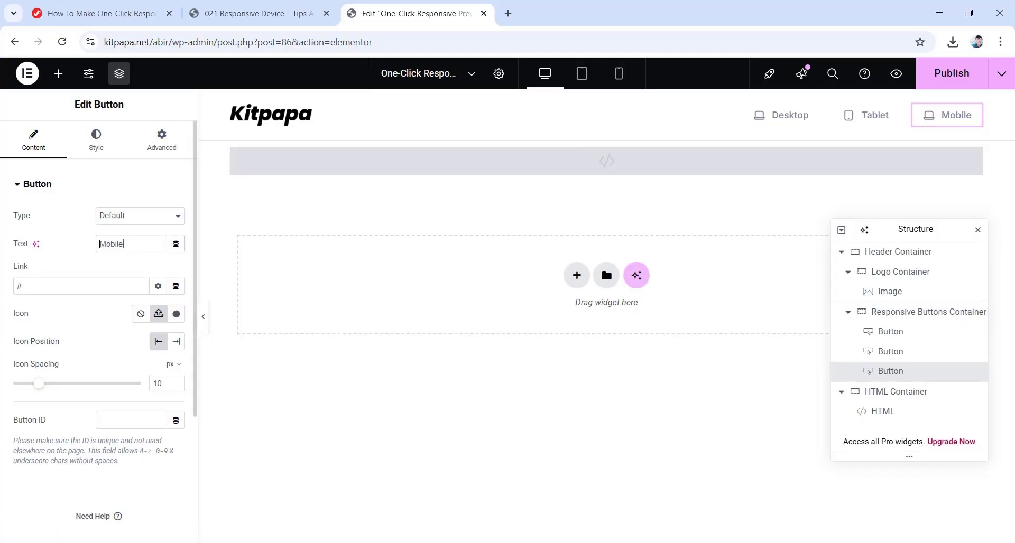
left_click(158, 314)
left_click(155, 249)
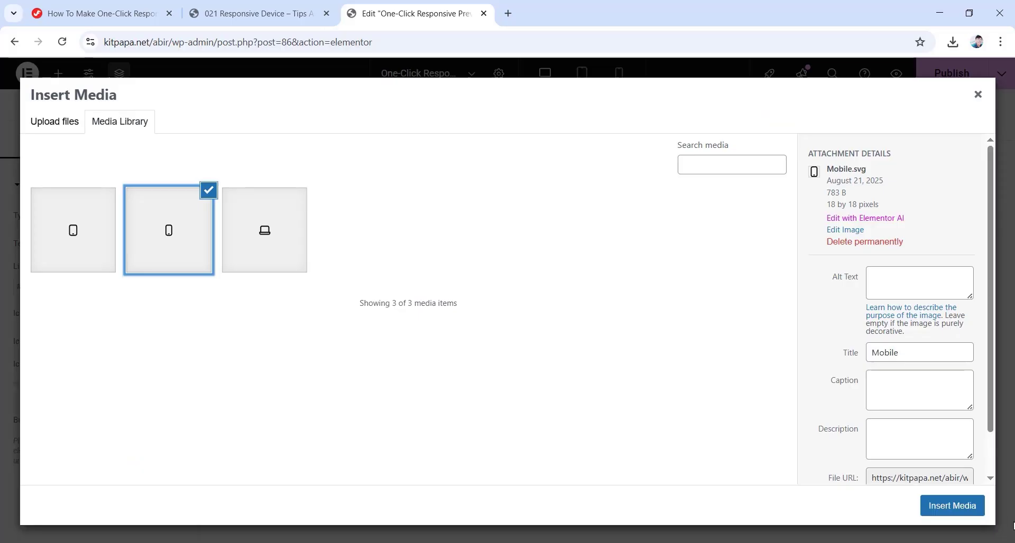
left_click(960, 505)
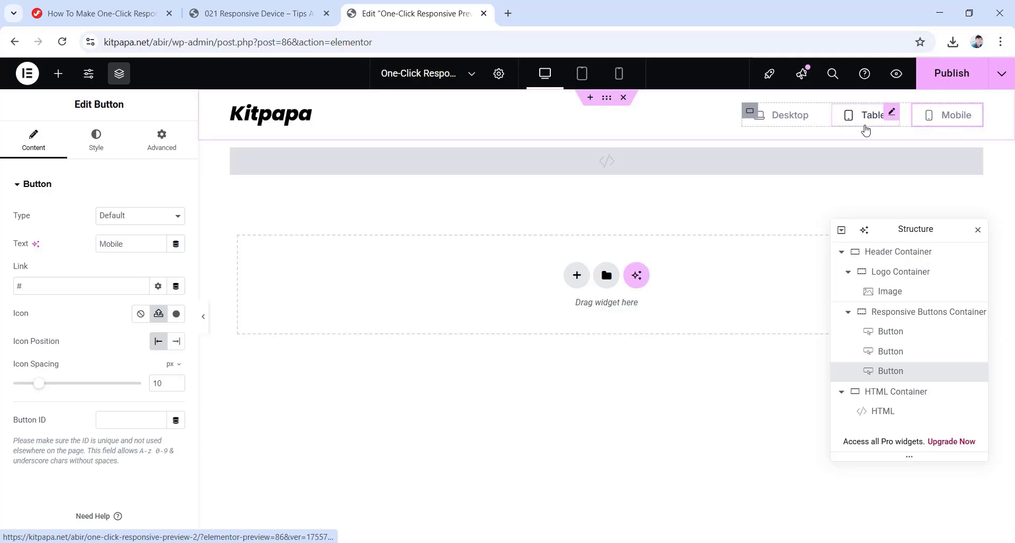
Copy the Responsive Buttons JS Code from the tutorial page.
left_click(87, 4)
scroll(342, 224, "down", 2)
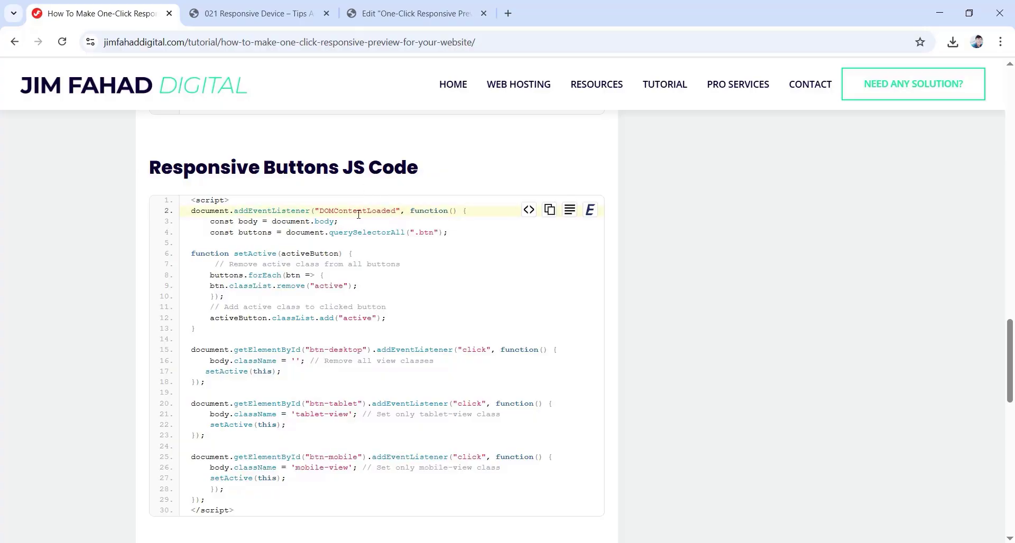
left_click(546, 210)
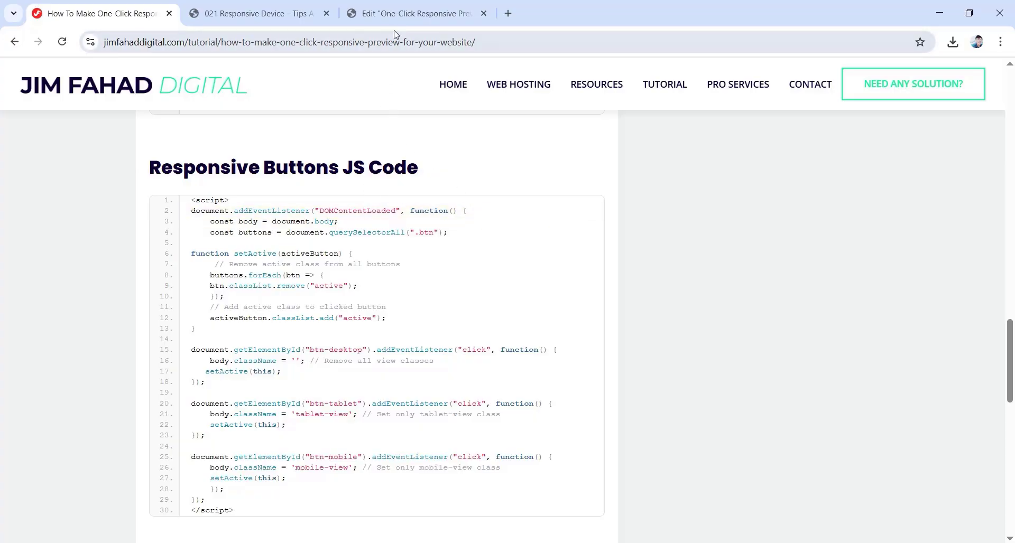
Paste the copied script into the HTML widget in Elementor, a few blank lines below the closing style tag.
left_click(410, 13)
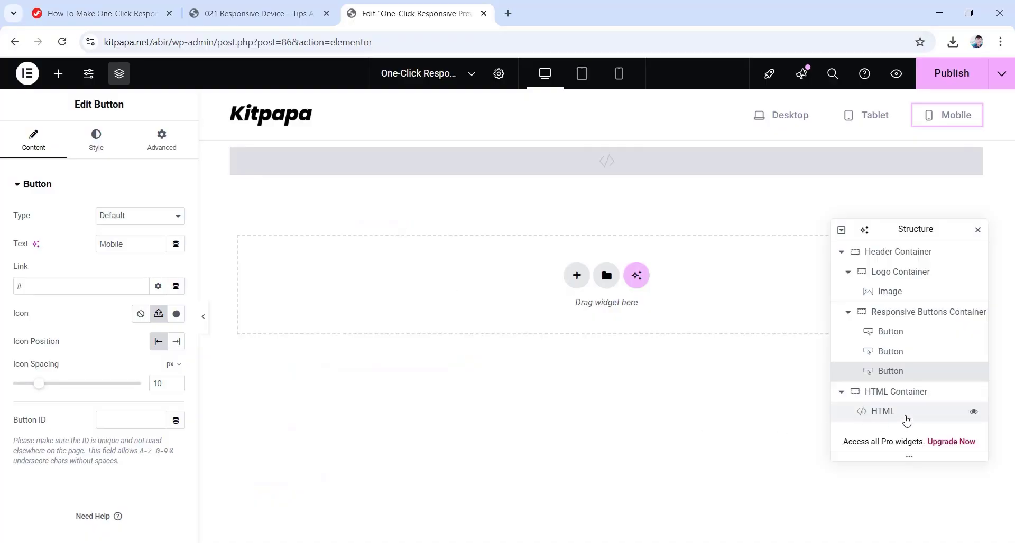
left_click(890, 415)
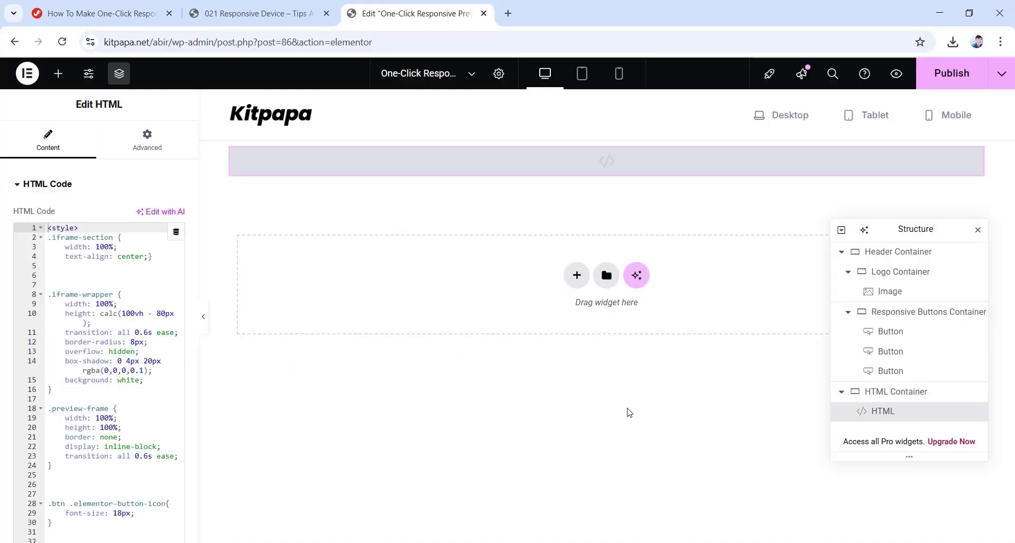
scroll(93, 309, "down", 5)
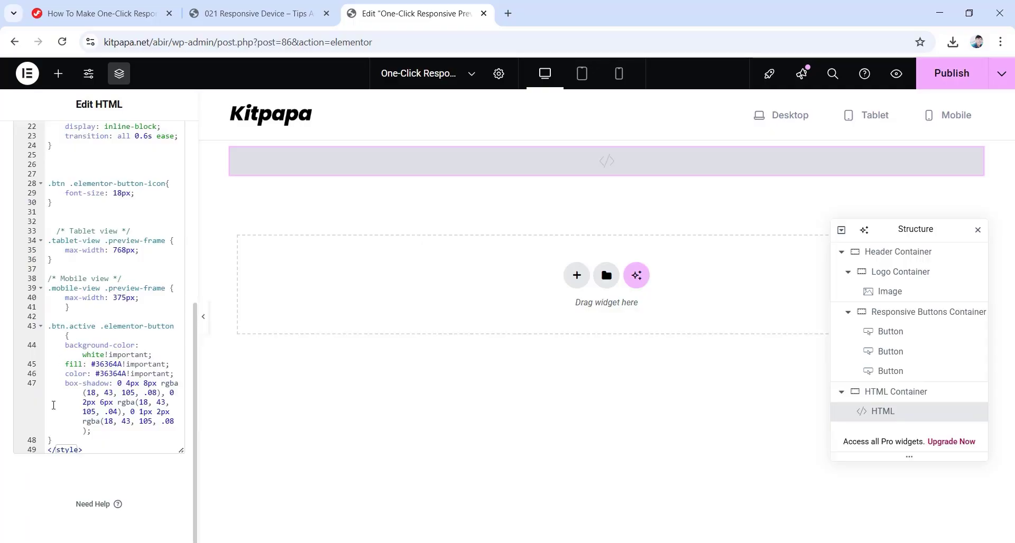
left_click(89, 449)
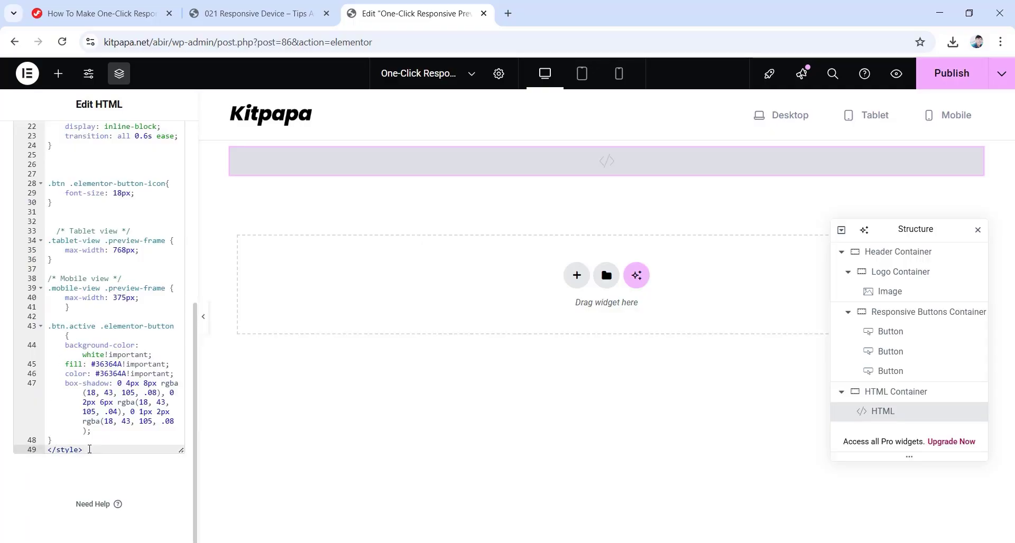
key("Return")
key("Return")
key("Return")
key("Return")
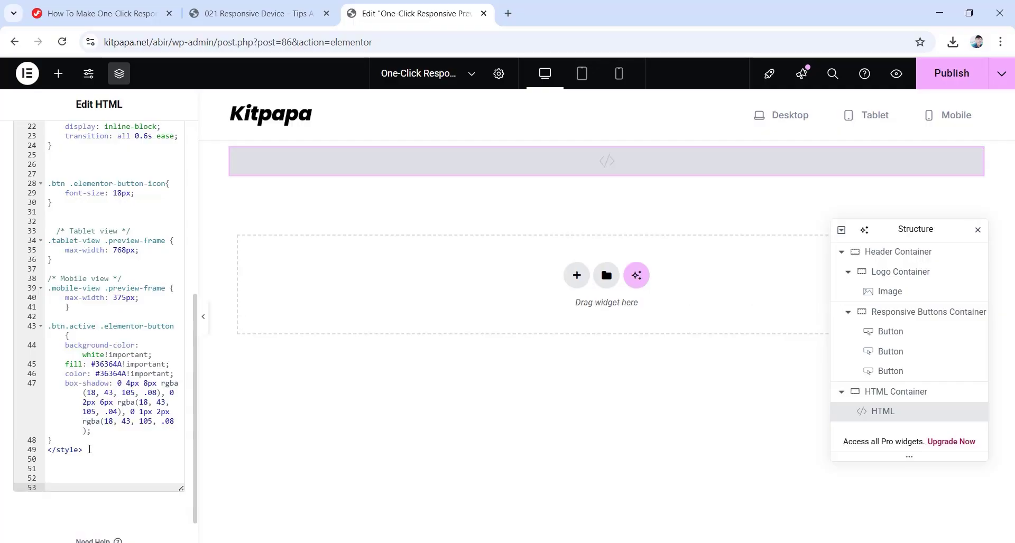
right_click(59, 487)
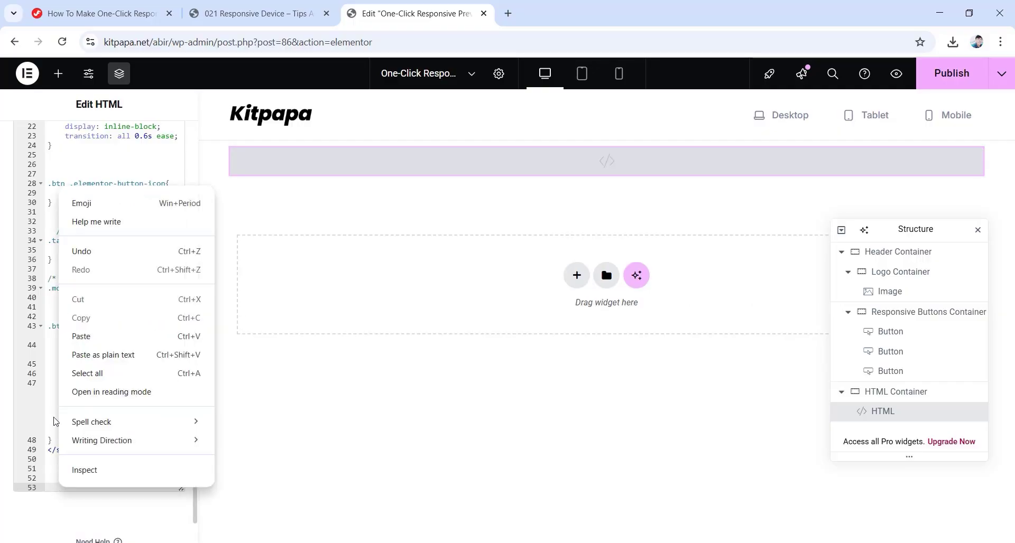
left_click(99, 338)
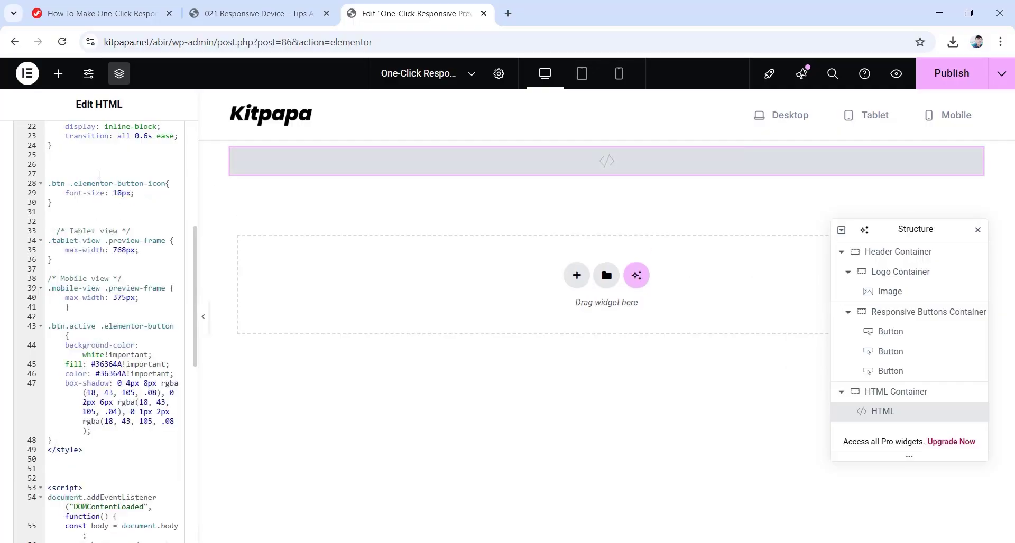
scroll(103, 415, "down", 3)
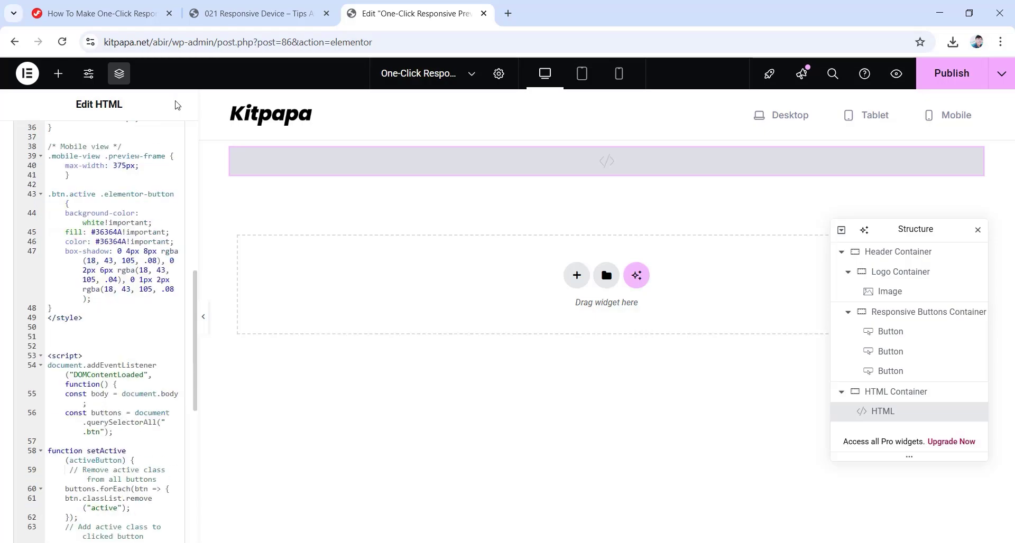
Copy the btn-desktop ID from the tutorial page and paste it as the Desktop button's CSS ID in Elementor.
left_click(117, 12)
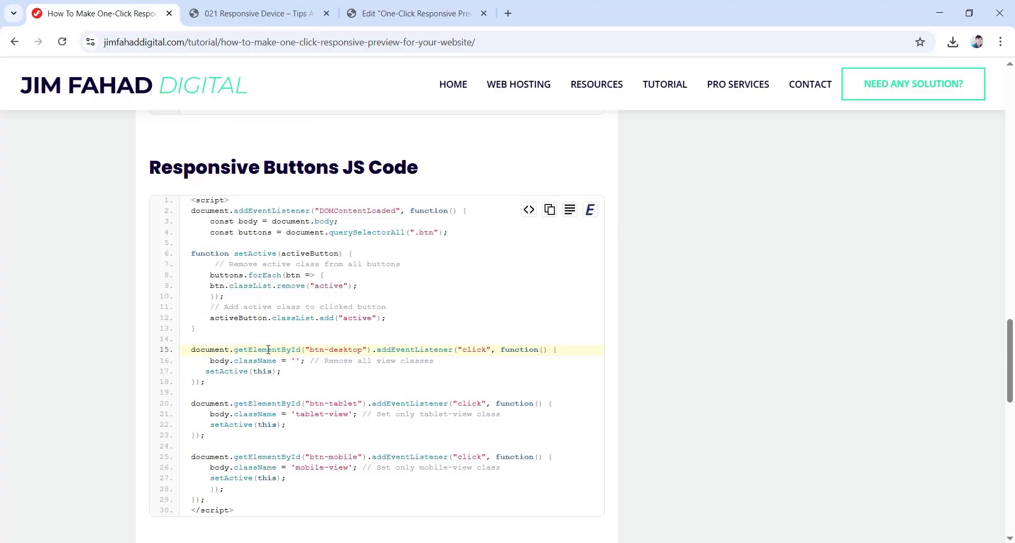
scroll(268, 350, "down", 5)
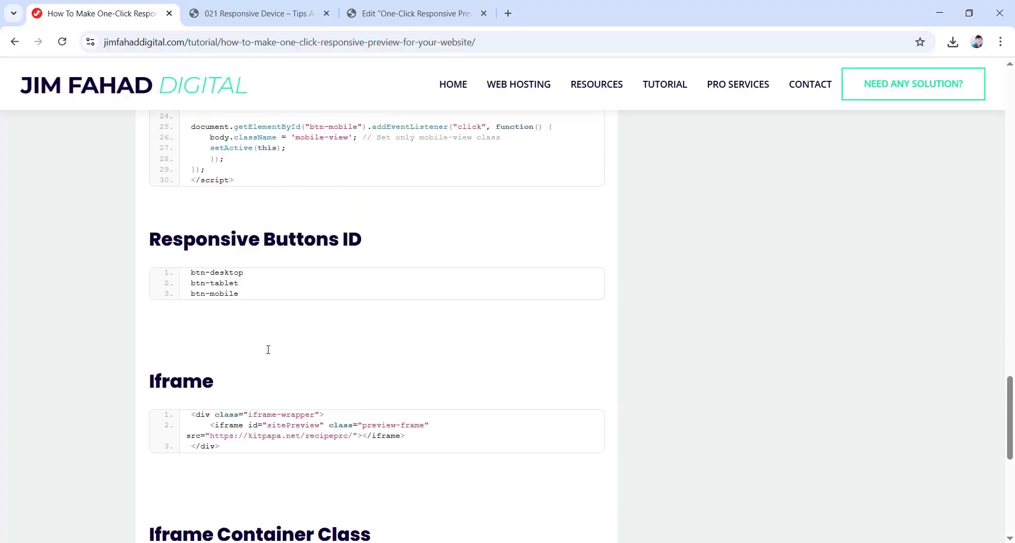
triple_click(223, 271)
right_click(223, 271)
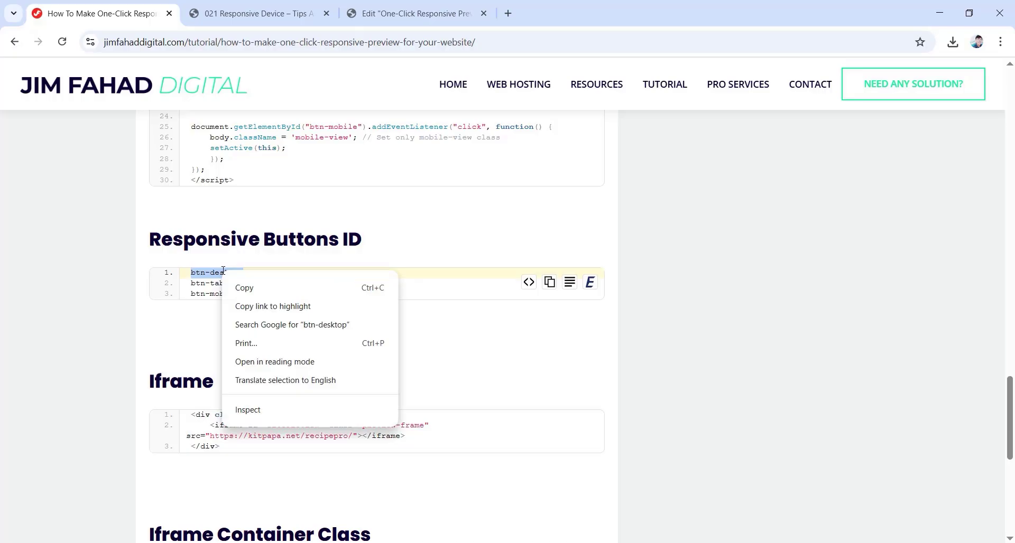
left_click(248, 292)
left_click(412, 13)
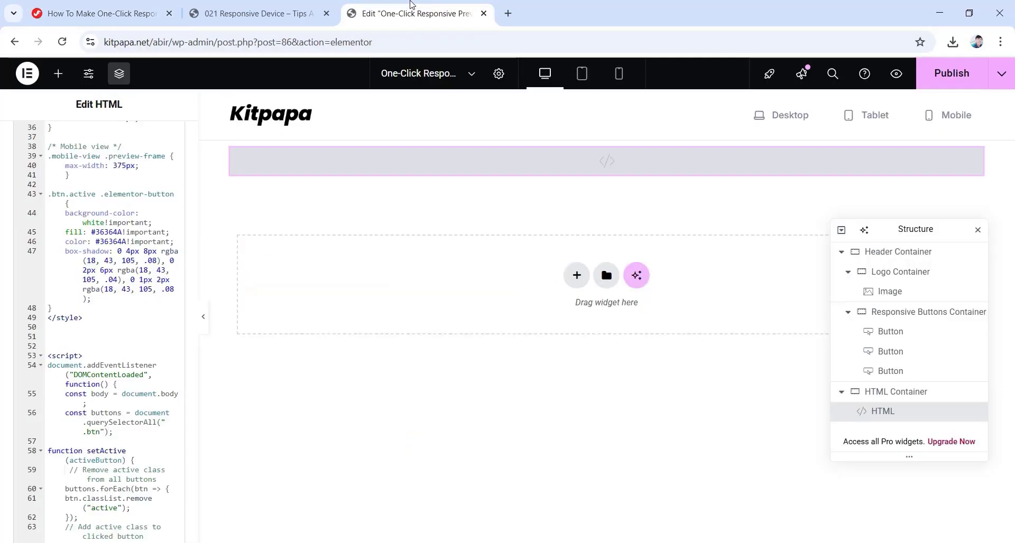
left_click(893, 332)
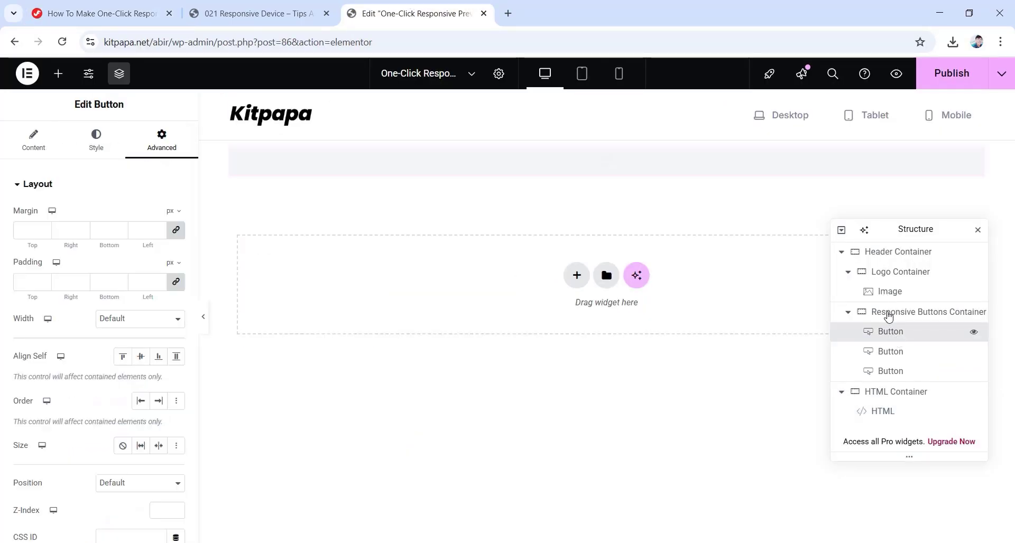
scroll(87, 315, "down", 3)
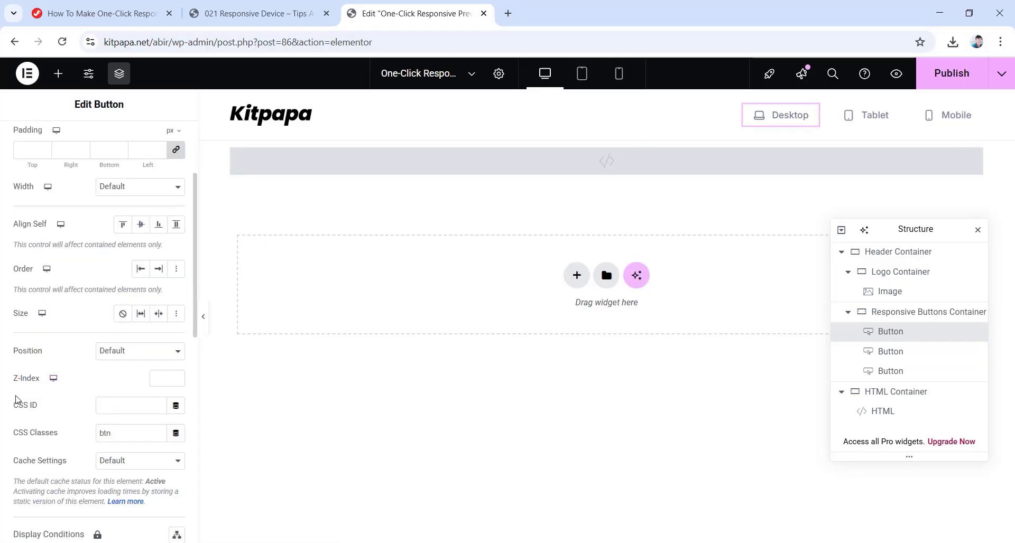
left_click(112, 407)
right_click(112, 407)
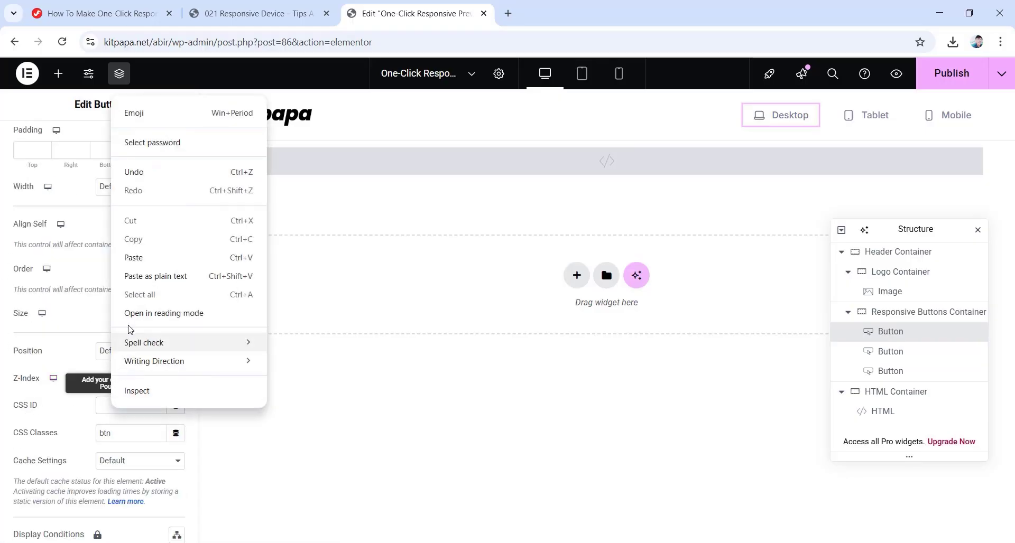
left_click(136, 259)
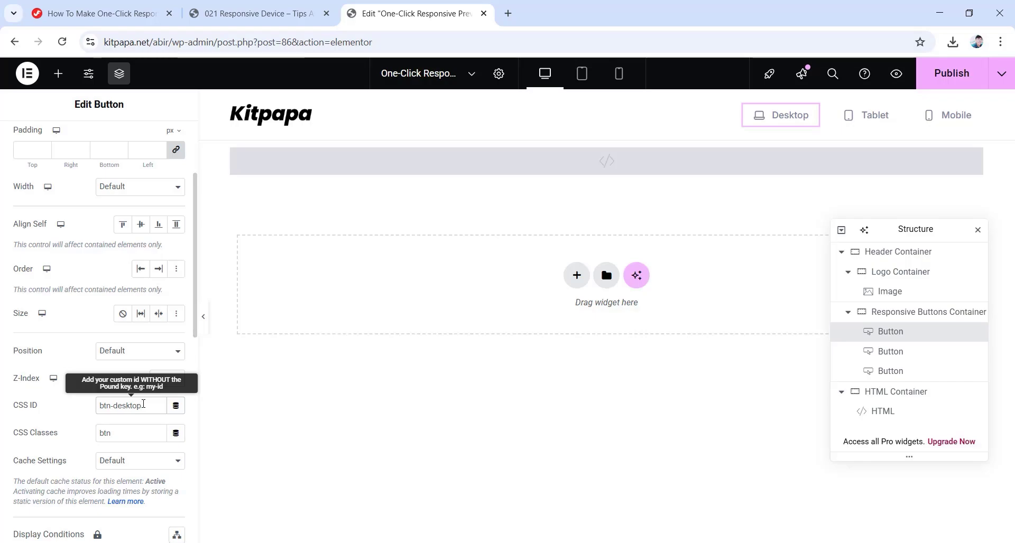
Copy the btn-tablet ID from the tutorial page and paste it as the Tablet button's CSS ID in Elementor.
left_click(106, 4)
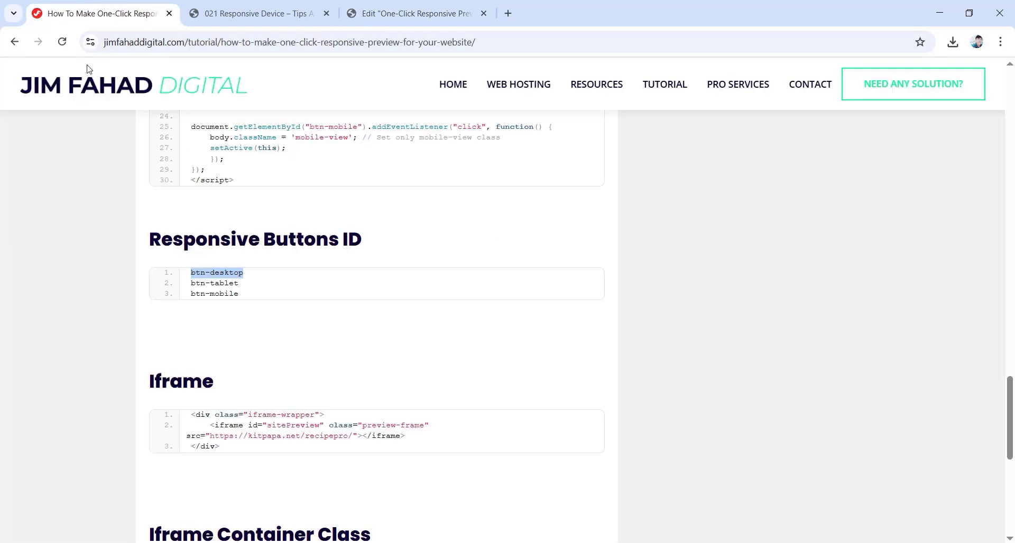
left_click(210, 283)
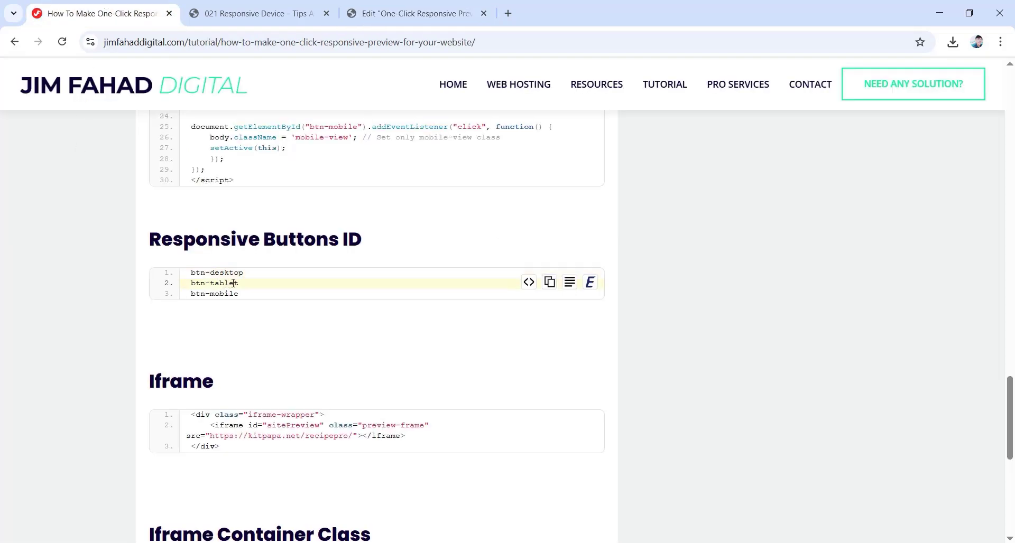
triple_click(226, 283)
right_click(225, 283)
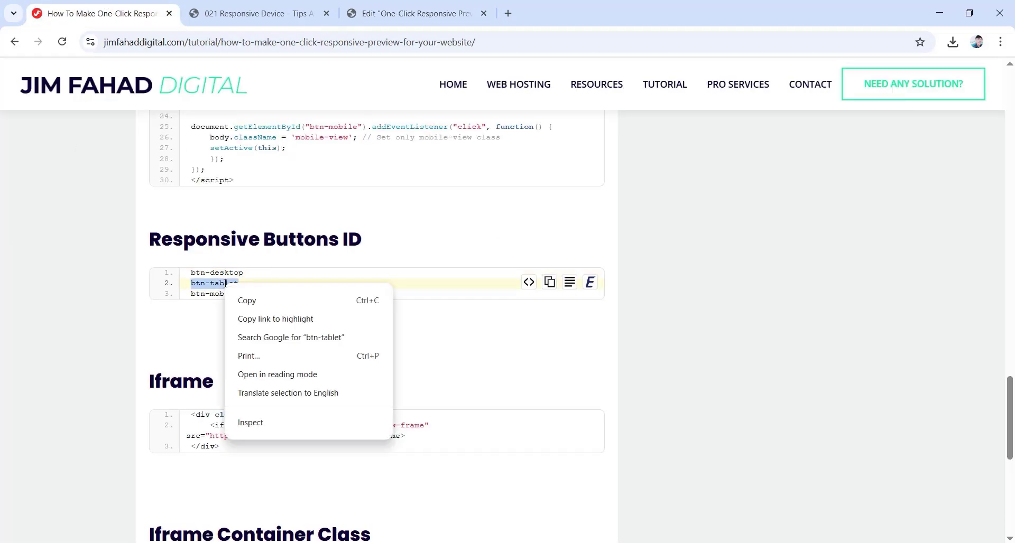
left_click(251, 300)
left_click(426, 5)
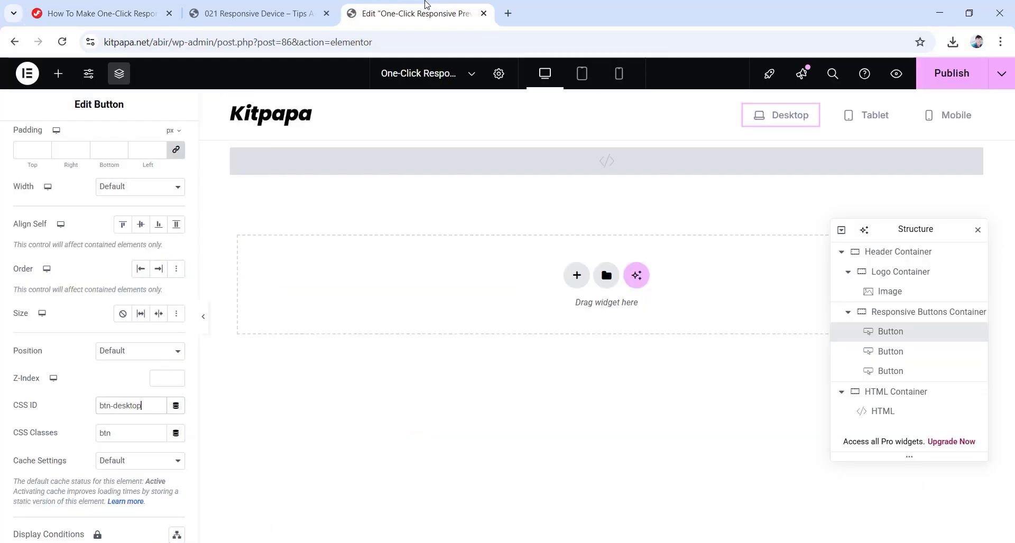
left_click(885, 351)
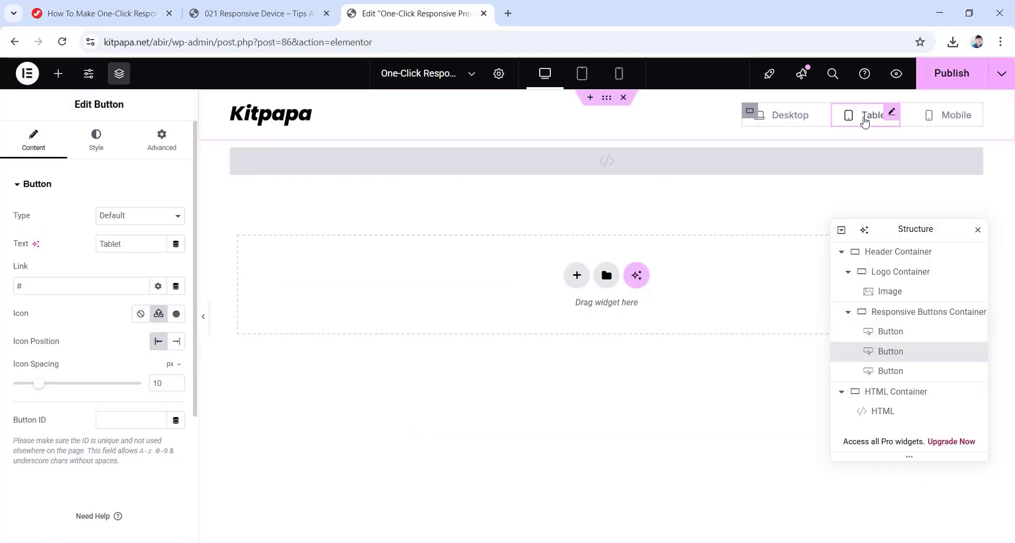
left_click(162, 140)
scroll(68, 397, "down", 2)
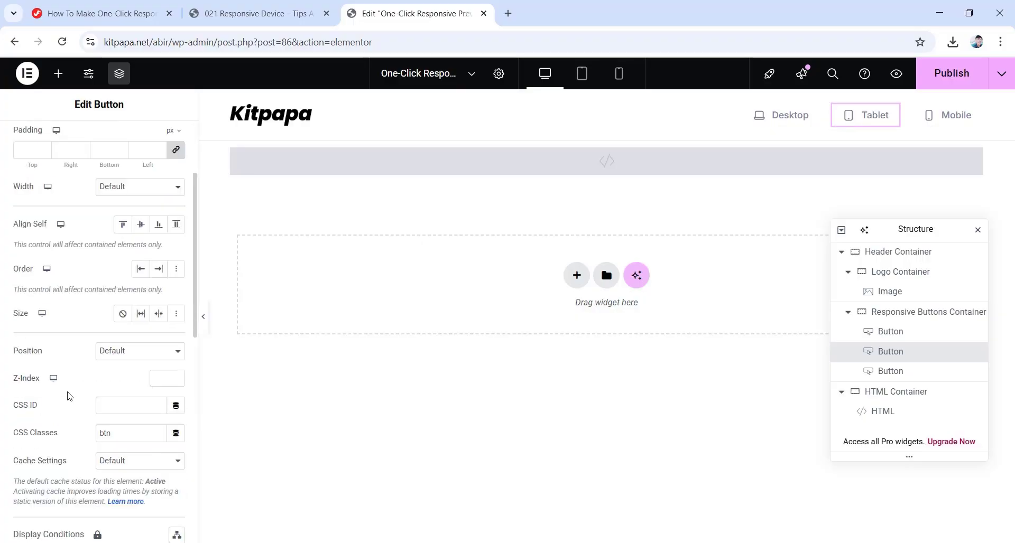
right_click(121, 406)
left_click(143, 258)
Copy the btn-mobile ID from the tutorial page and paste it as the Mobile button's CSS ID in Elementor.
left_click(867, 377)
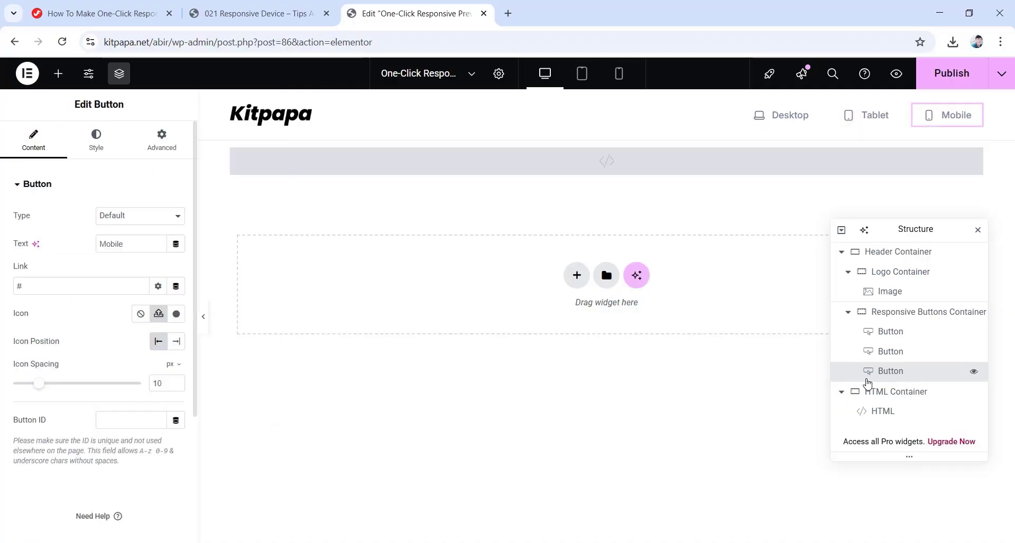
left_click(129, 11)
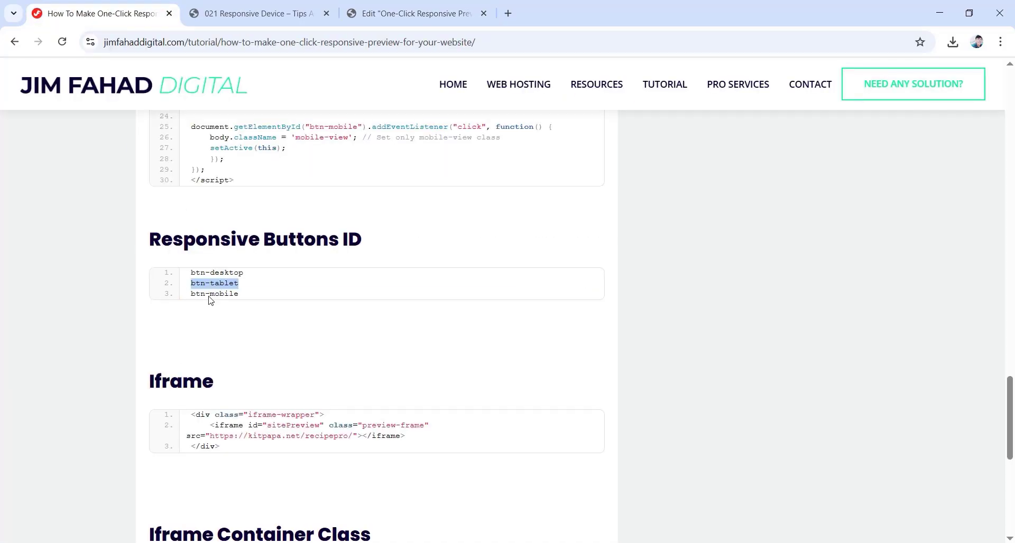
left_click_drag(238, 294, 196, 296)
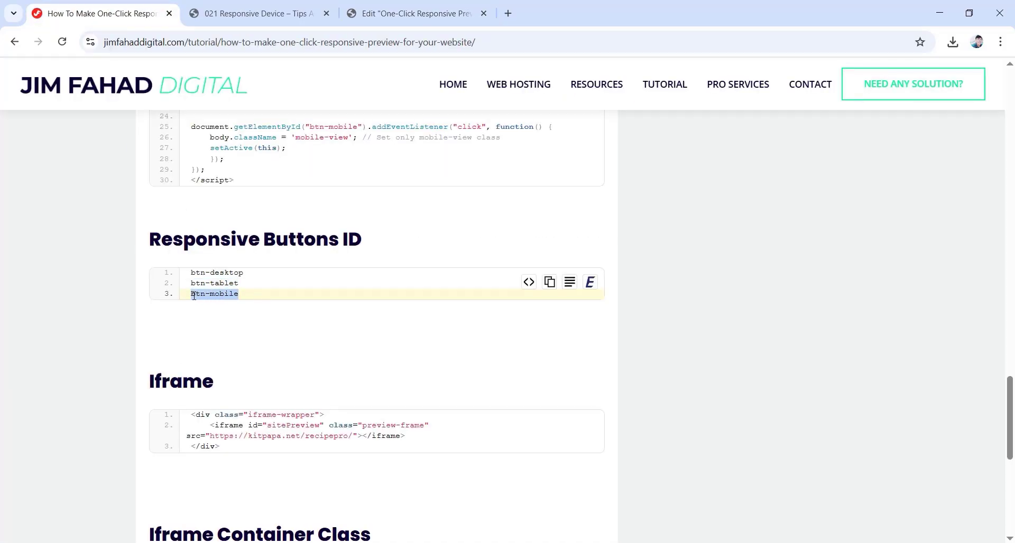
right_click(194, 296)
left_click(202, 311)
left_click(419, 6)
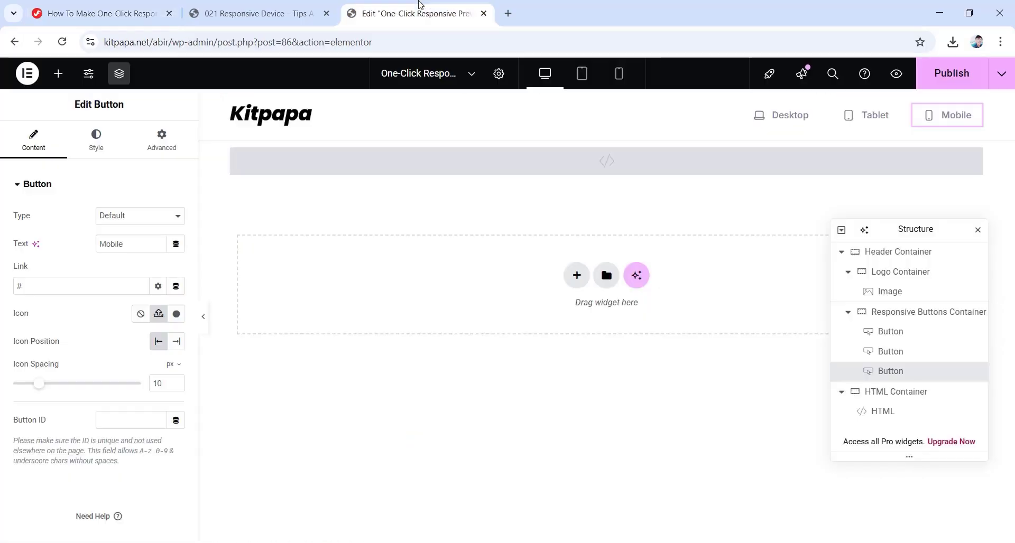
left_click(162, 143)
scroll(96, 288, "down", 3)
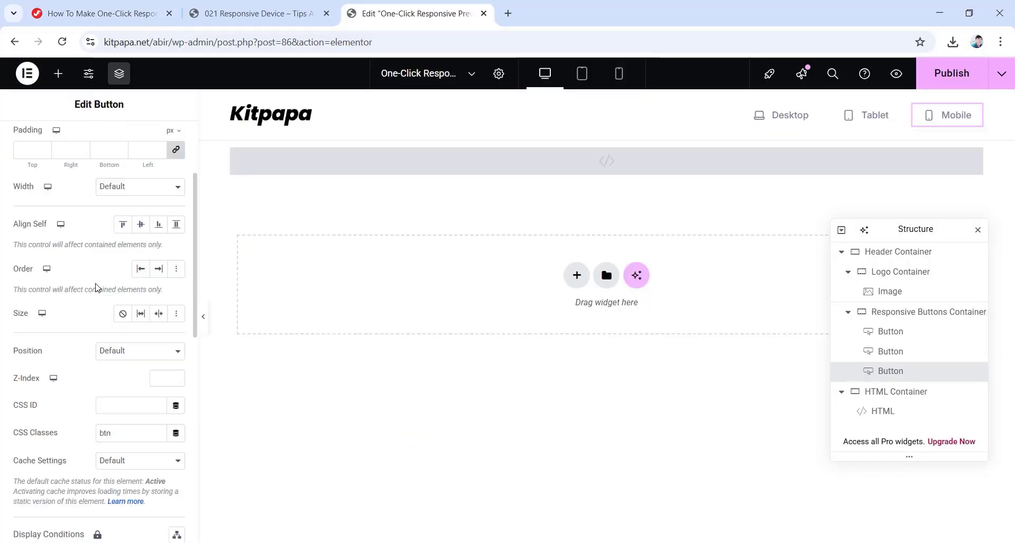
left_click(110, 405)
right_click(114, 403)
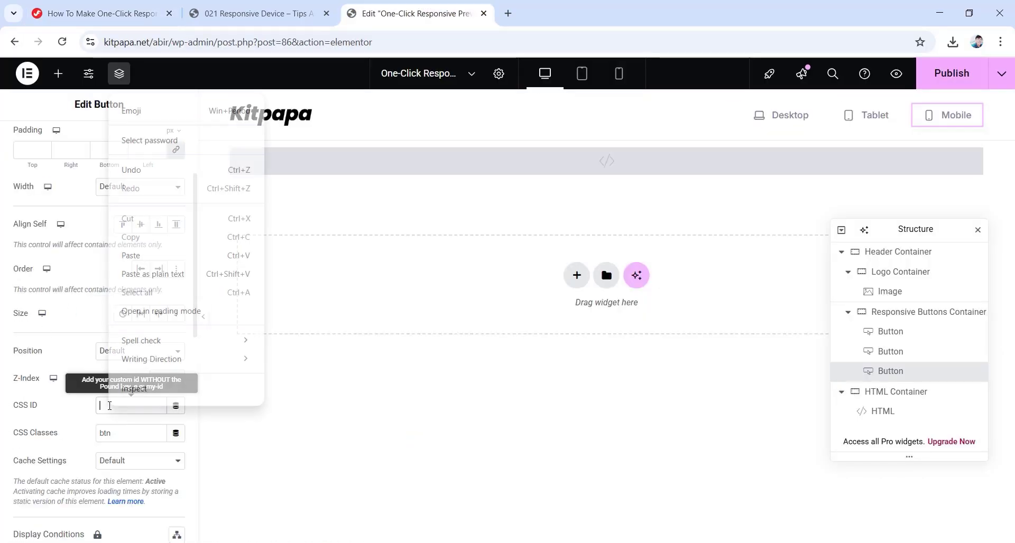
left_click(131, 256)
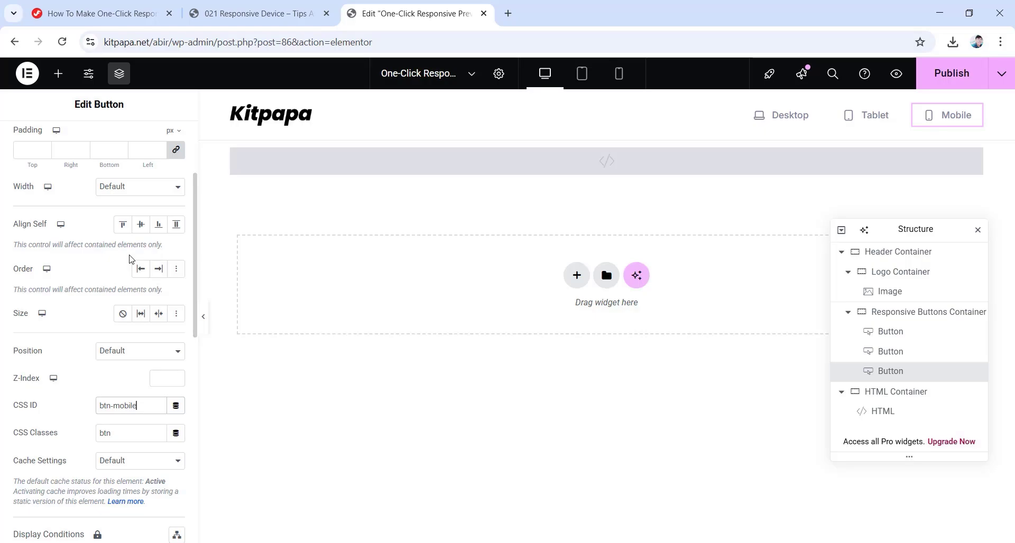
Copy the active class from the Responsive Buttons Style CSS Classes section of the tutorial page.
left_click(92, 5)
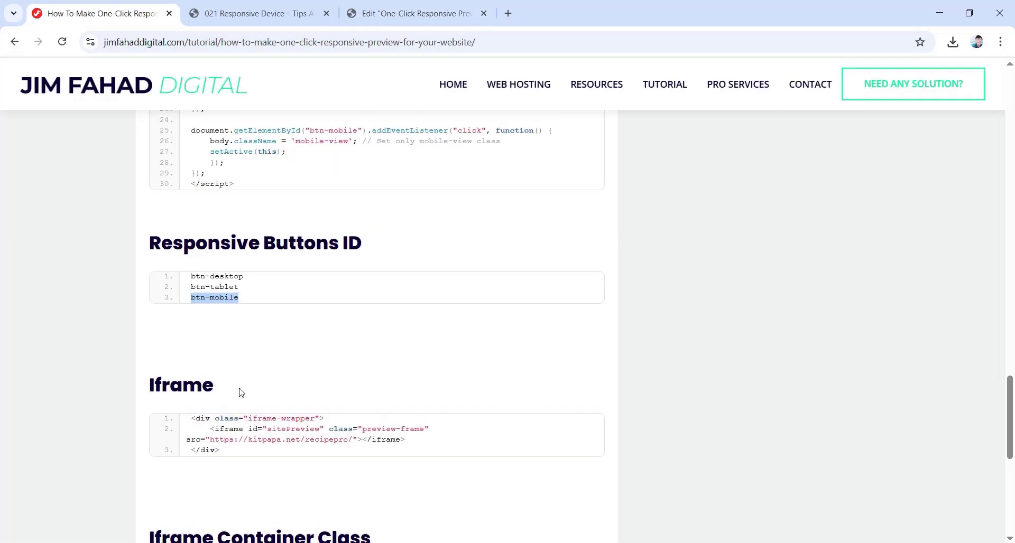
scroll(238, 390, "up", 10)
scroll(238, 391, "up", 2)
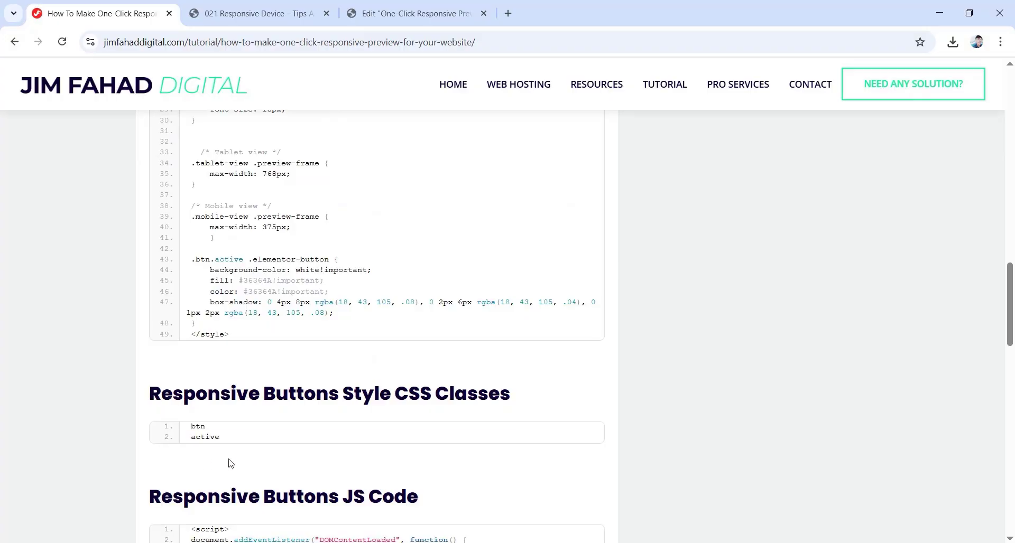
scroll(229, 462, "down", 1)
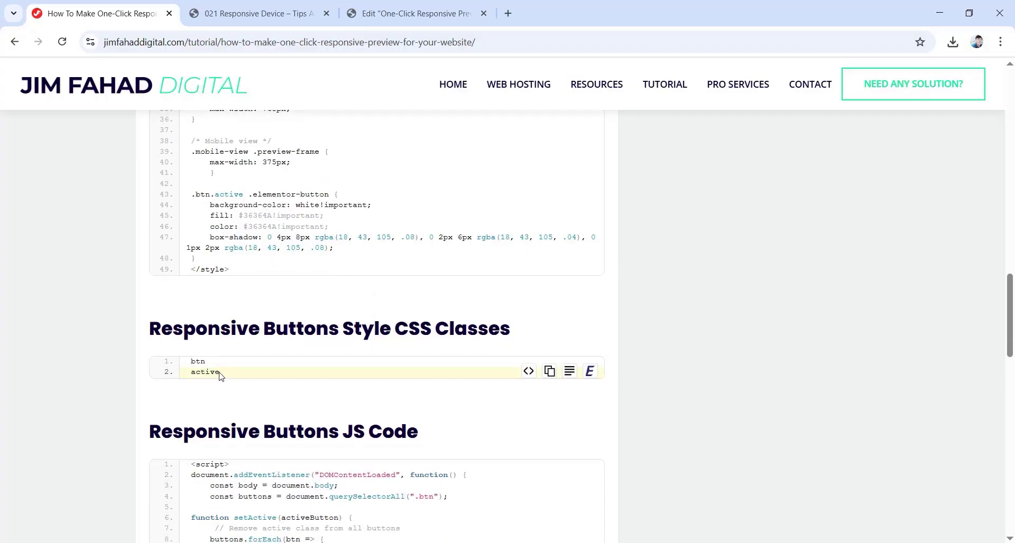
double_click(219, 372)
right_click(203, 375)
left_click(224, 392)
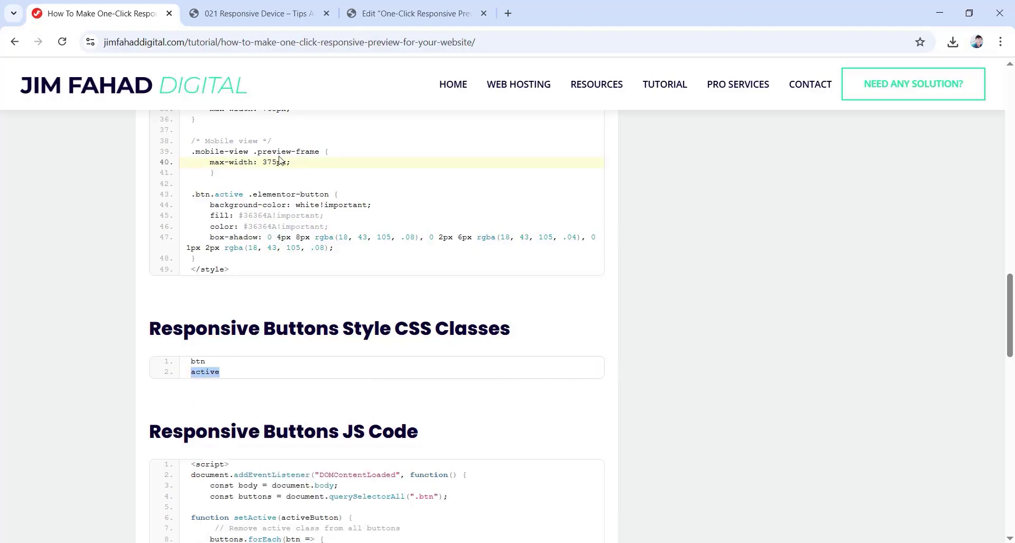
Back in Elementor, append the copied active class to the Mobile button's CSS classes so they read "btn active".
left_click(412, 6)
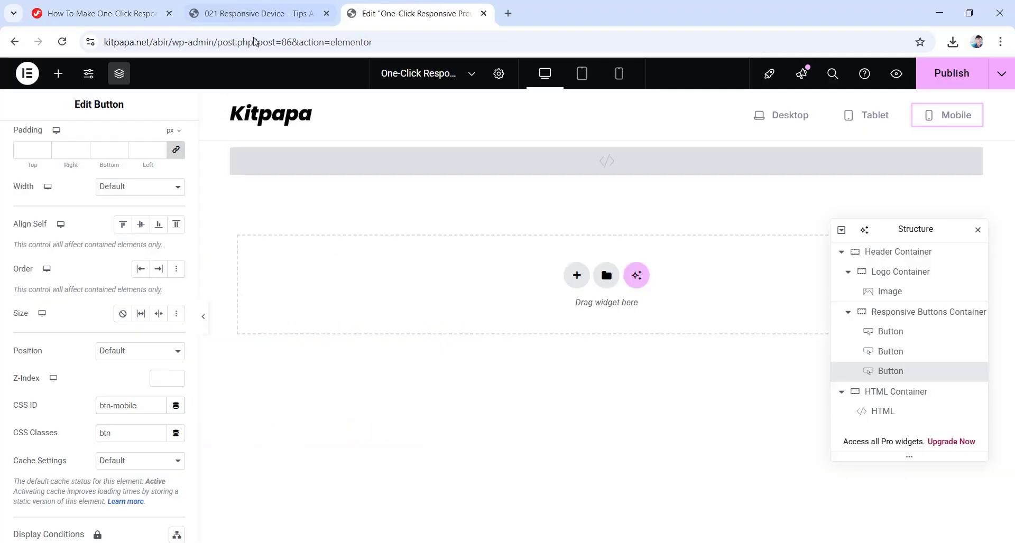
left_click(83, 408)
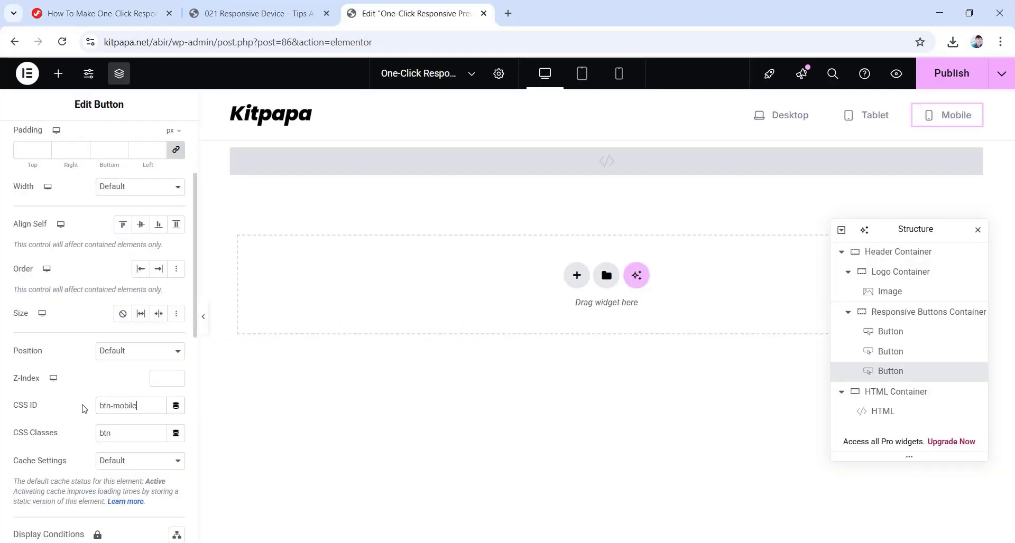
left_click(124, 434)
type("btn")
right_click(124, 434)
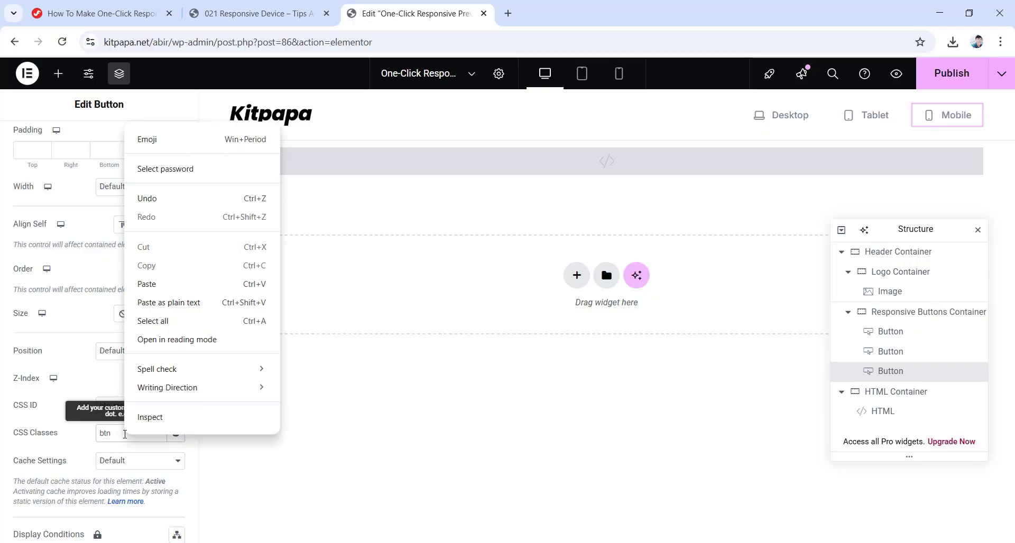
key("Escape")
right_click(124, 434)
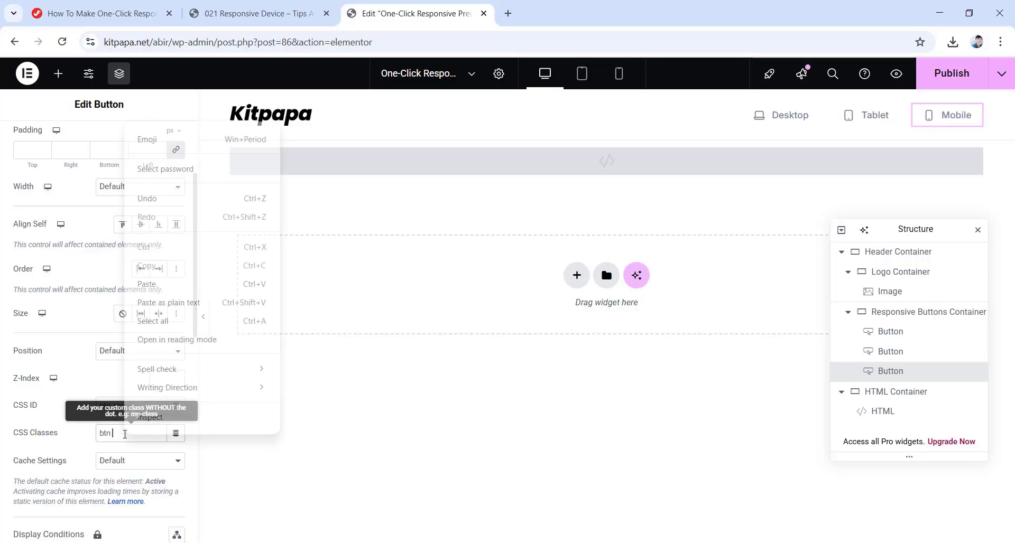
left_click(164, 286)
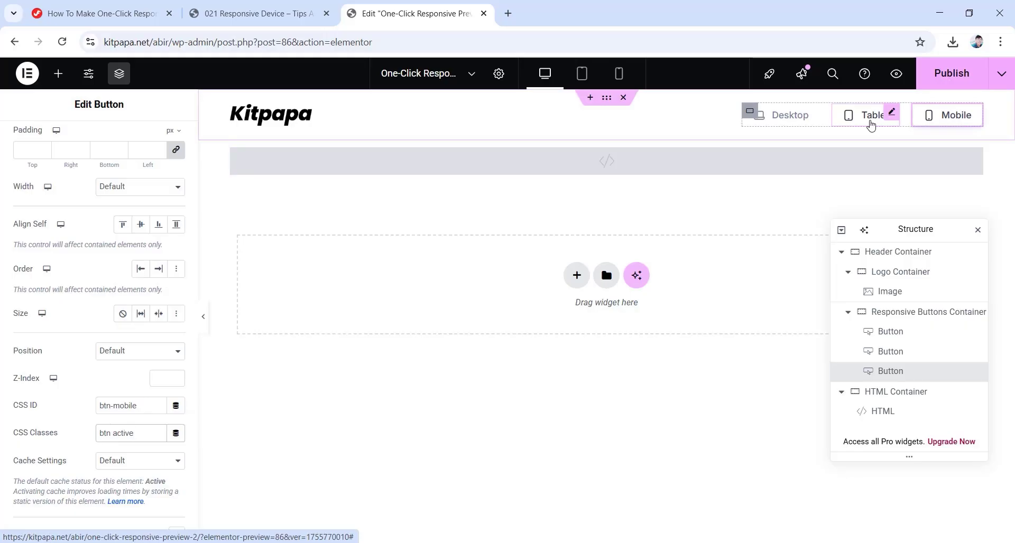
left_click(910, 317)
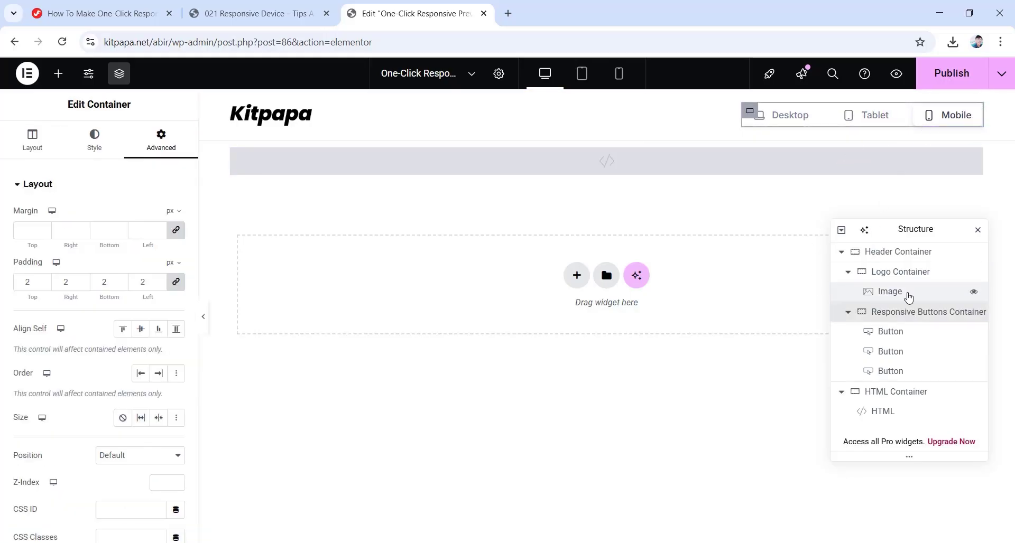
left_click(901, 253)
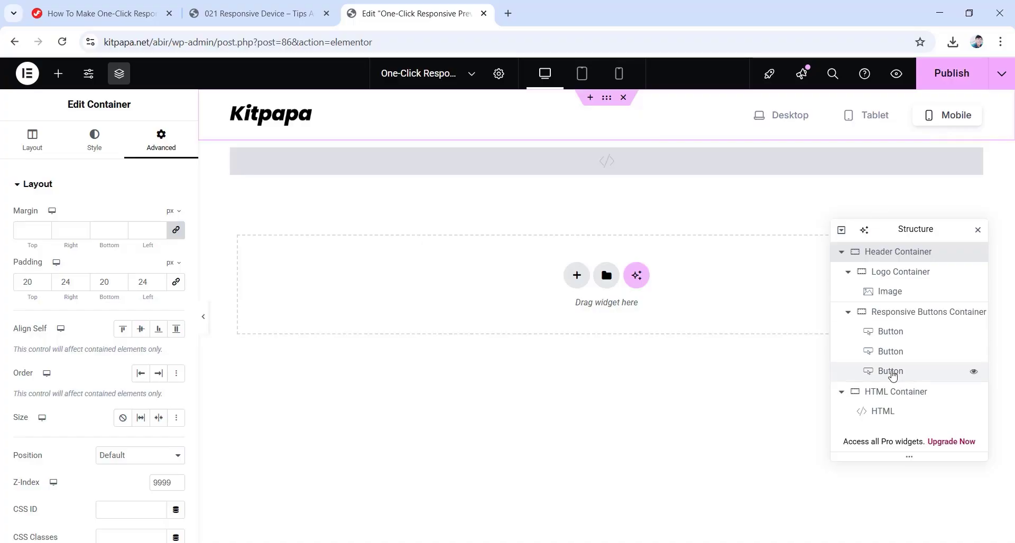
Append the active class to the Tablet button's CSS classes so they read "btn active".
left_click(906, 359)
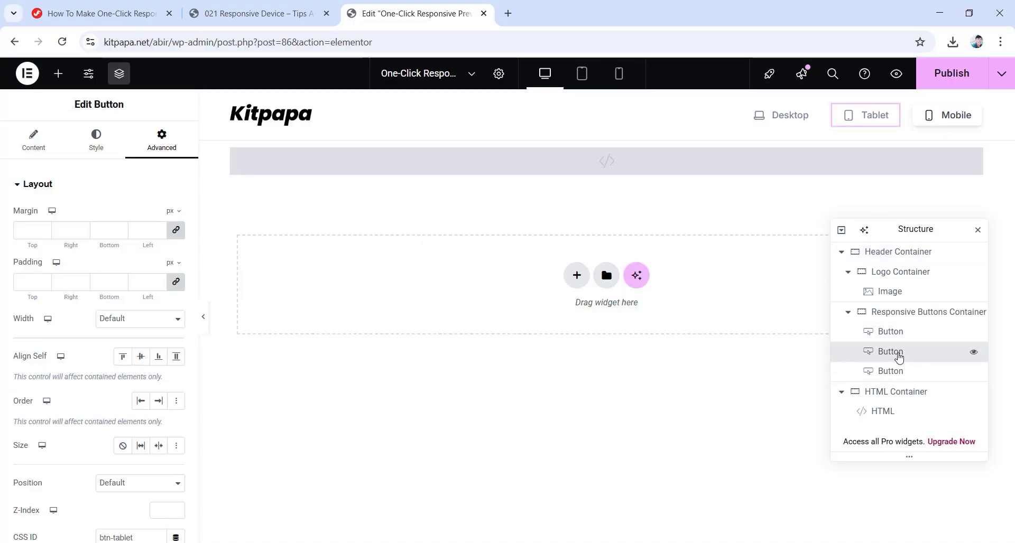
scroll(47, 268, "down", 4)
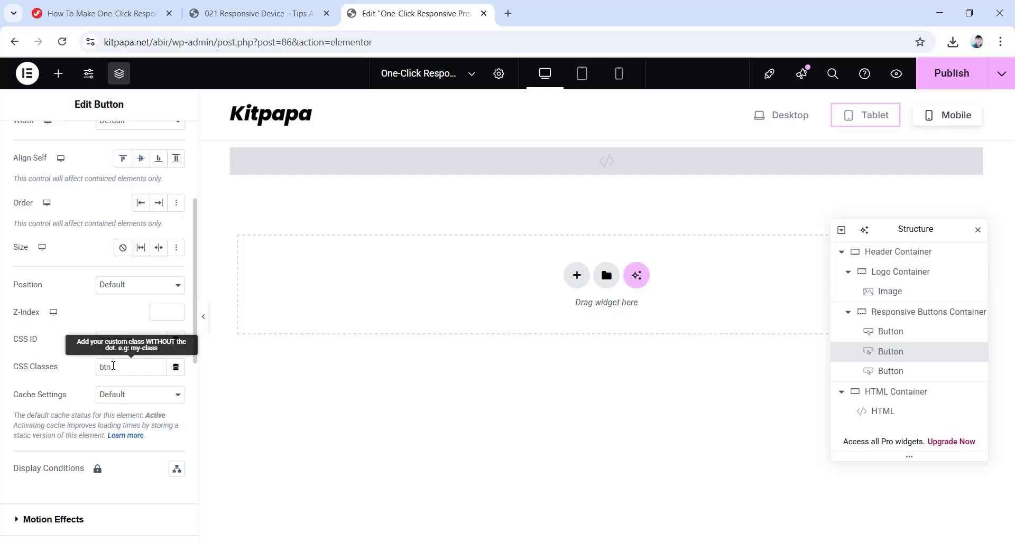
right_click(133, 367)
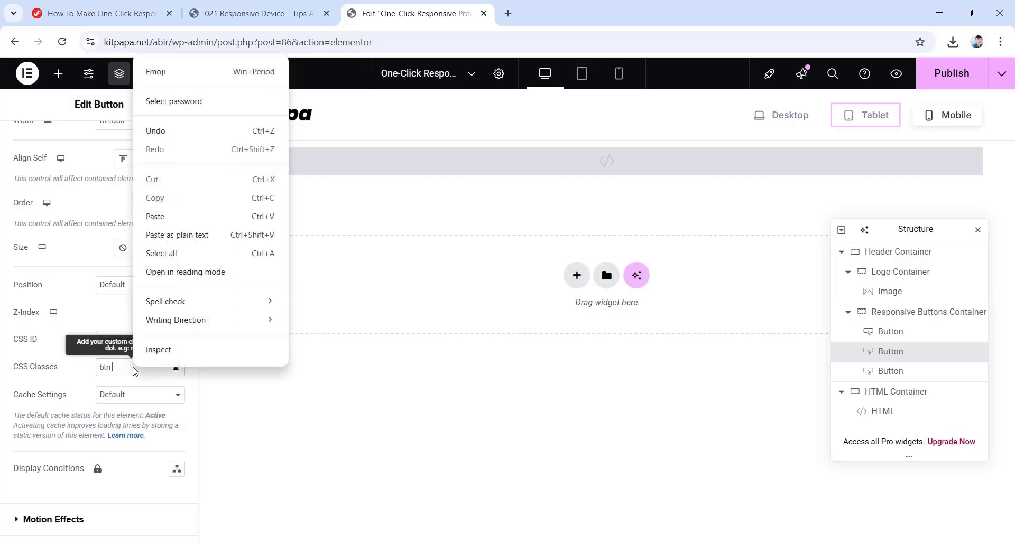
left_click(159, 217)
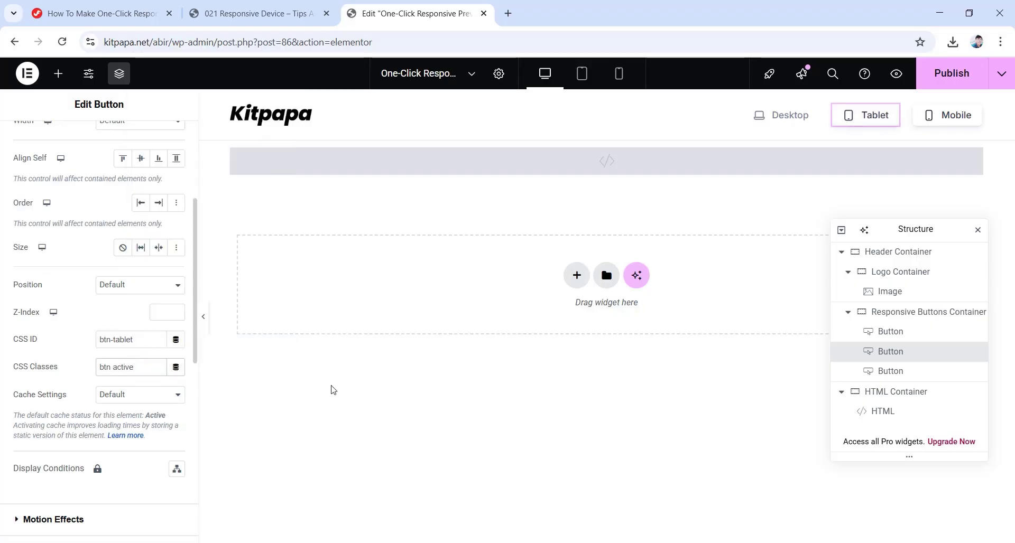
Append the active class to the Desktop button's CSS classes so they read "btn active".
left_click(915, 337)
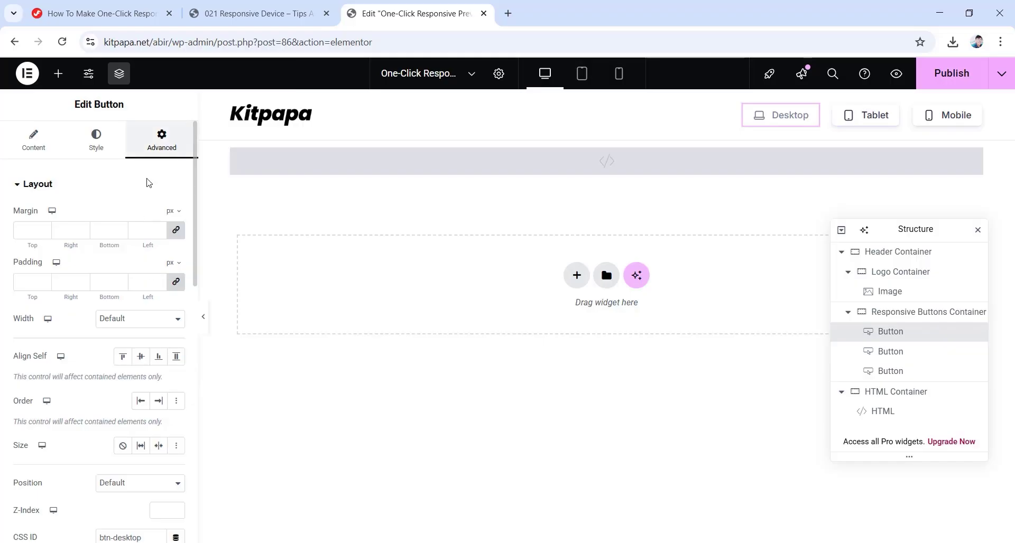
scroll(50, 363, "down", 3)
left_click(126, 426)
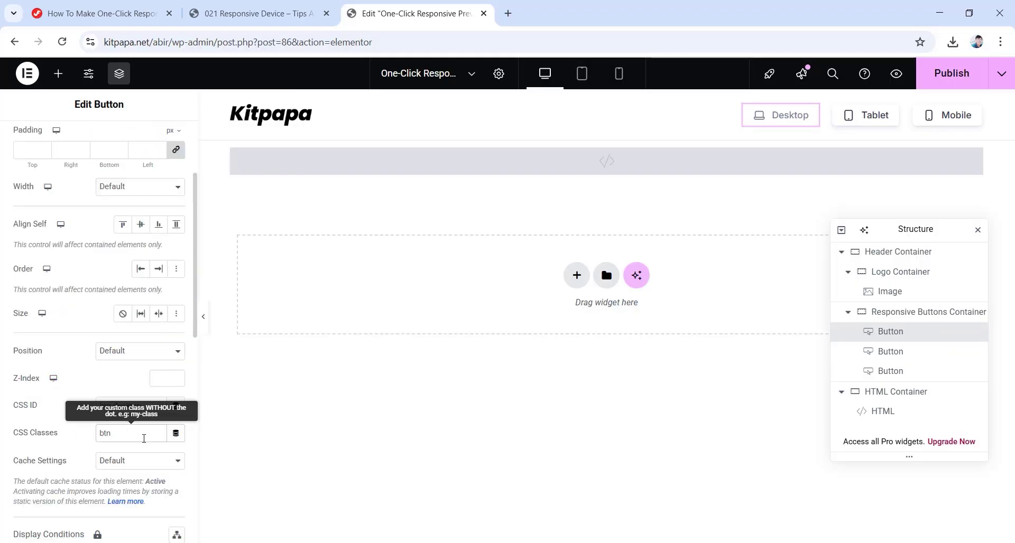
right_click(132, 433)
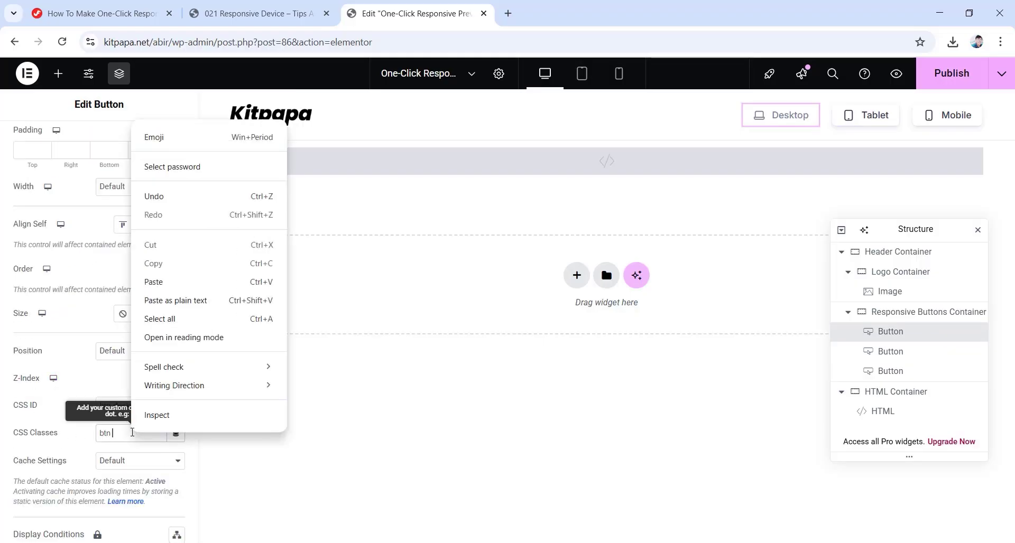
left_click(153, 284)
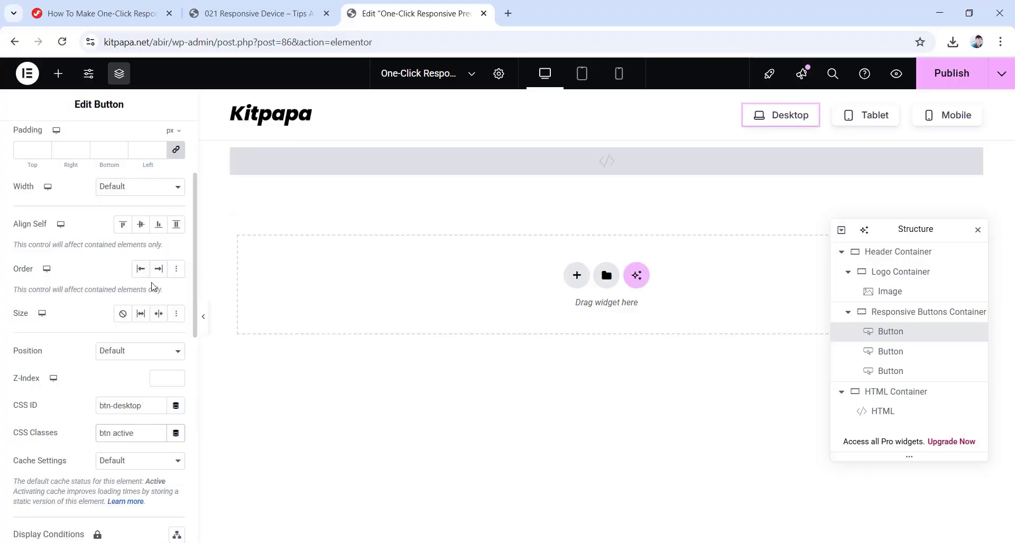
Add a new container after the Responsive Buttons Container in the header and name it CTAB Container.
left_click(848, 312)
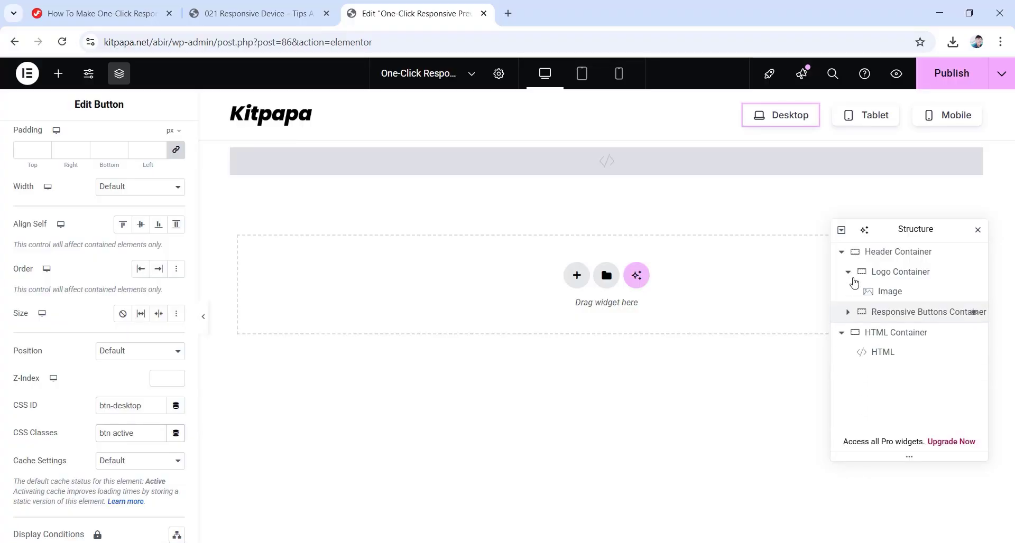
left_click(848, 273)
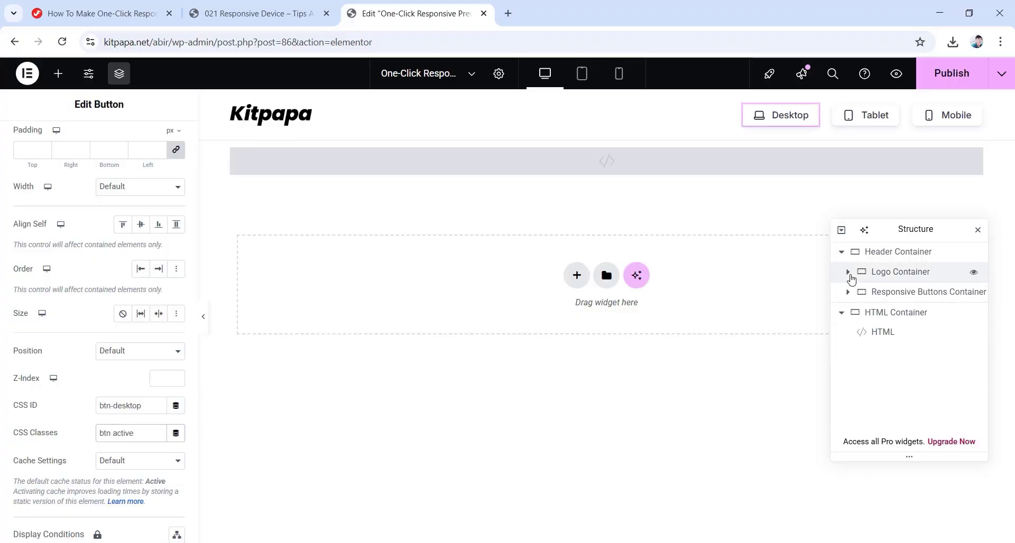
right_click(879, 293)
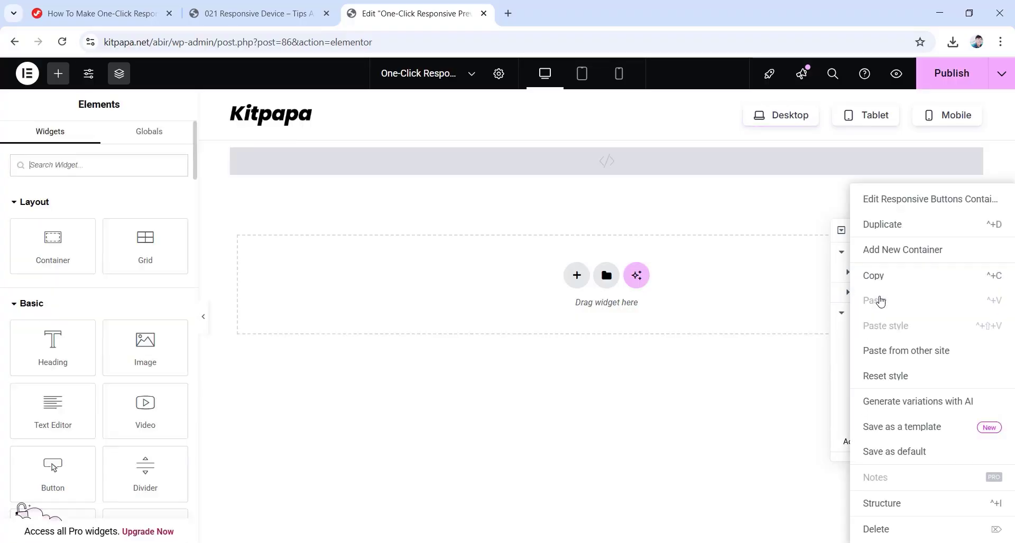
left_click(893, 258)
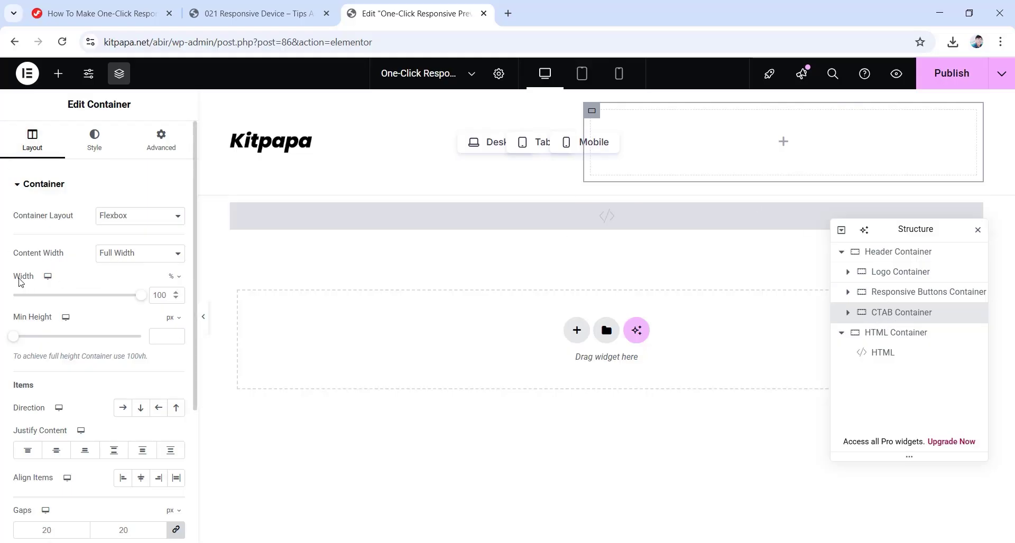
Set the CTAB Container's width to 30% and align its items to End.
double_click(157, 295)
type("30")
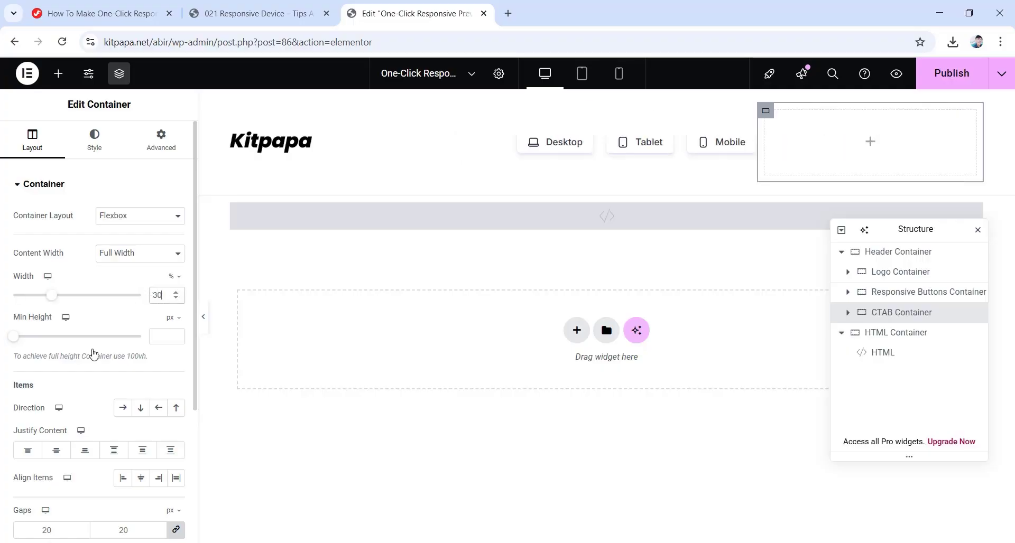
left_click(162, 483)
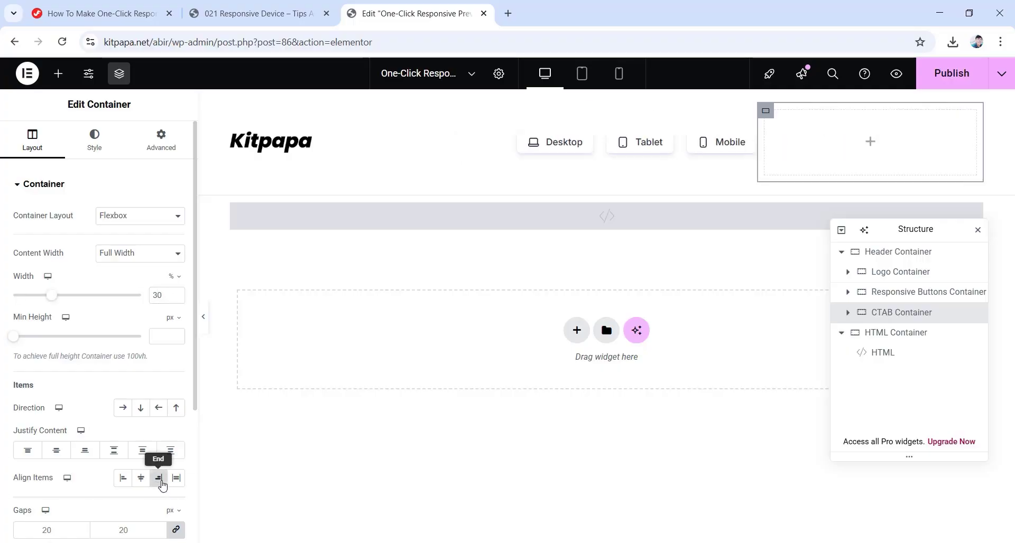
Set the CTAB Container's padding to 0 on all sides and its size to Grow.
left_click(172, 149)
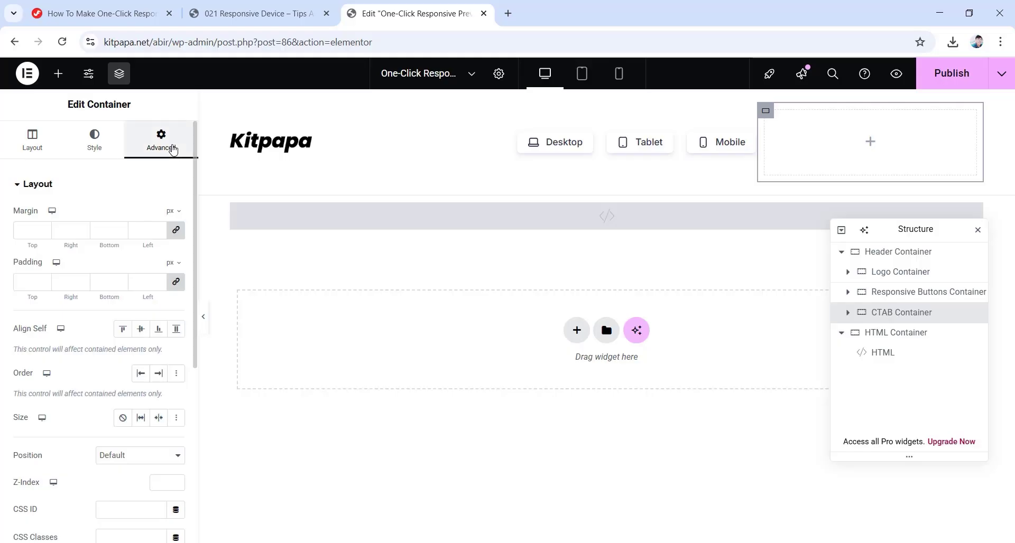
left_click(176, 282)
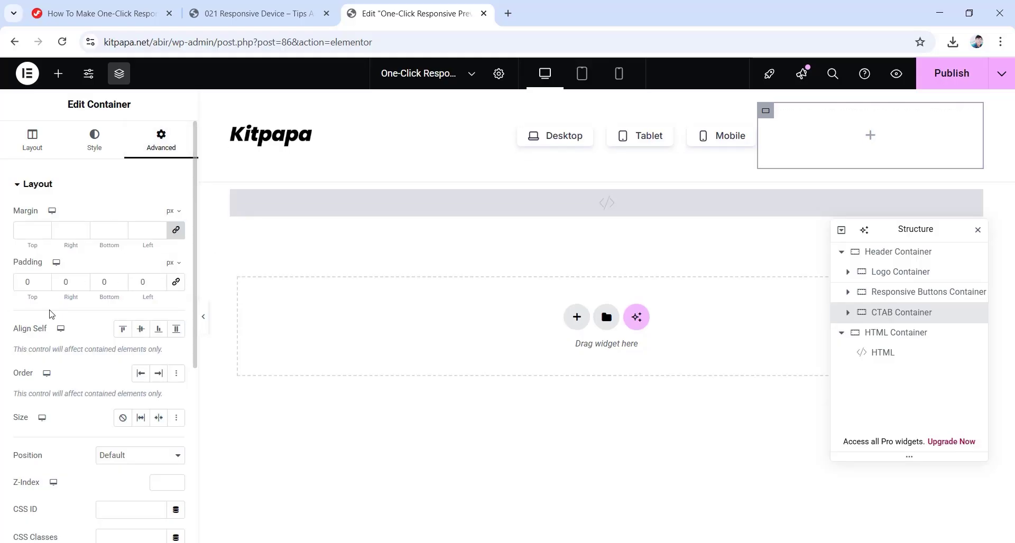
left_click(141, 421)
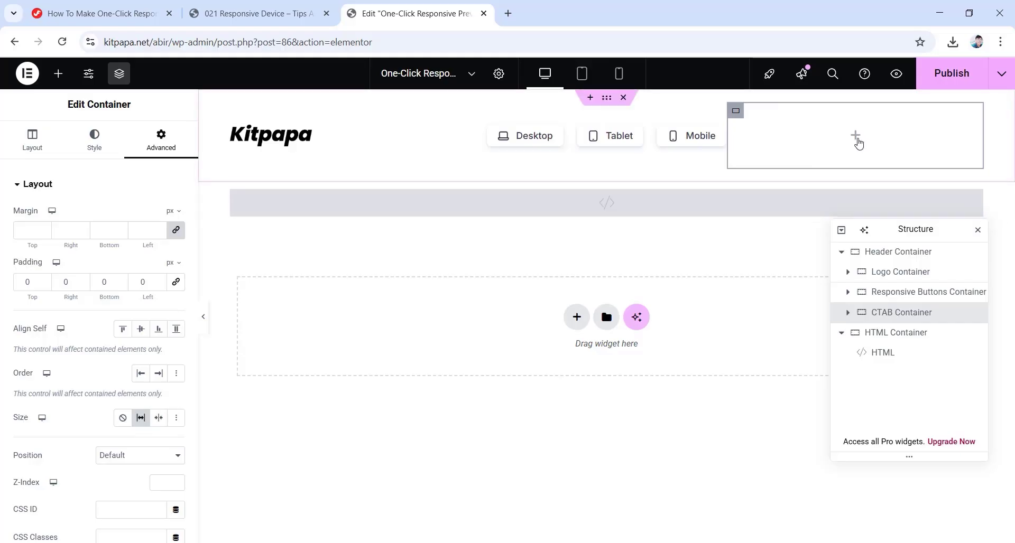
Add a Button widget inside the empty CTAB Container and set its text to Buy Now.
left_click(857, 141)
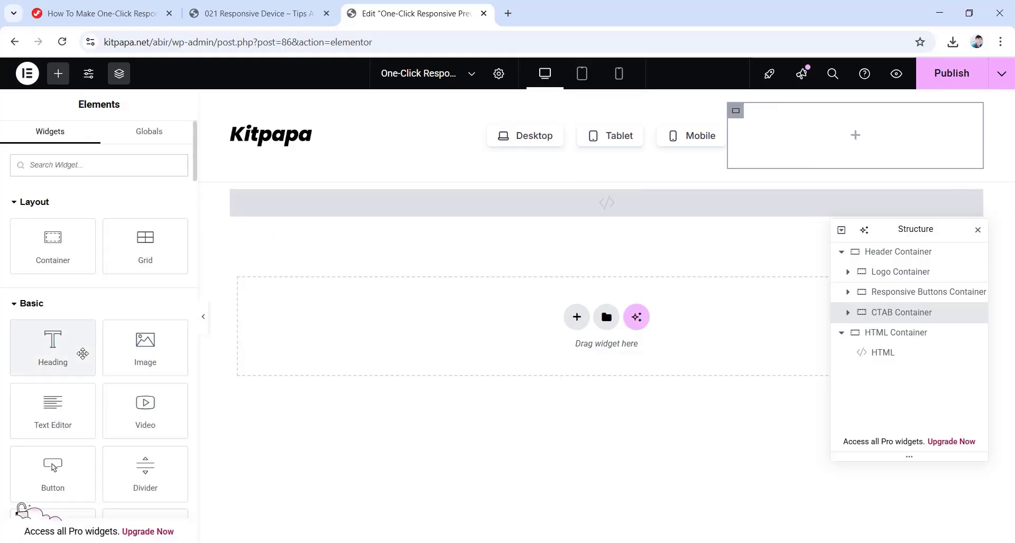
left_click_drag(53, 470, 874, 134)
left_click_drag(141, 244, 84, 249)
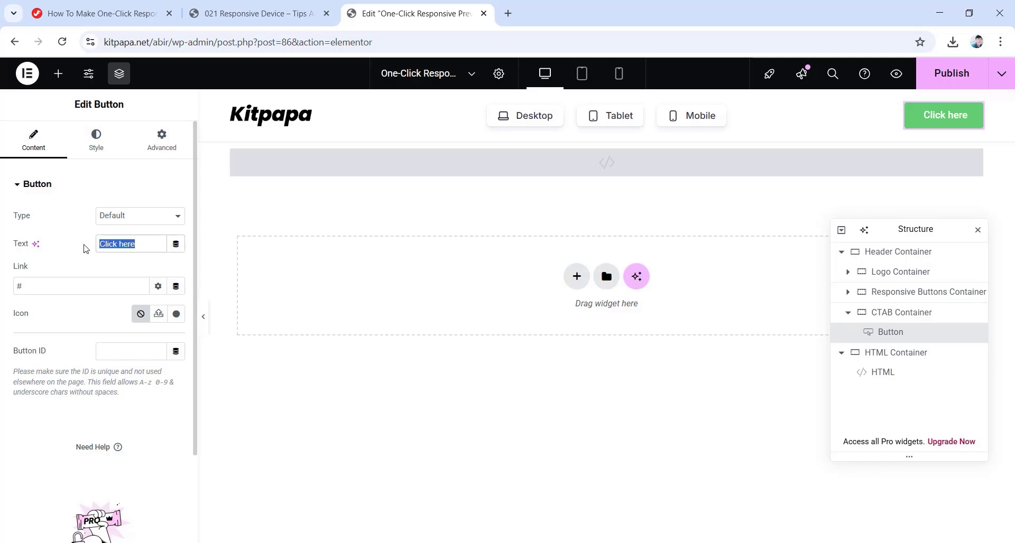
type("Buy Now")
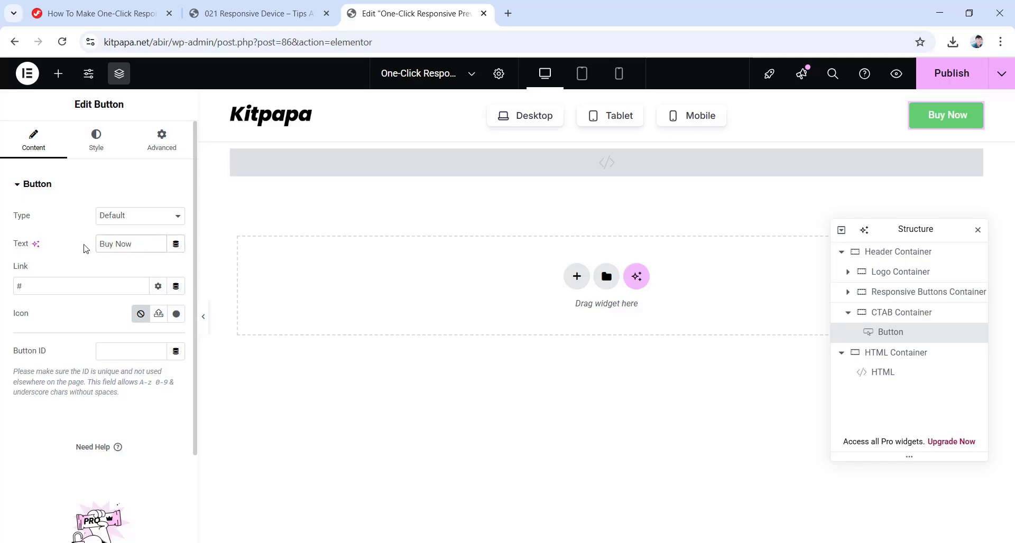
Set the Buy Now button's typography to the Inter family, size 14 px and line height 18 px.
left_click(105, 150)
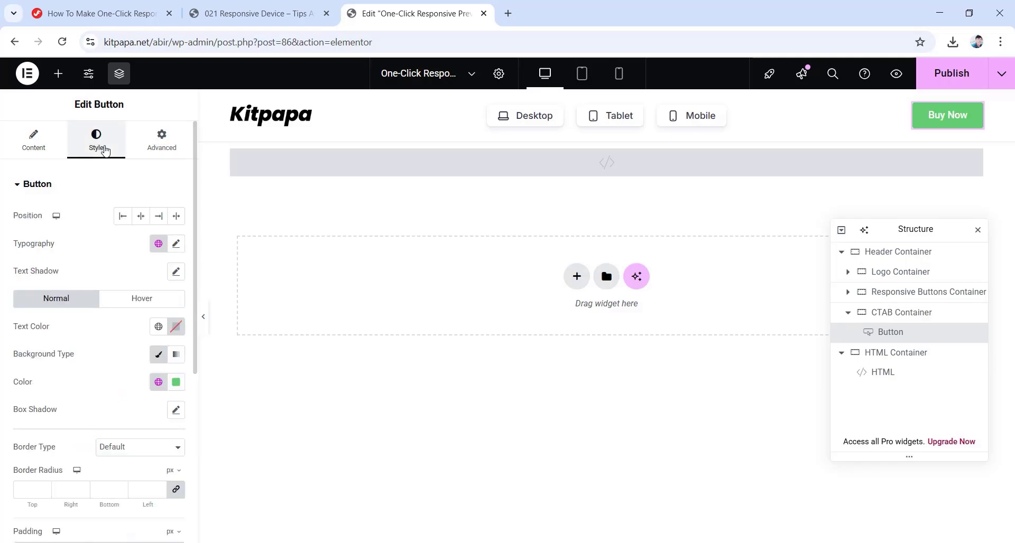
left_click(176, 244)
left_click(136, 310)
key("Up")
key("Return")
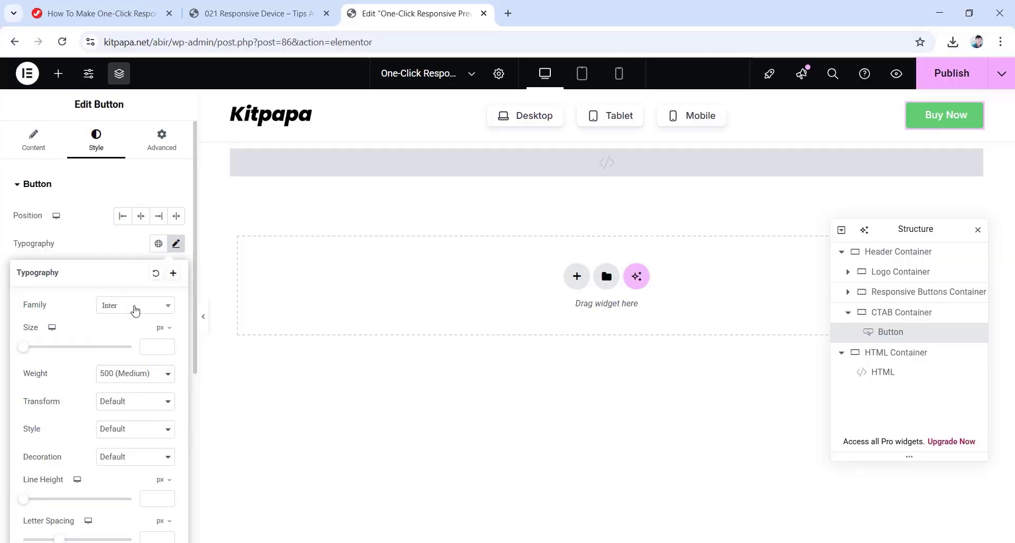
left_click(155, 345)
type("14")
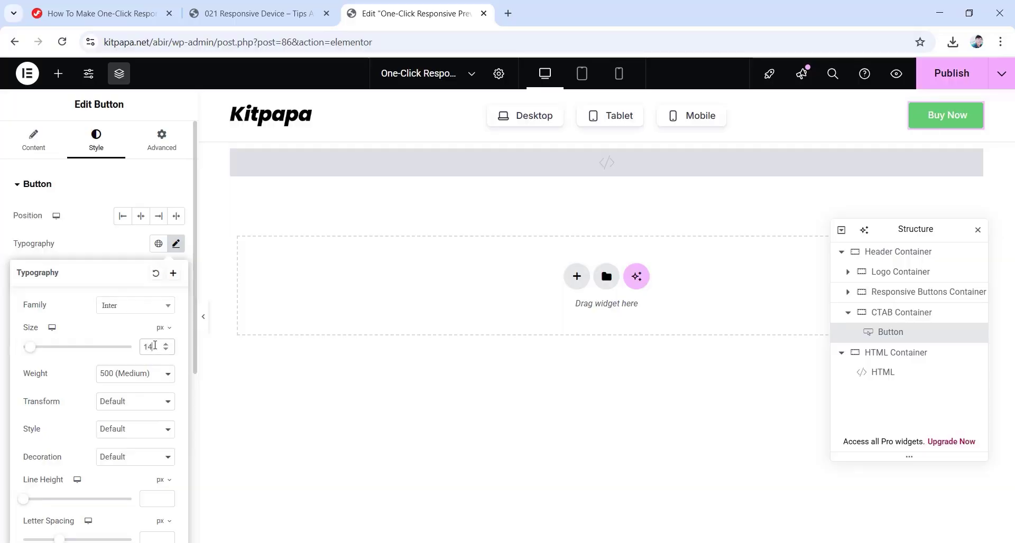
left_click(156, 499)
type("18")
left_click(3, 251)
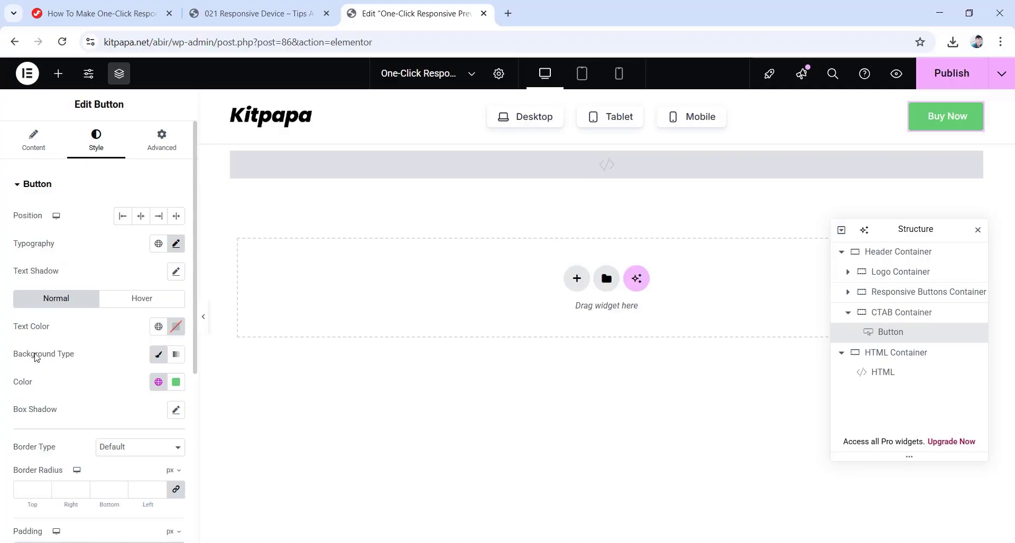
Set the Buy Now button's normal text color to #36364A and its background to the fully transparent #61CE7000.
left_click(175, 327)
type("36364a")
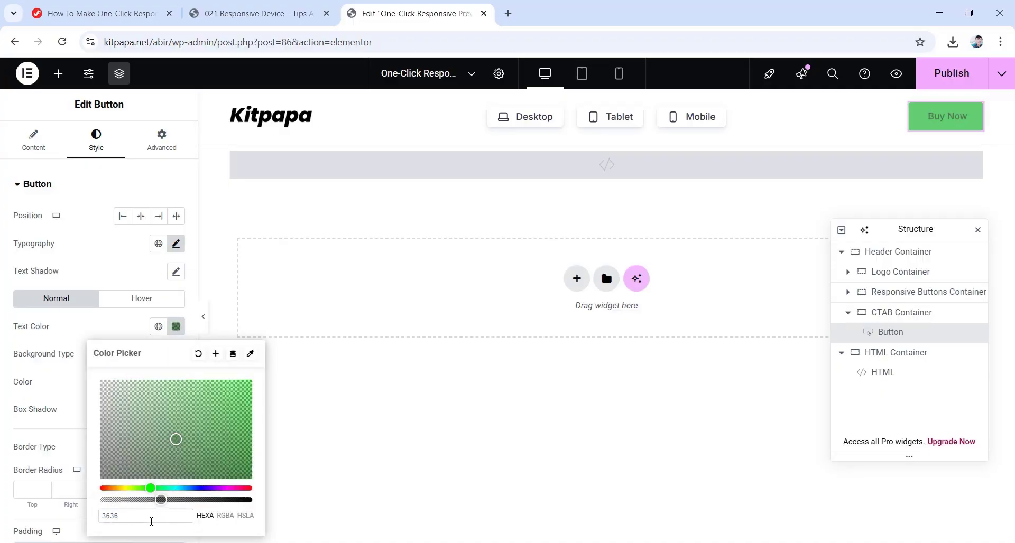
left_click(2, 322)
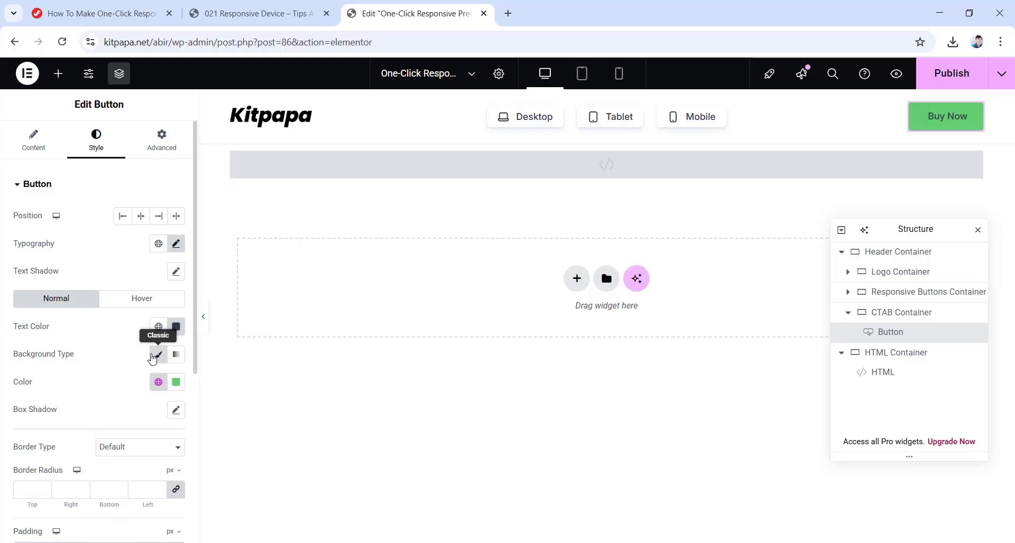
left_click(169, 388)
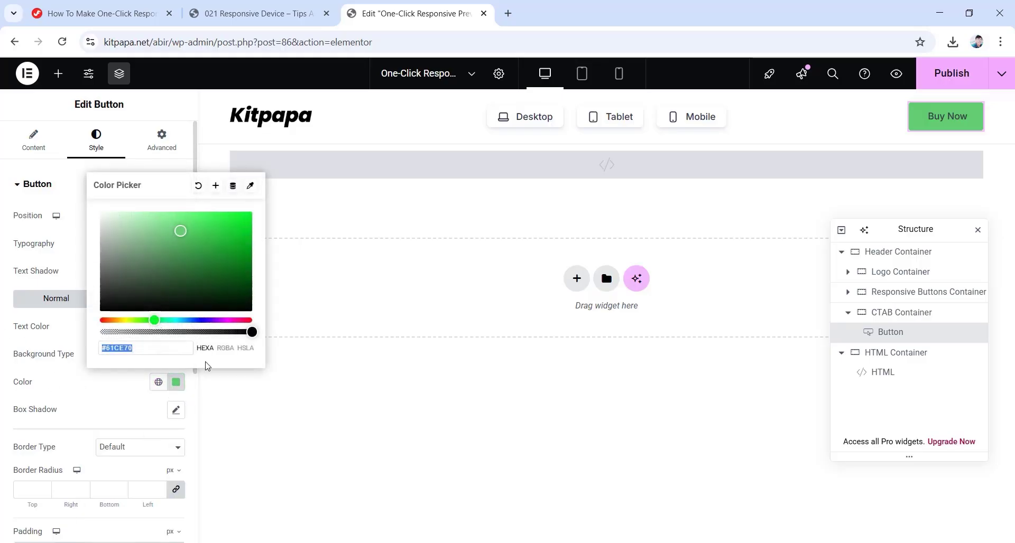
type("00")
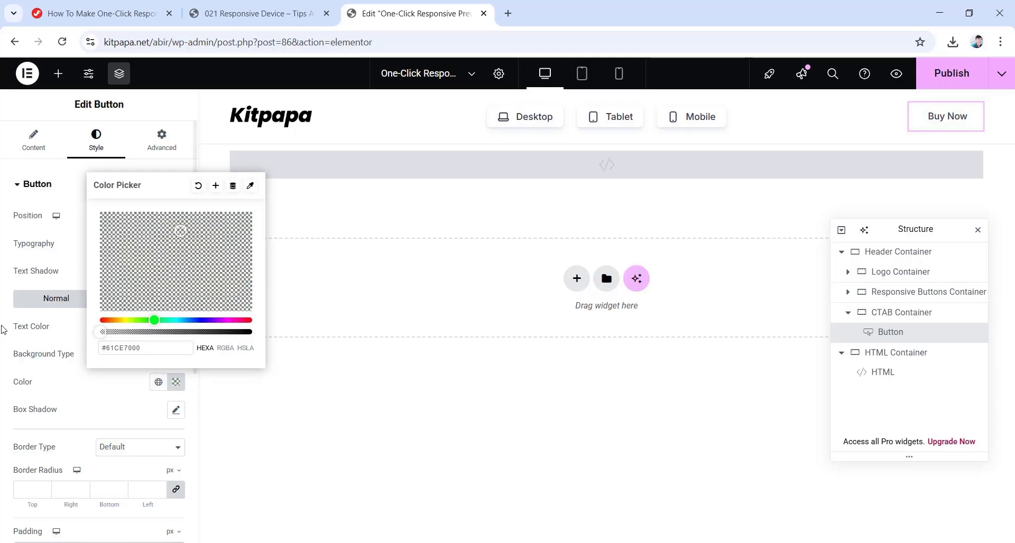
left_click(2, 365)
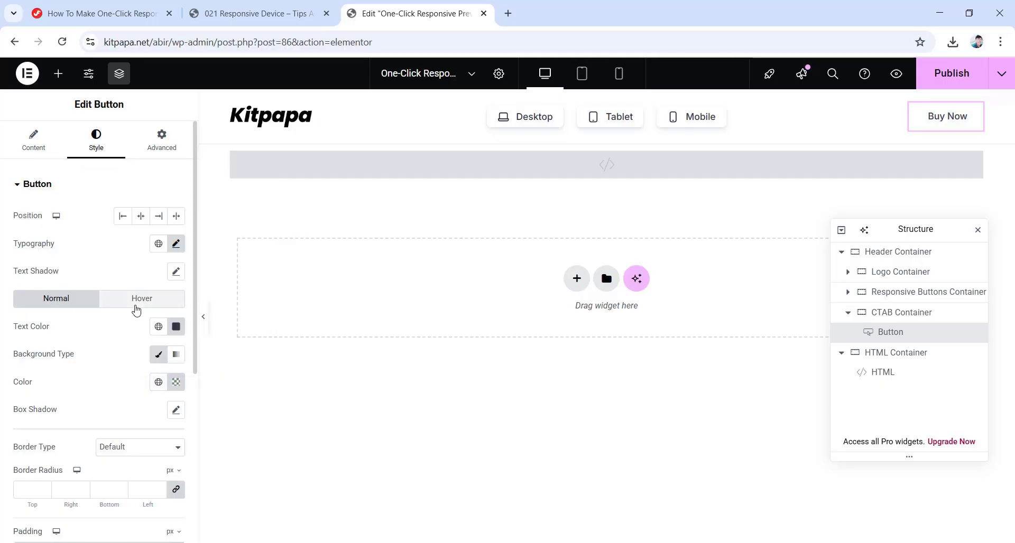
Give the Buy Now button a white text color and a #36364A background color for its hover state.
left_click(136, 309)
left_click(176, 327)
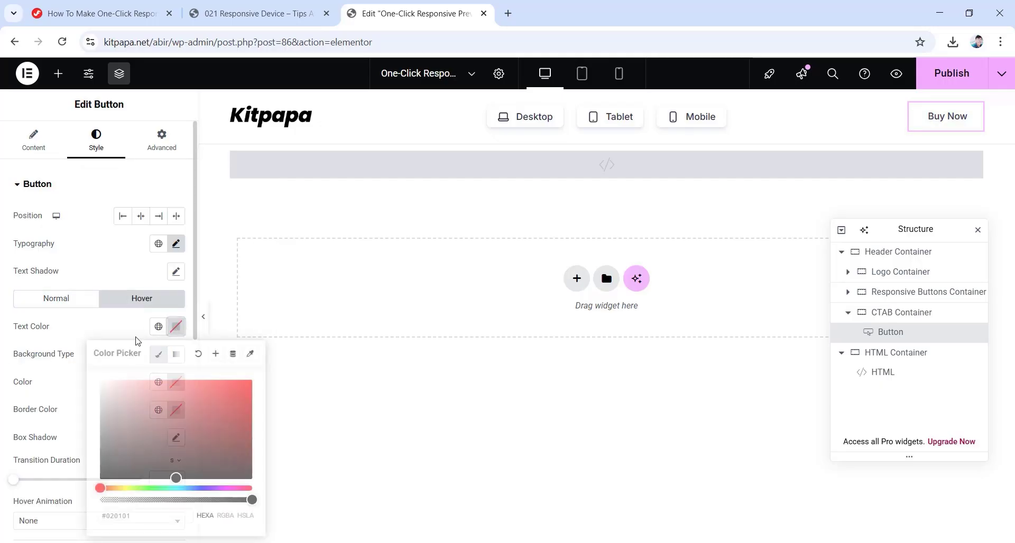
left_click_drag(175, 475, 100, 380)
left_click(2, 388)
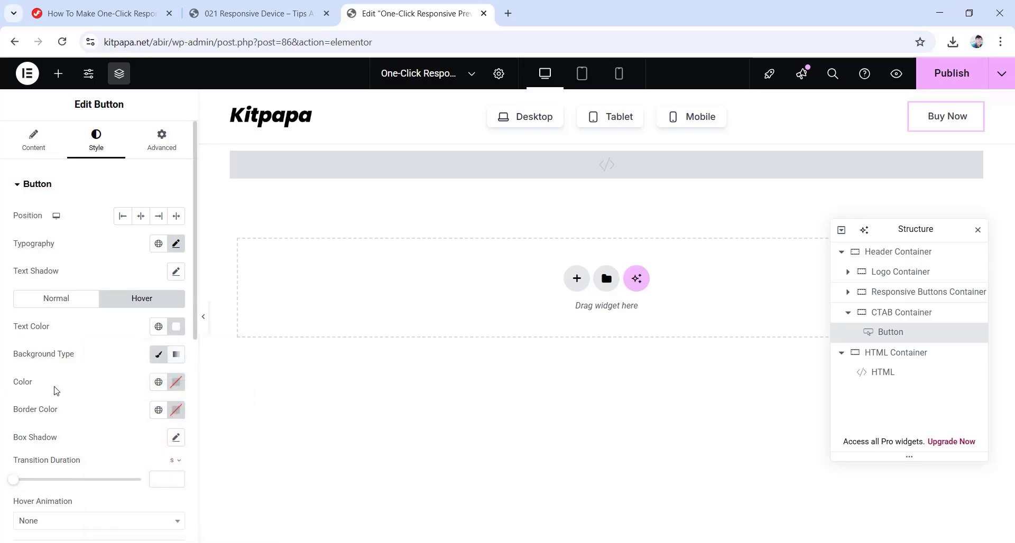
left_click(175, 382)
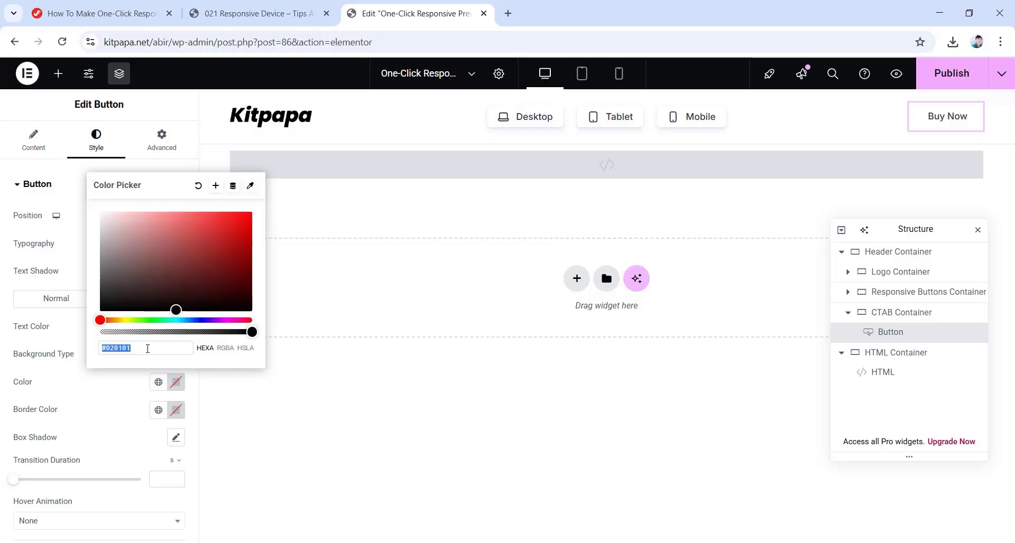
type("36364a")
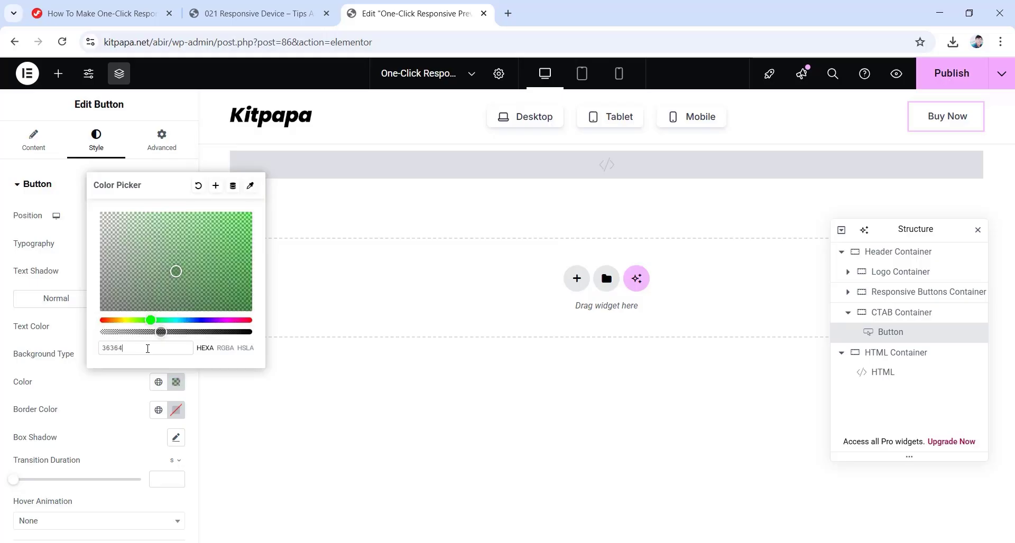
left_click(3, 340)
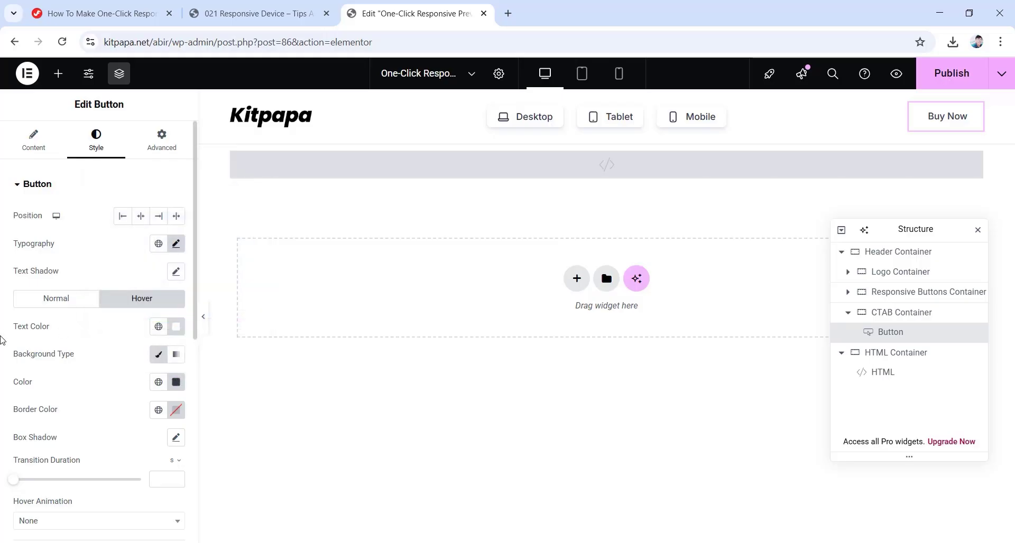
Set the Buy Now button's border radius to 6 px and its padding to 8 px top and bottom, 16 px right and left.
scroll(2, 339, "down", 4)
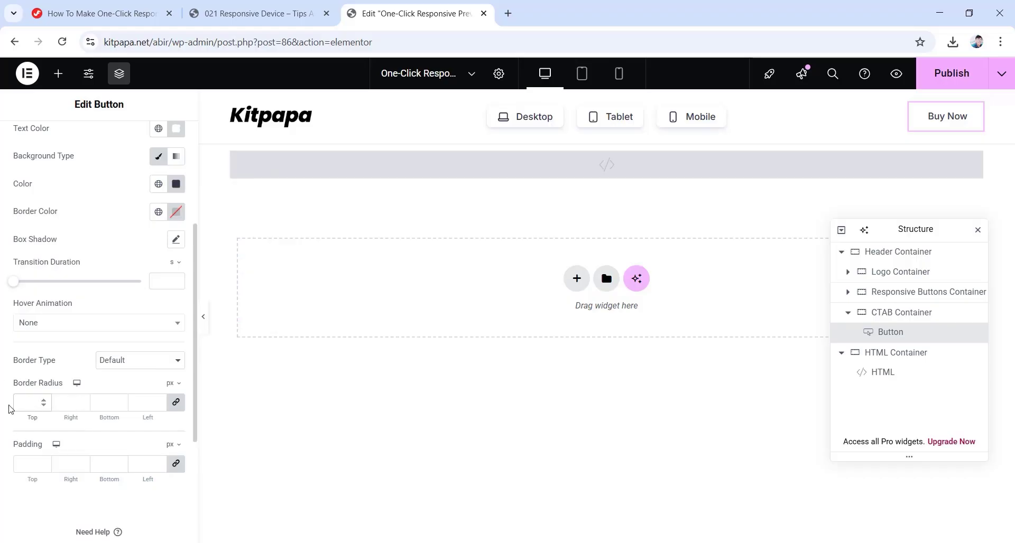
left_click(176, 464)
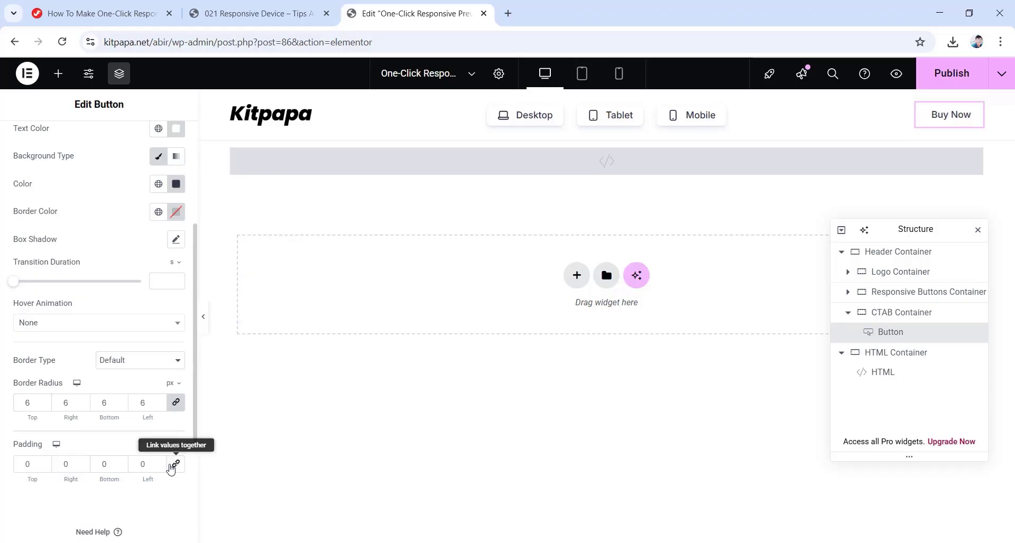
left_click(31, 467)
type("8")
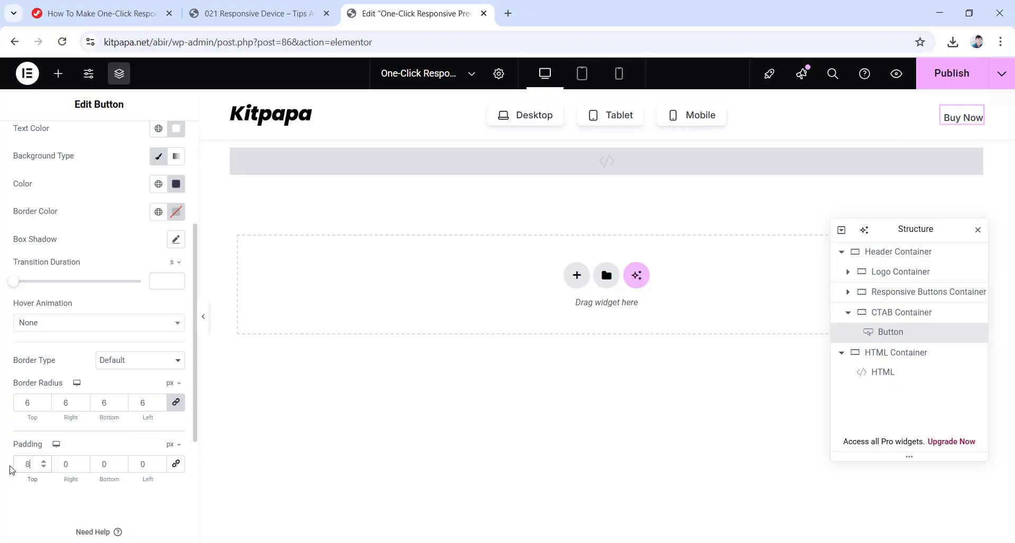
left_click(69, 464)
type("16")
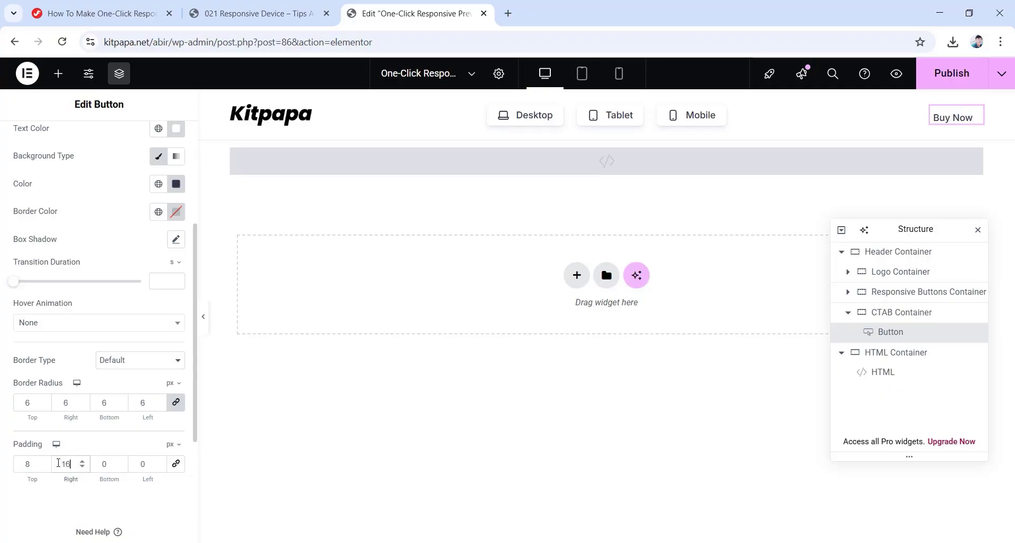
left_click(106, 464)
type("8")
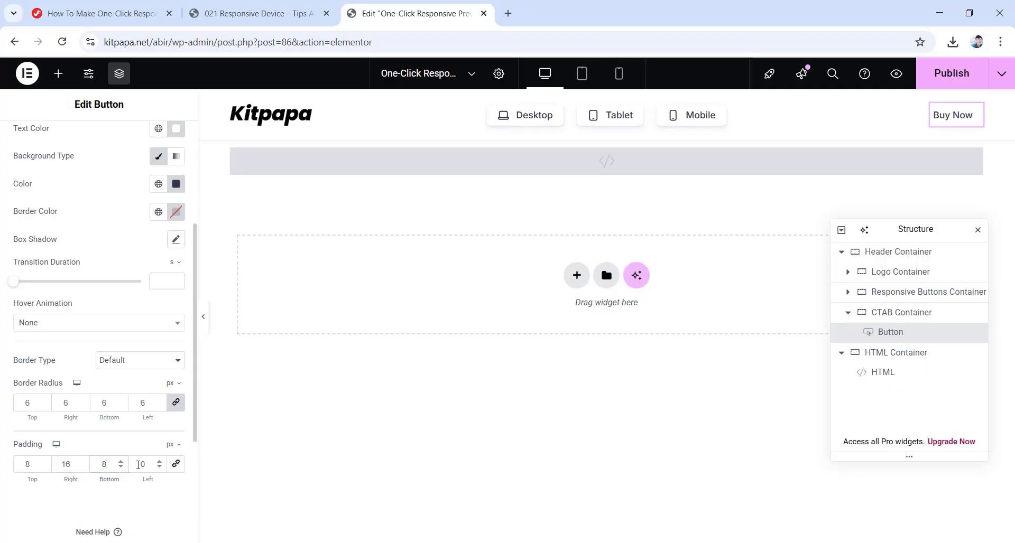
type("16")
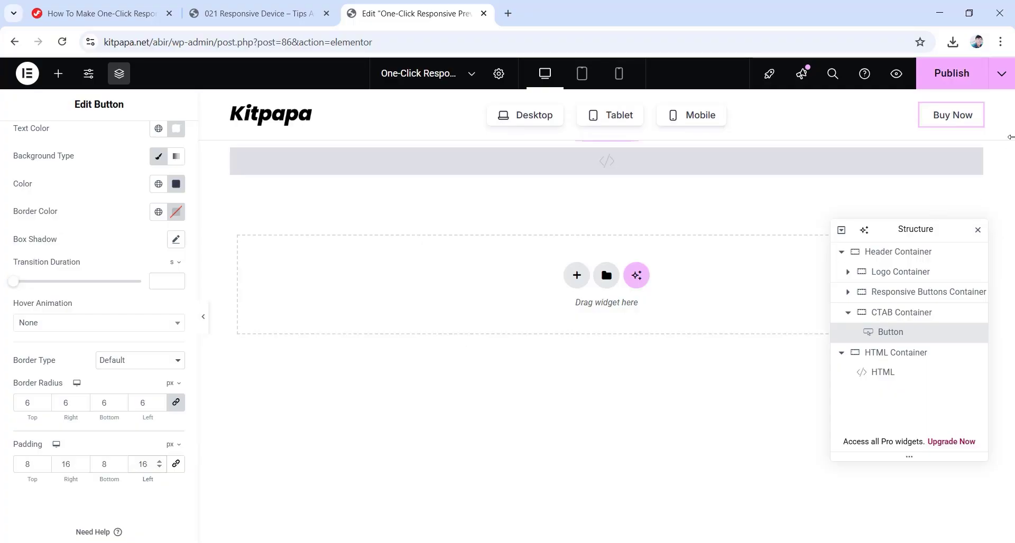
left_click(956, 120)
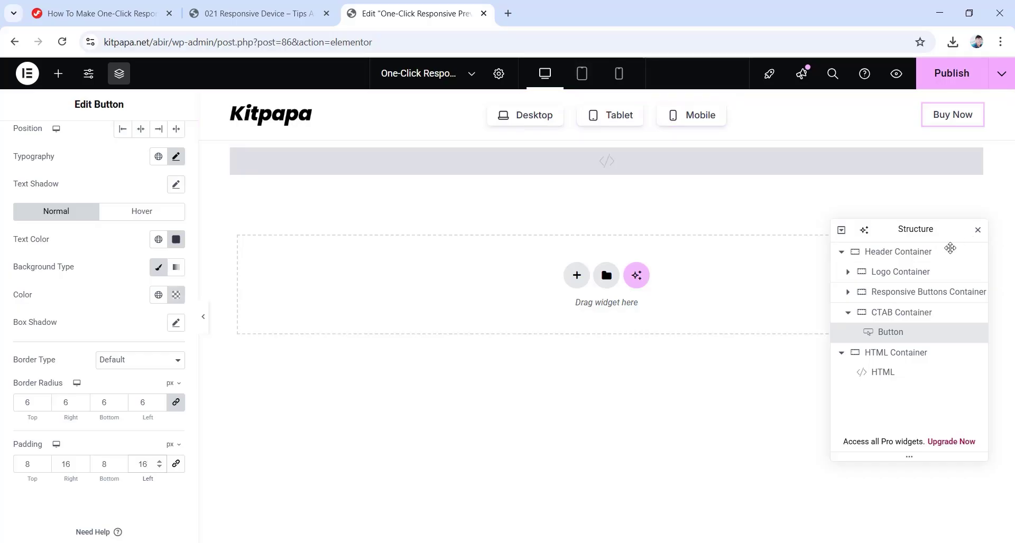
Set the Responsive Buttons Container's background to the nearly transparent blue #1E37820F.
left_click(930, 293)
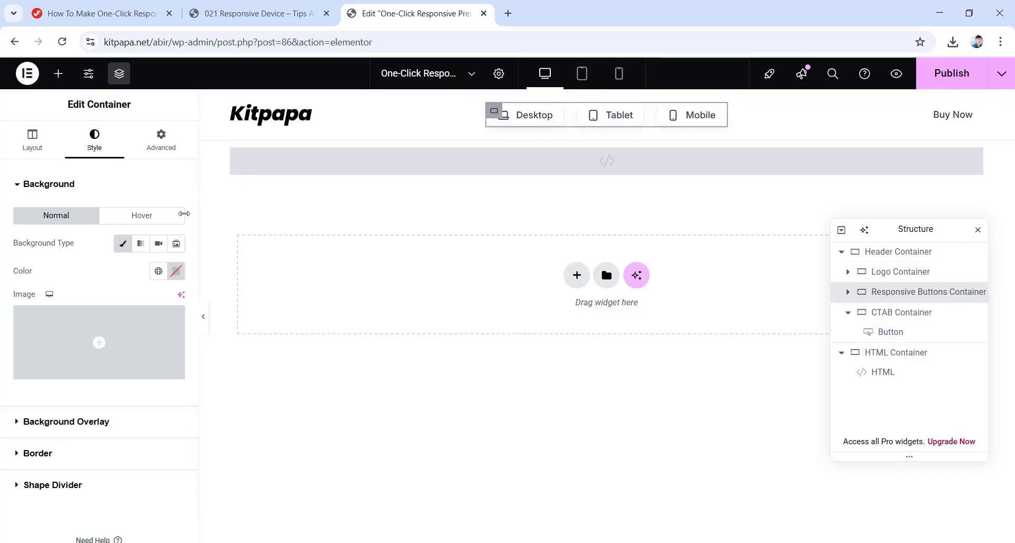
left_click(176, 273)
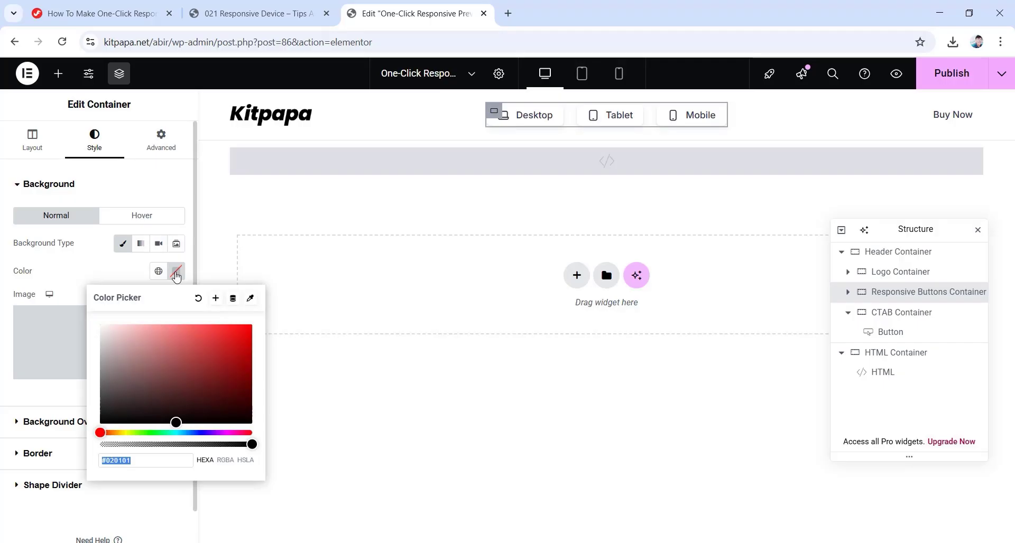
type("1e3")
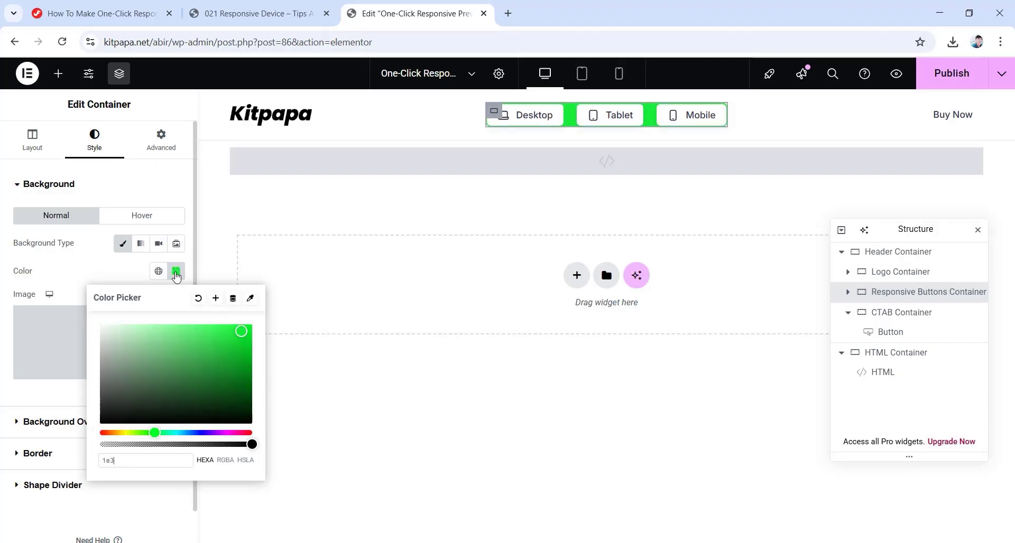
type("782")
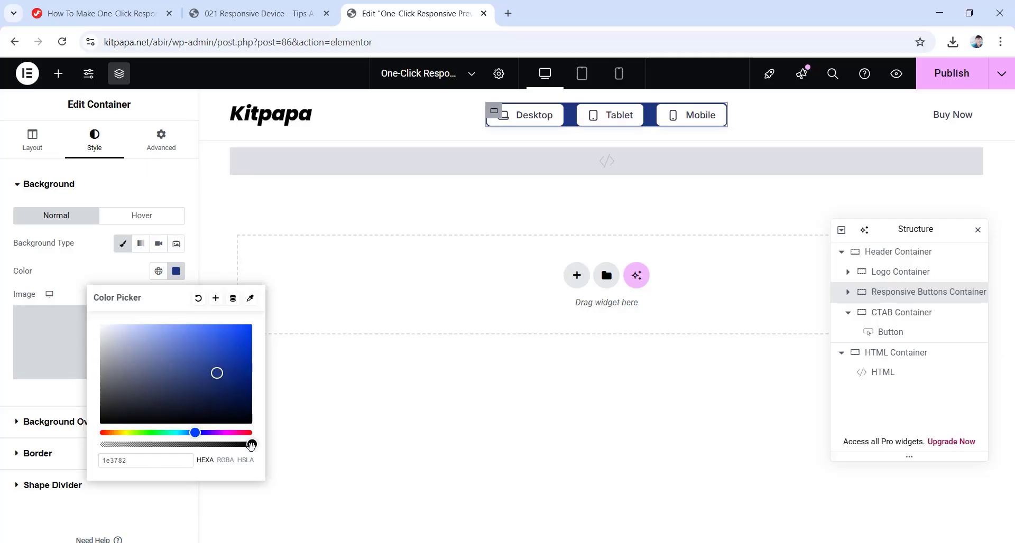
left_click_drag(245, 448, 113, 444)
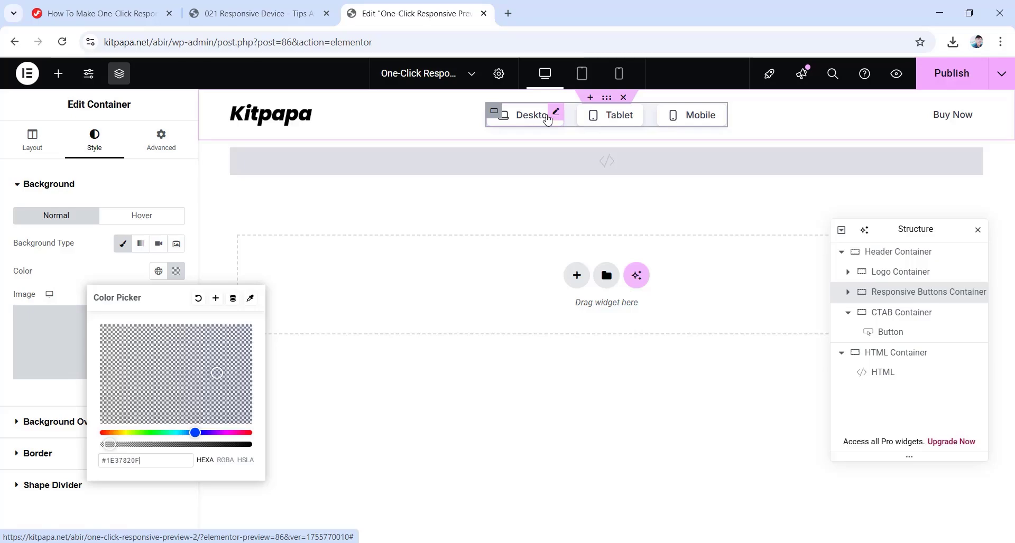
Remove the active class from the Tablet and Mobile buttons, leaving only btn in their CSS classes.
left_click(849, 293)
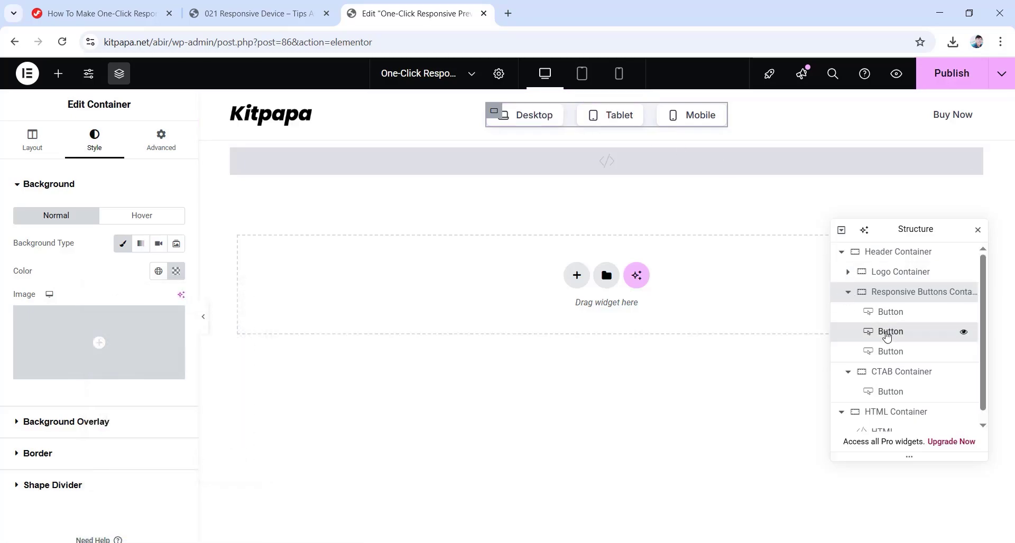
left_click(888, 333)
scroll(48, 417, "down", 3)
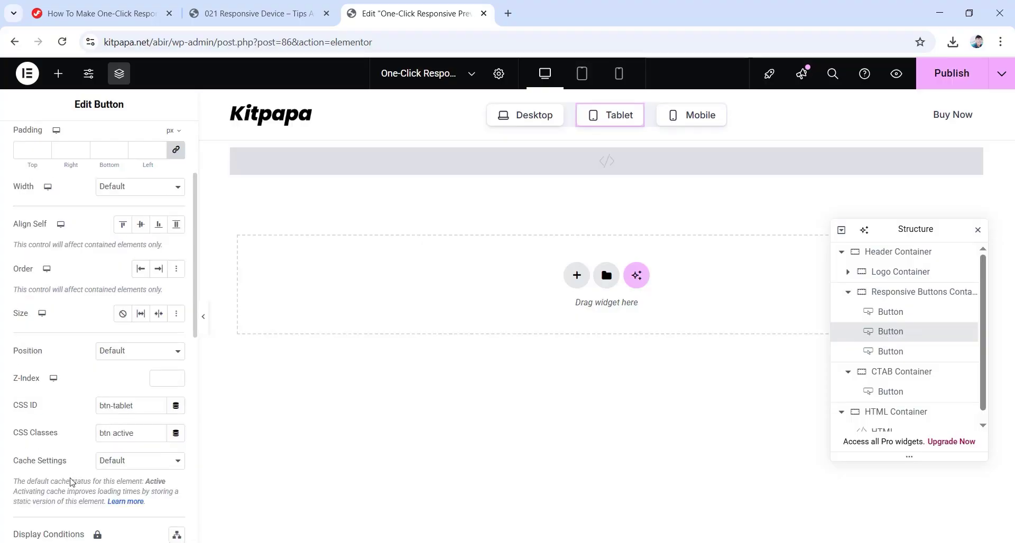
left_click_drag(137, 433, 116, 434)
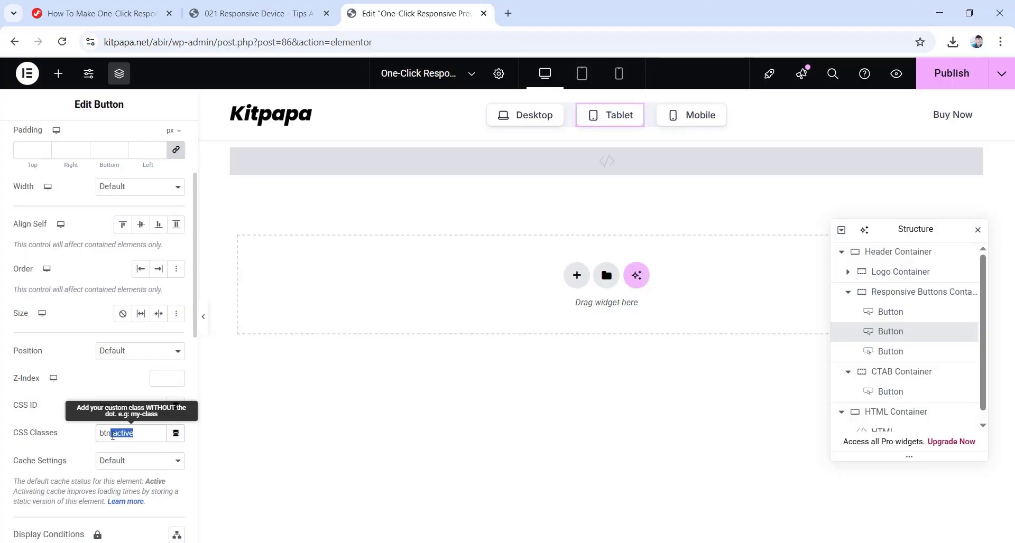
key("BackSpace")
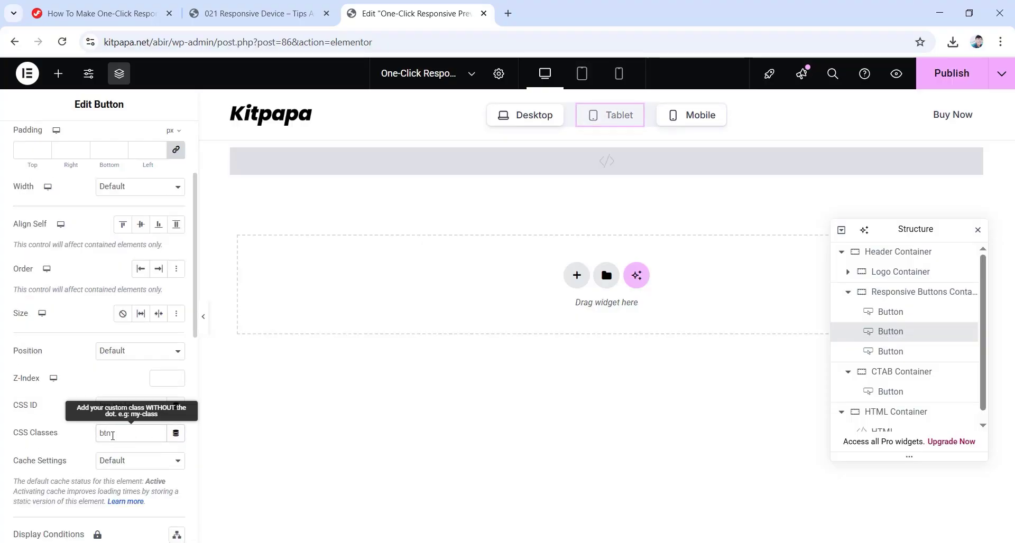
left_click(890, 351)
scroll(126, 431, "down", 3)
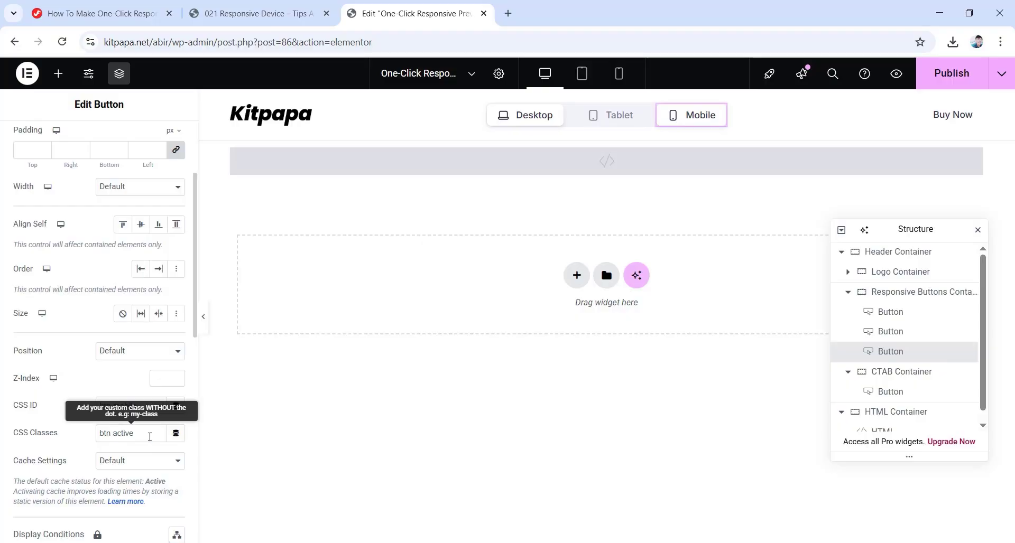
key("BackSpace")
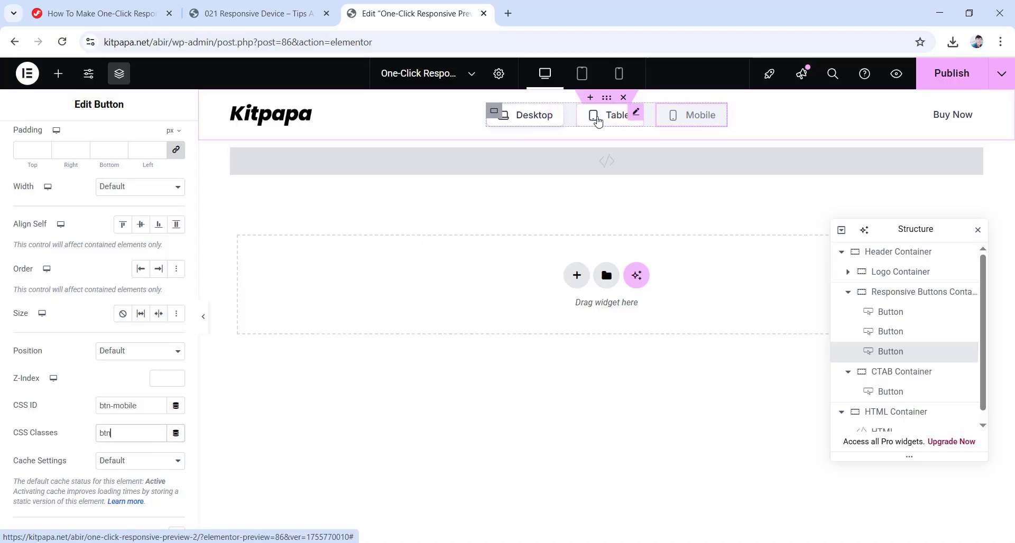
Publish the page updates and collapse the Header Container and HTML Container in the structure.
left_click(936, 79)
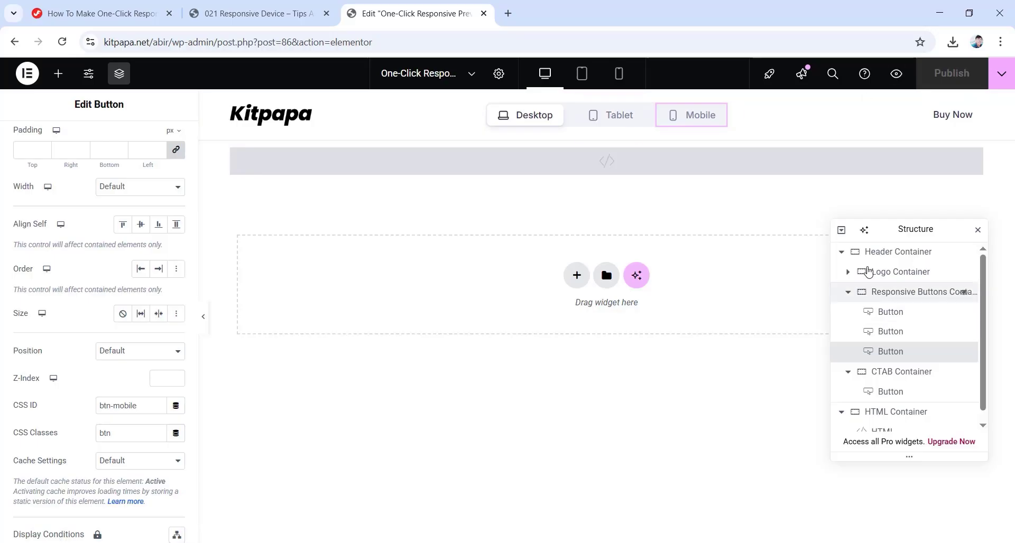
left_click(842, 257)
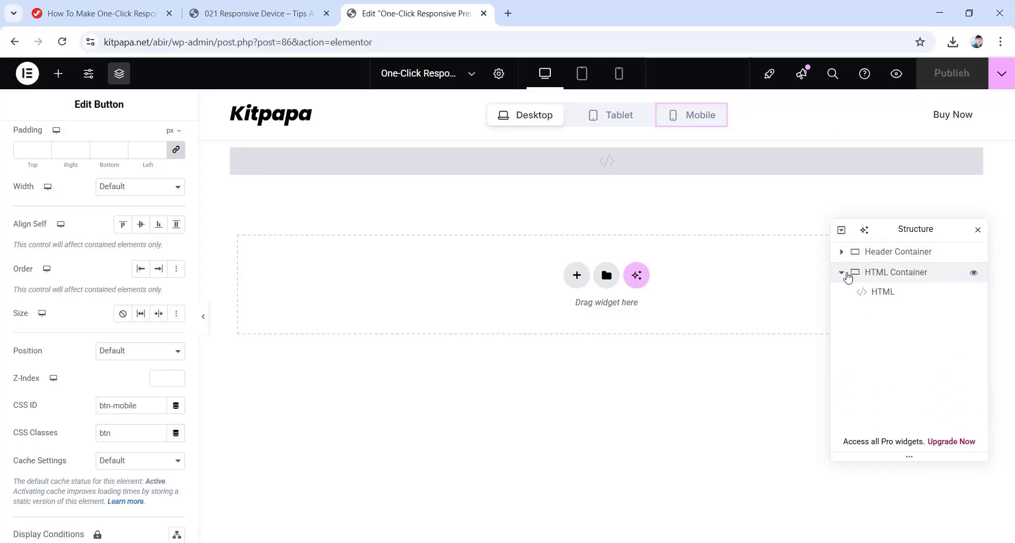
left_click(841, 275)
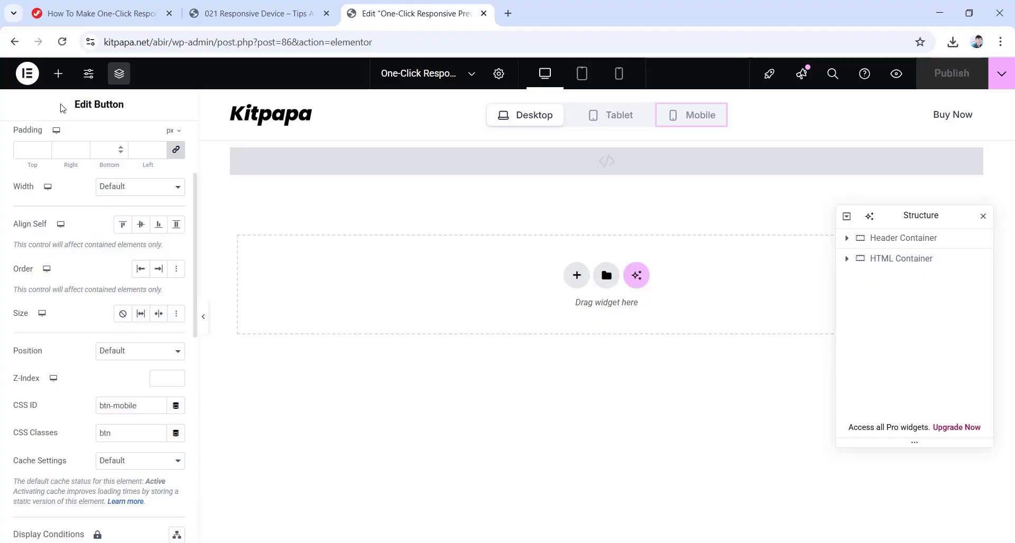
Add an HTML widget in a new container below the HTML Container and rename that container Iframe Container.
left_click(58, 73)
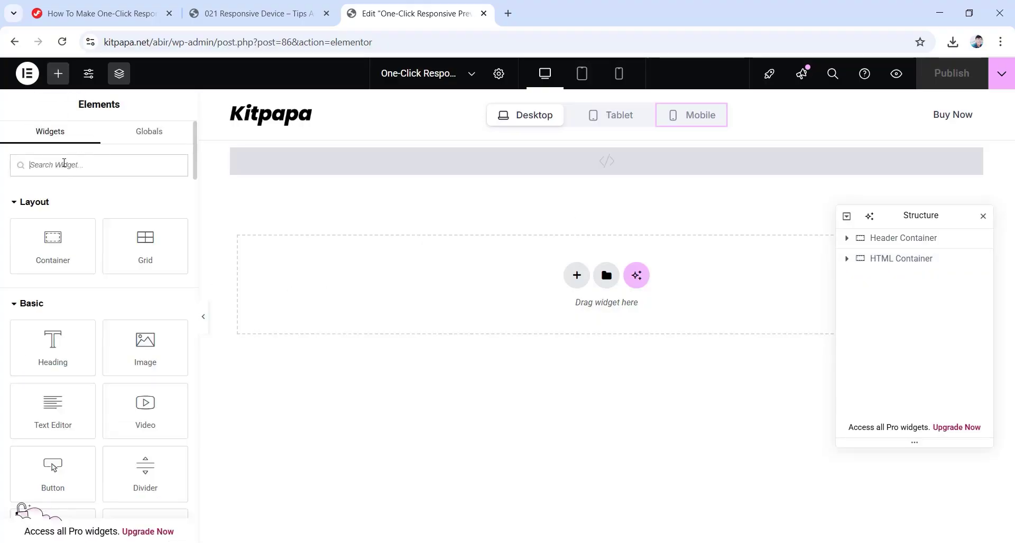
left_click(72, 164)
type("html")
left_click_drag(30, 220, 456, 312)
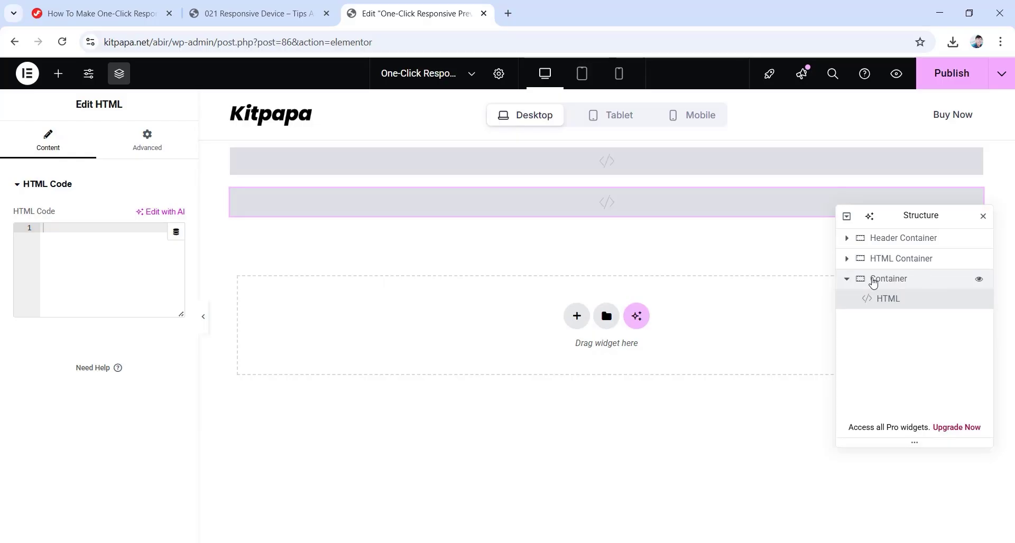
double_click(874, 284)
type("Iframe Container")
key("Return")
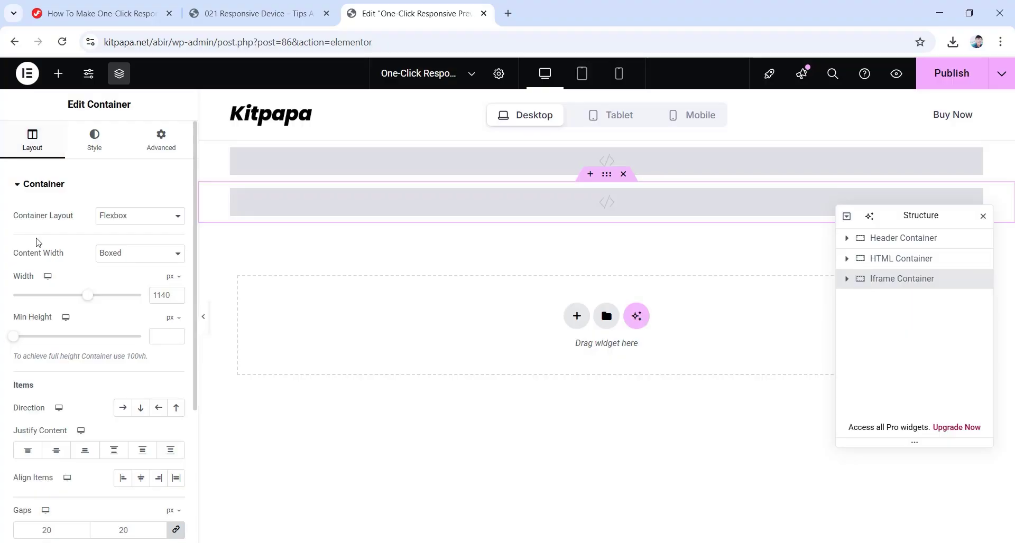
Set the Iframe Container's content width to Full Width and its padding to 0 on all sides.
left_click(149, 256)
left_click(127, 288)
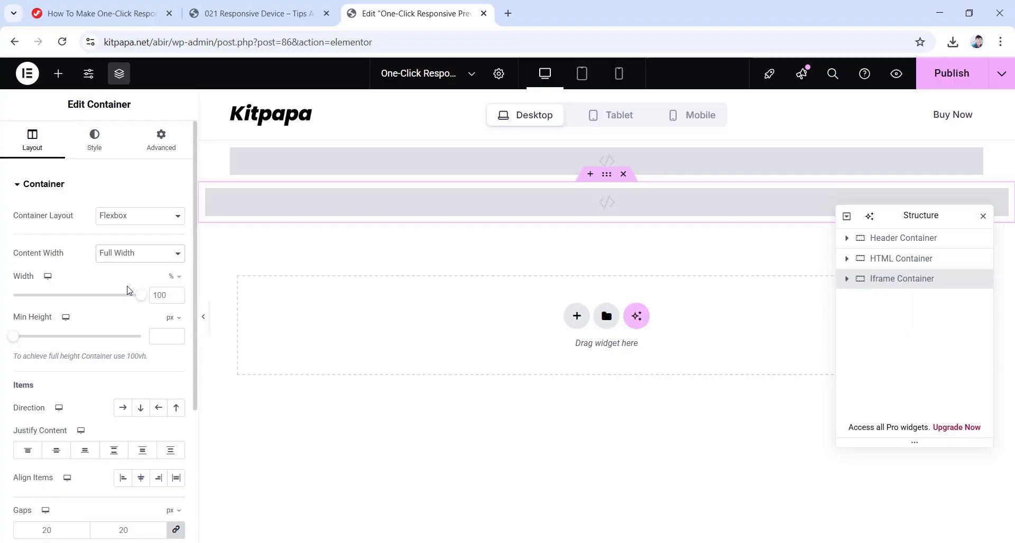
left_click(154, 147)
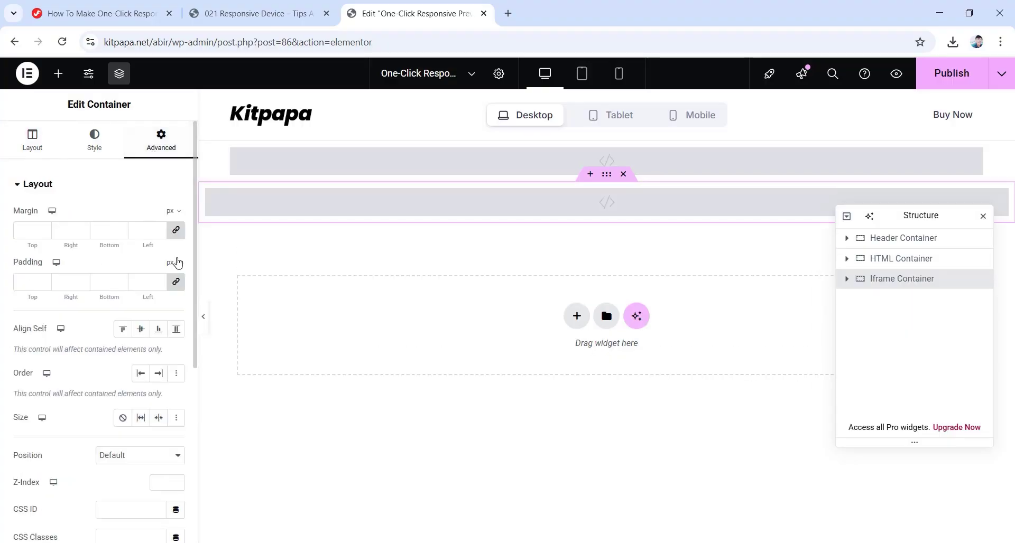
left_click(177, 282)
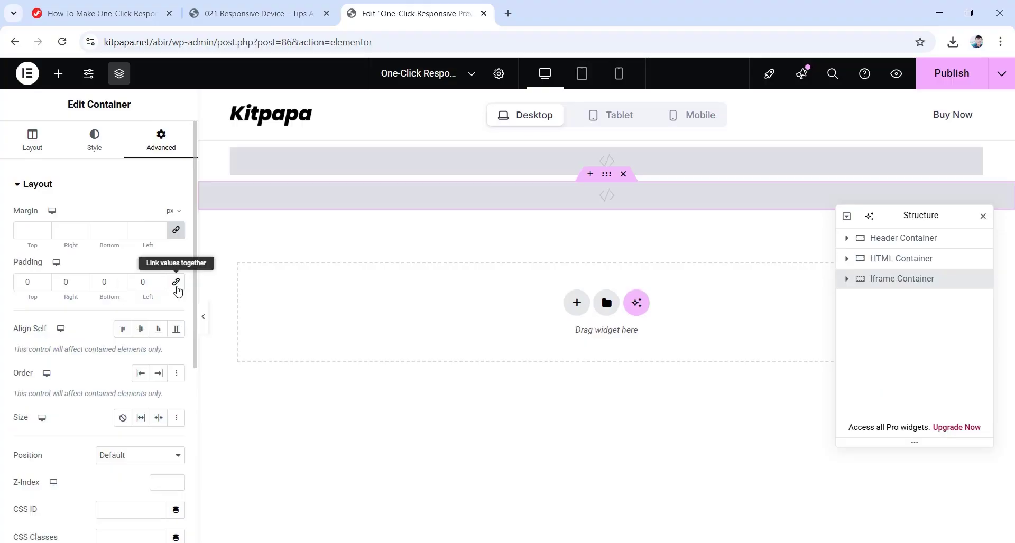
Copy the Iframe code from the tutorial page into the Iframe Container's HTML widget and select the # placeholder in its src.
left_click(846, 279)
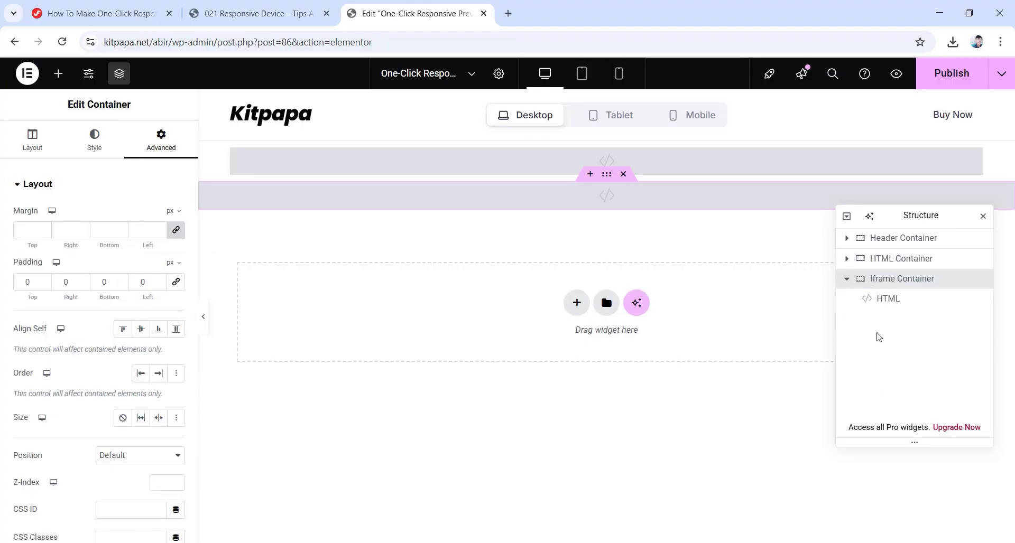
left_click(886, 300)
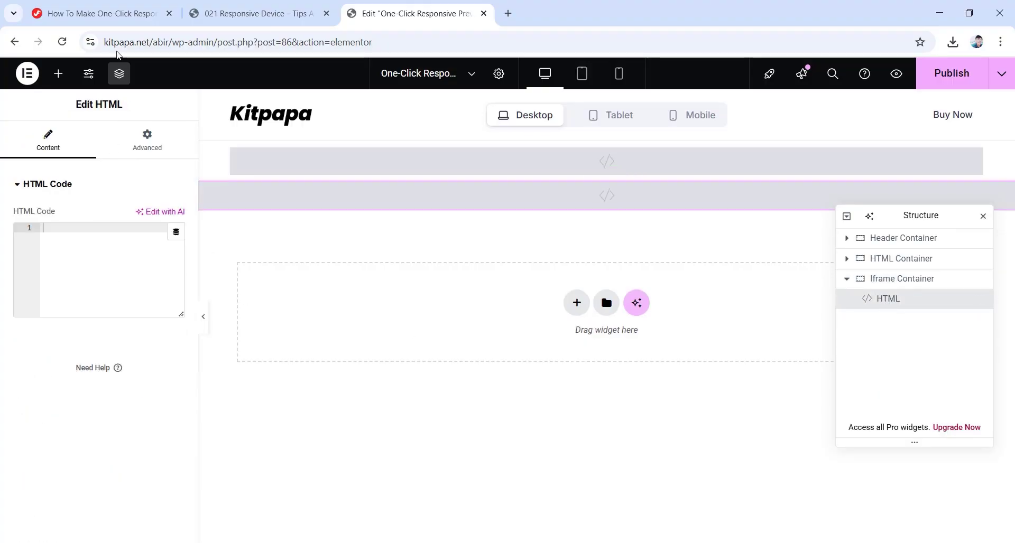
left_click(126, 16)
scroll(360, 421, "down", 12)
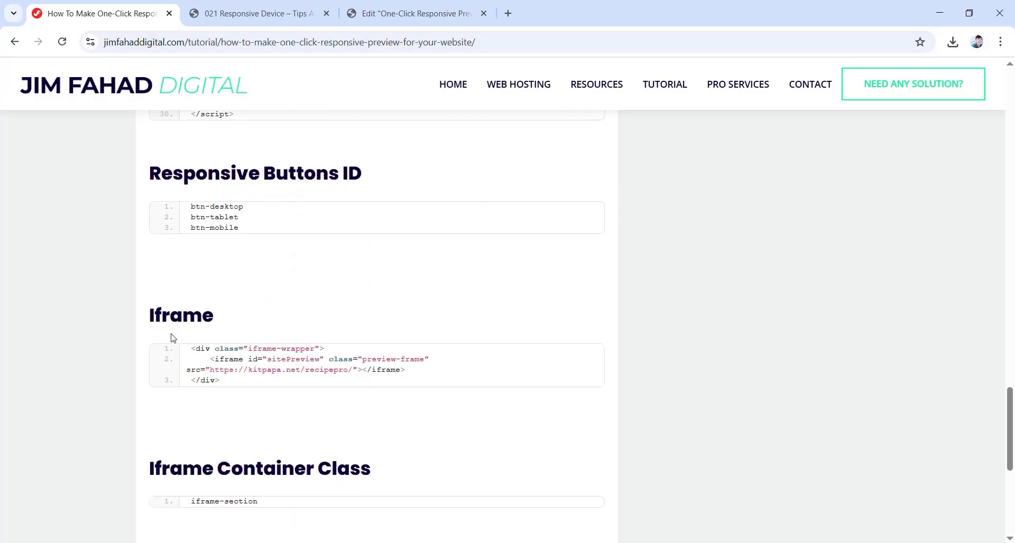
mouse_move(219, 370)
left_click(550, 358)
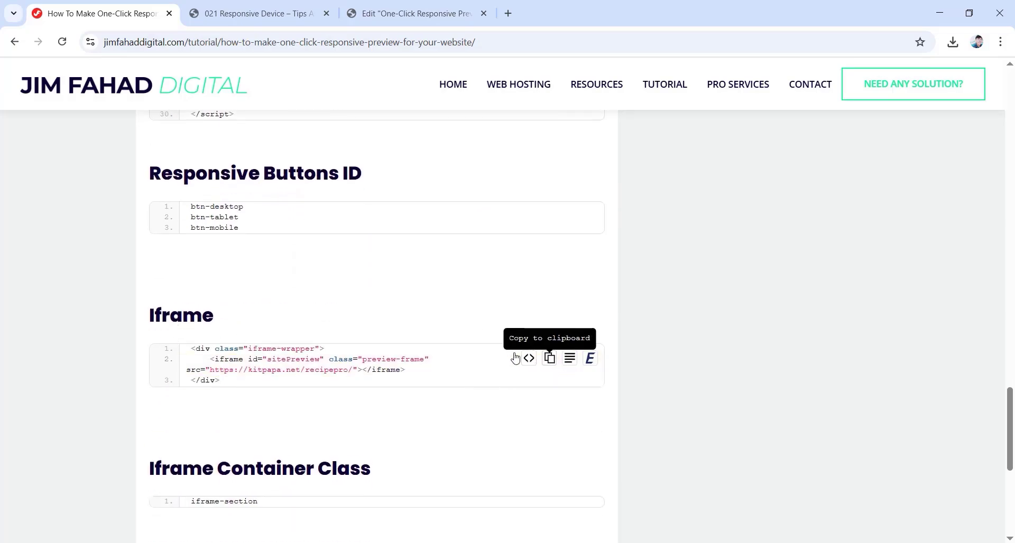
left_click(400, 10)
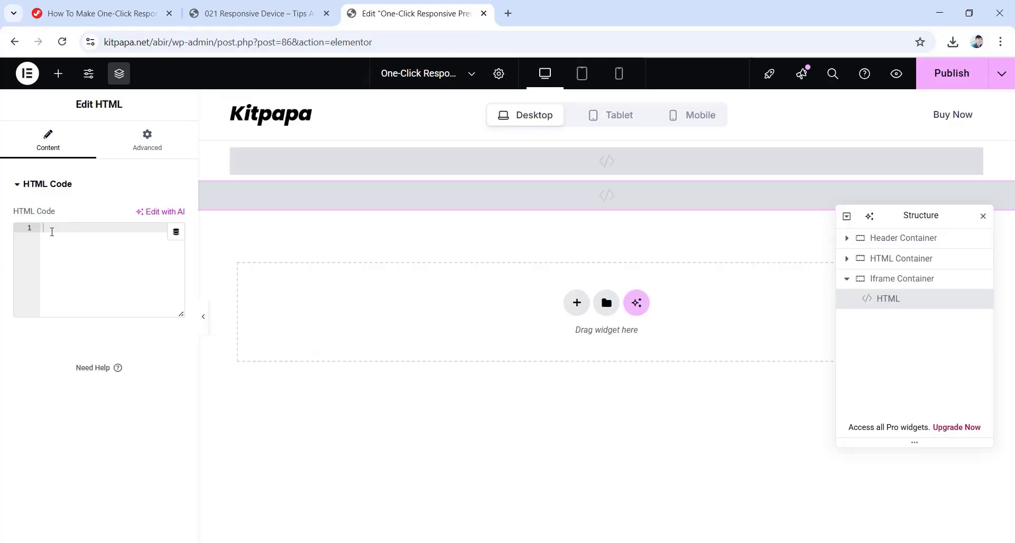
right_click(54, 228)
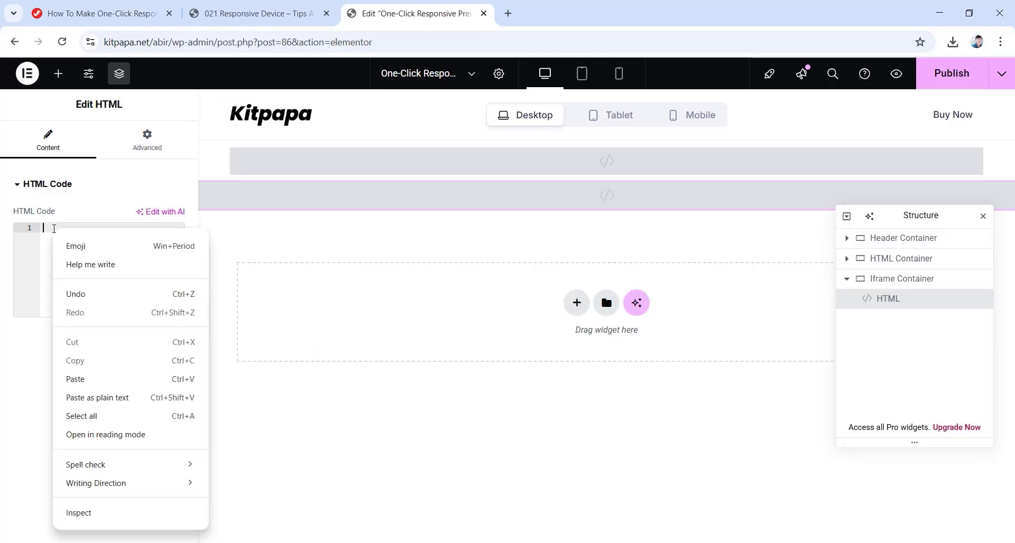
left_click(87, 379)
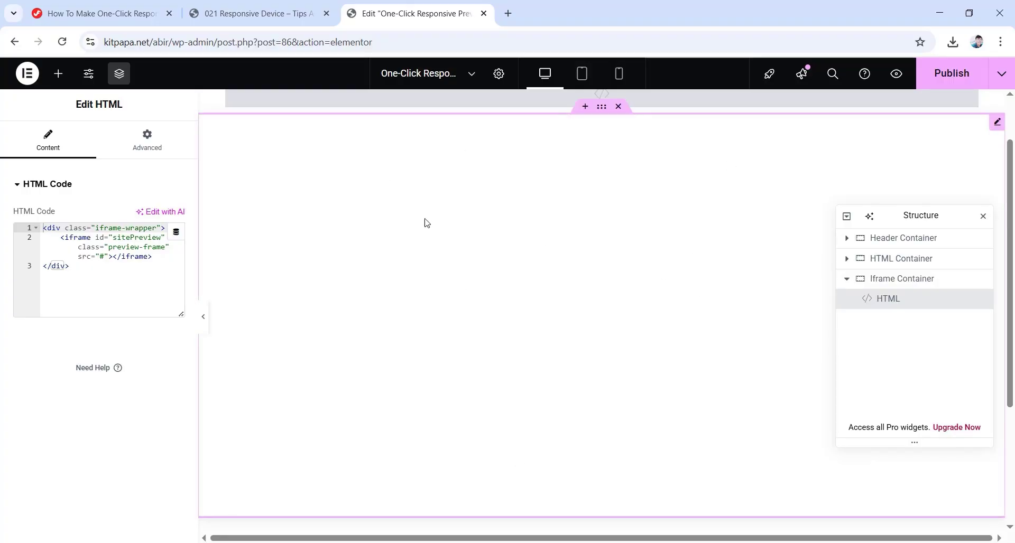
left_click(101, 257)
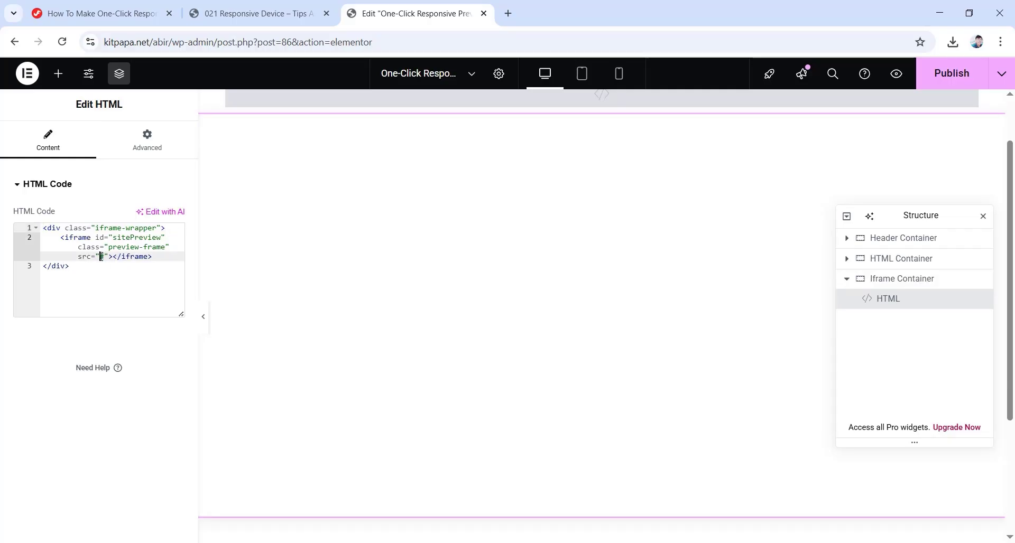
double_click(101, 257)
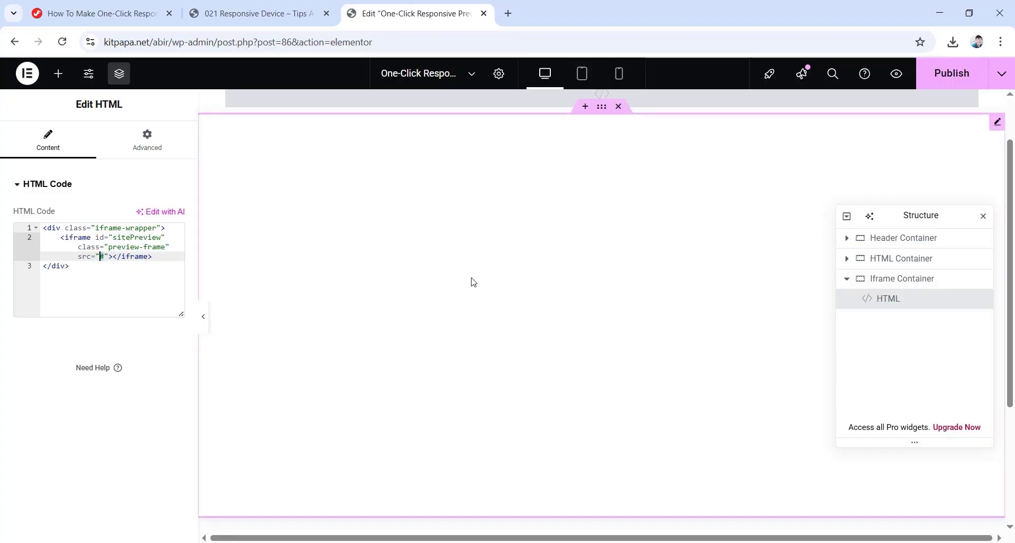
Open kitpapa.com in a new browser tab and go to the RecipePro – Food & Recipe Blog template's product page.
left_click(512, 12)
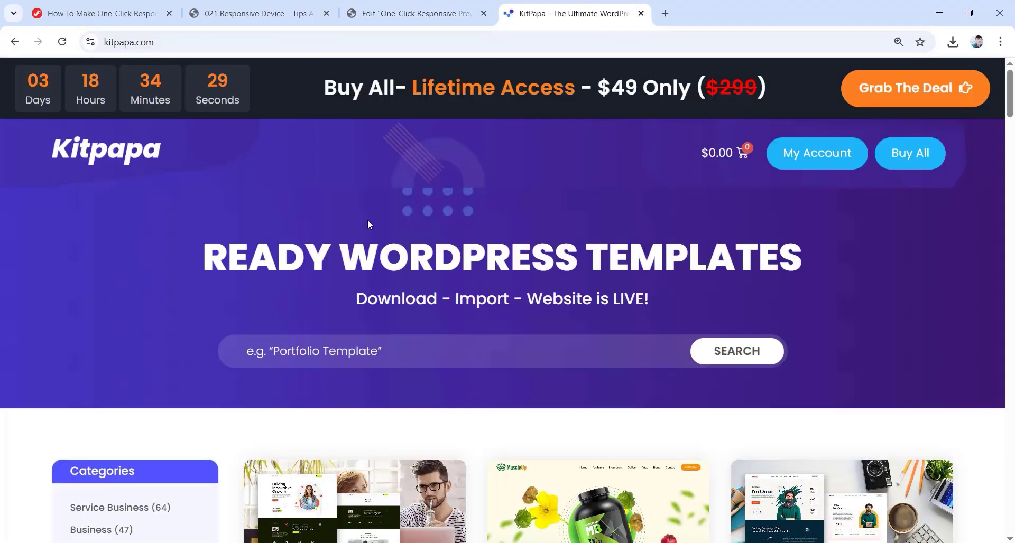
scroll(374, 302, "down", 10)
scroll(495, 304, "down", 12)
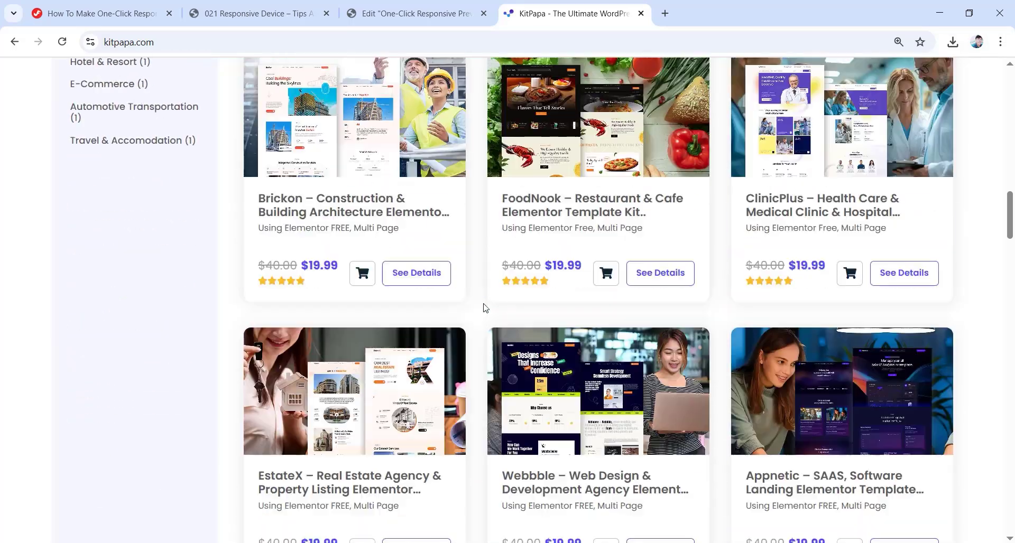
scroll(502, 322, "down", 3)
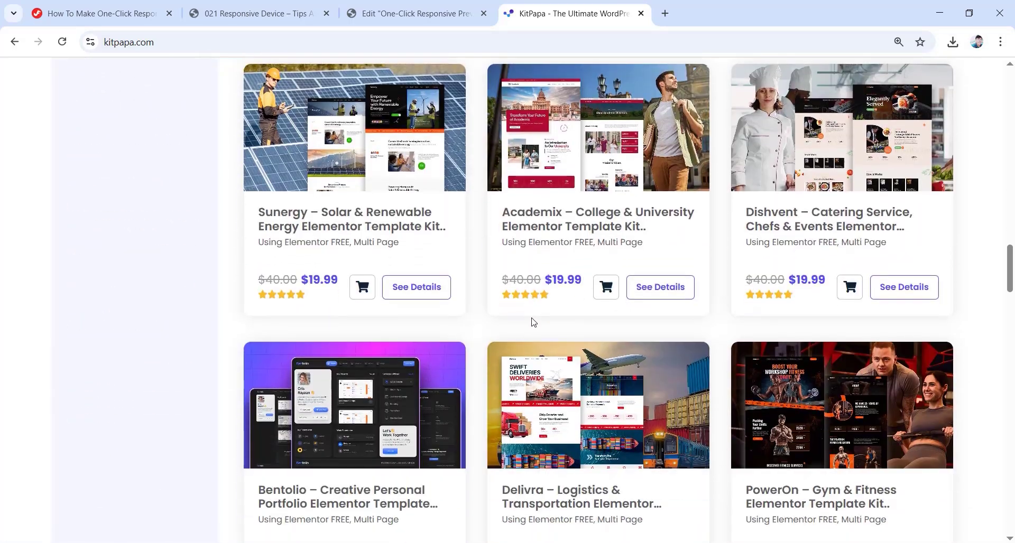
scroll(525, 321, "down", 6)
scroll(471, 329, "down", 7)
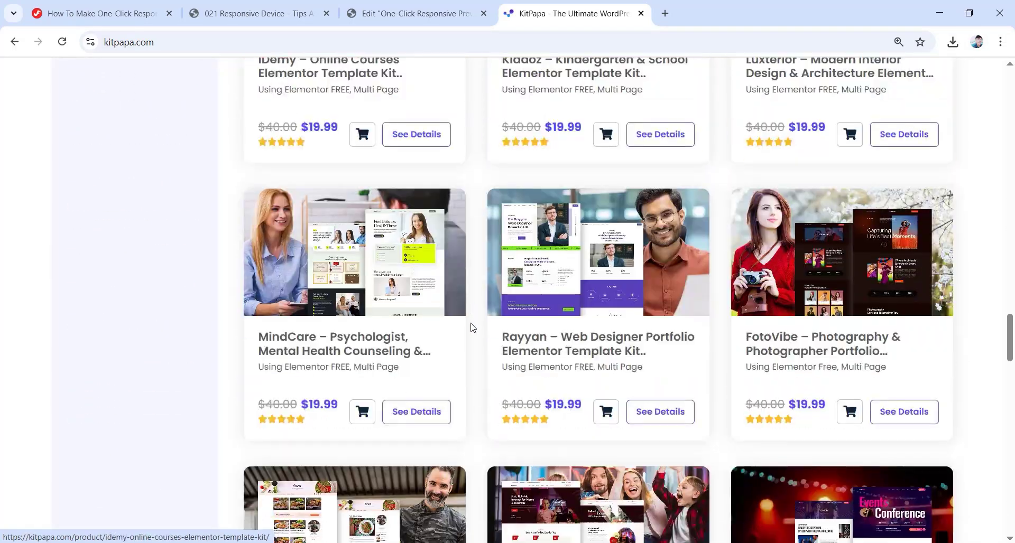
scroll(471, 328, "down", 4)
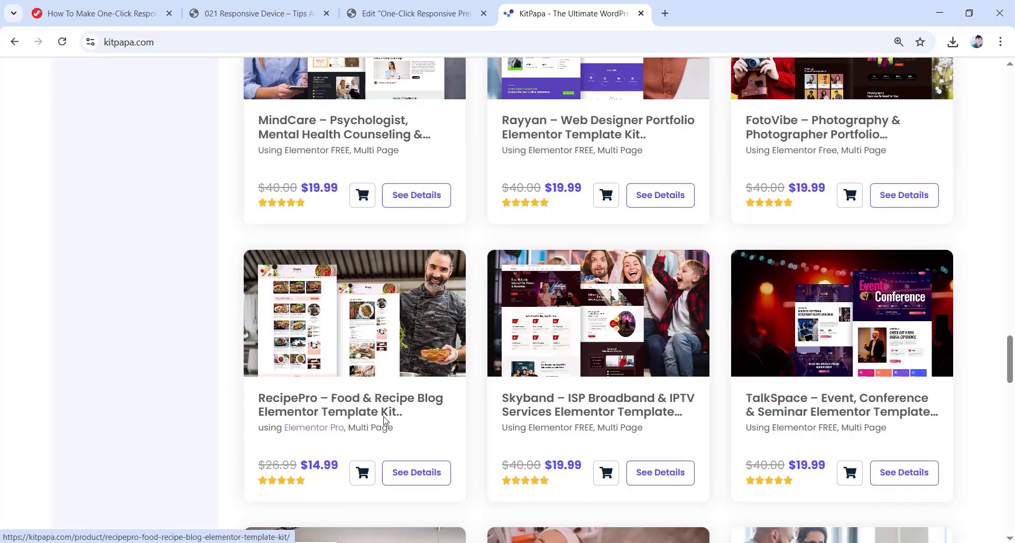
left_click(389, 404)
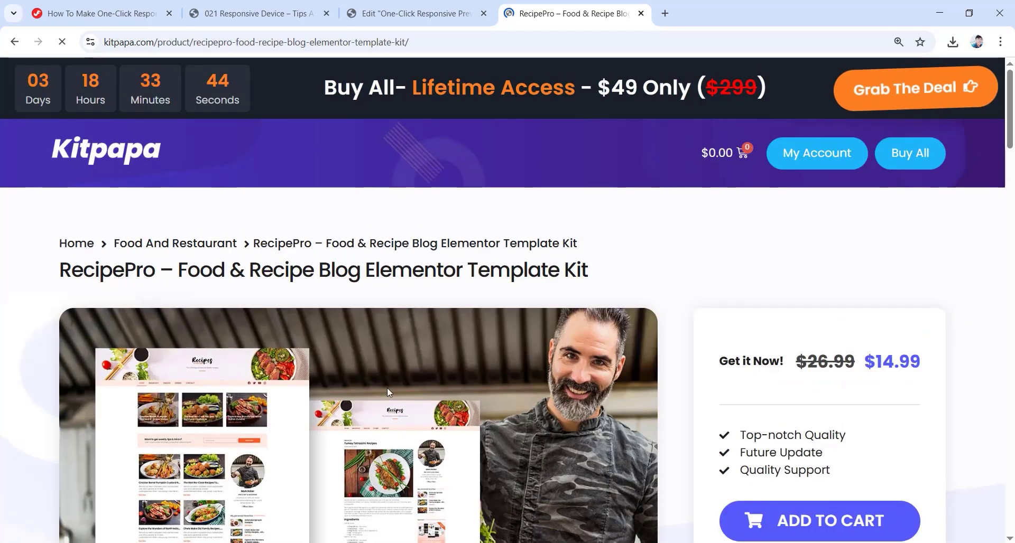
Launch the RecipePro template's live demo from its product page.
scroll(402, 381, "down", 6)
scroll(502, 399, "up", 2)
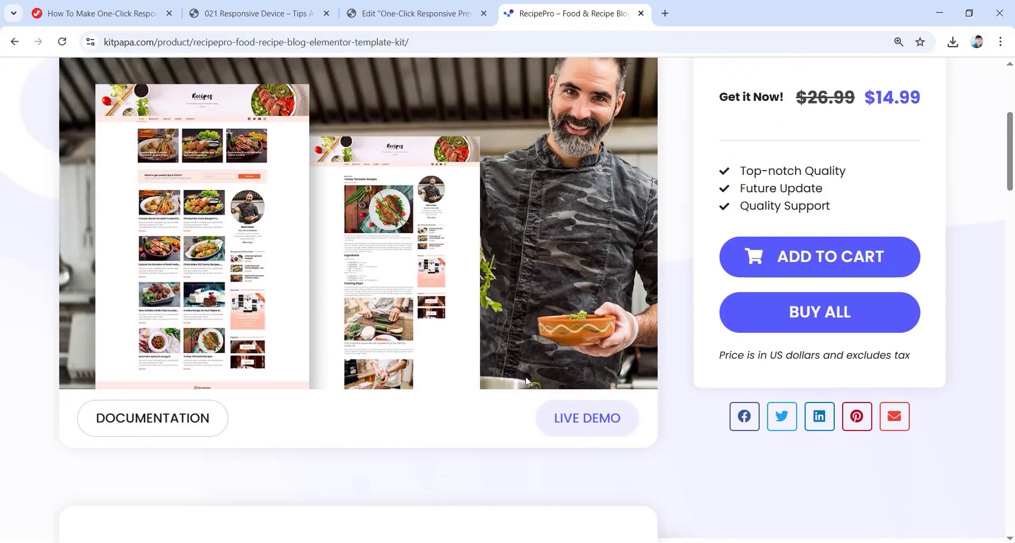
left_click(577, 419)
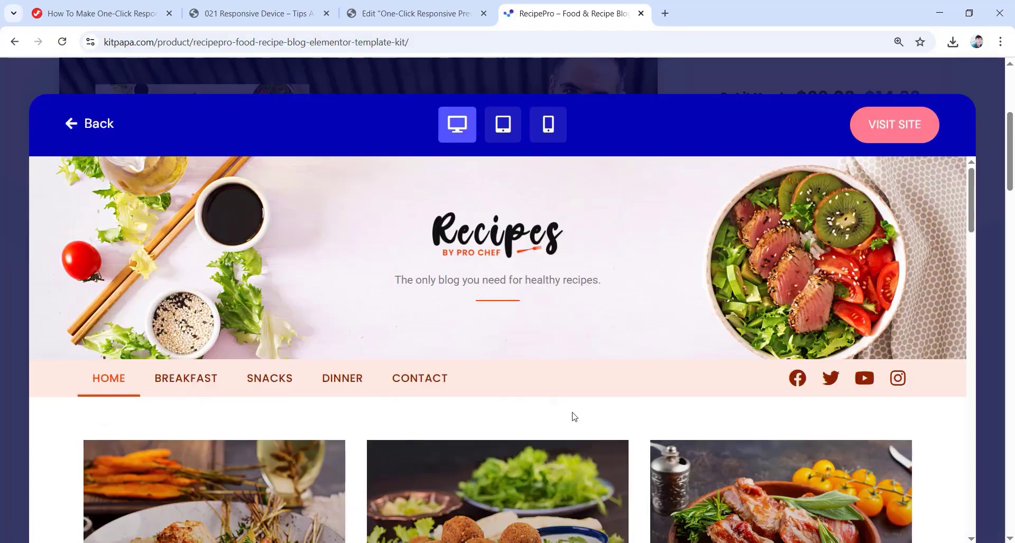
Examine the RecipePro demo in the desktop, tablet and mobile previews, ending on desktop.
scroll(528, 396, "down", 1)
scroll(499, 380, "up", 1)
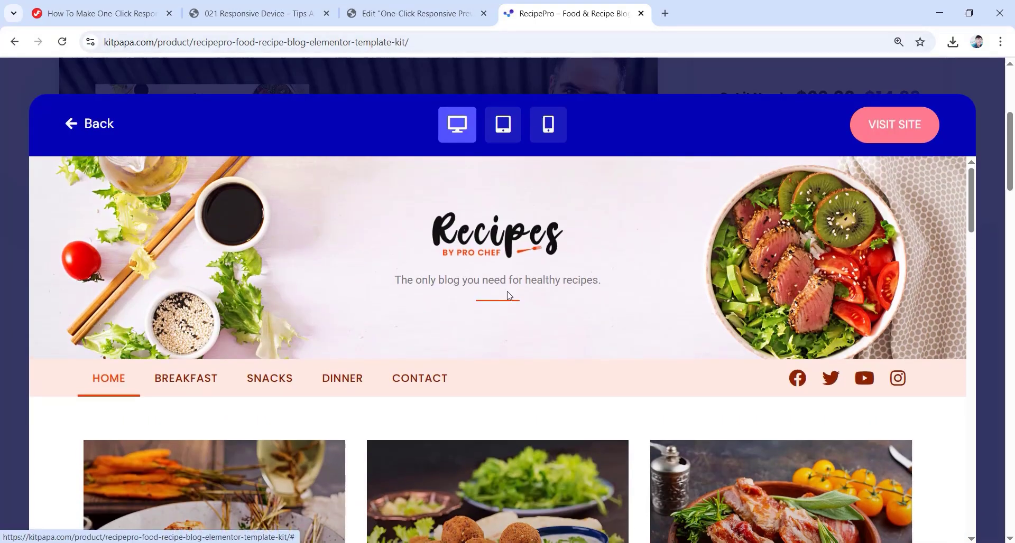
scroll(465, 357, "down", 5)
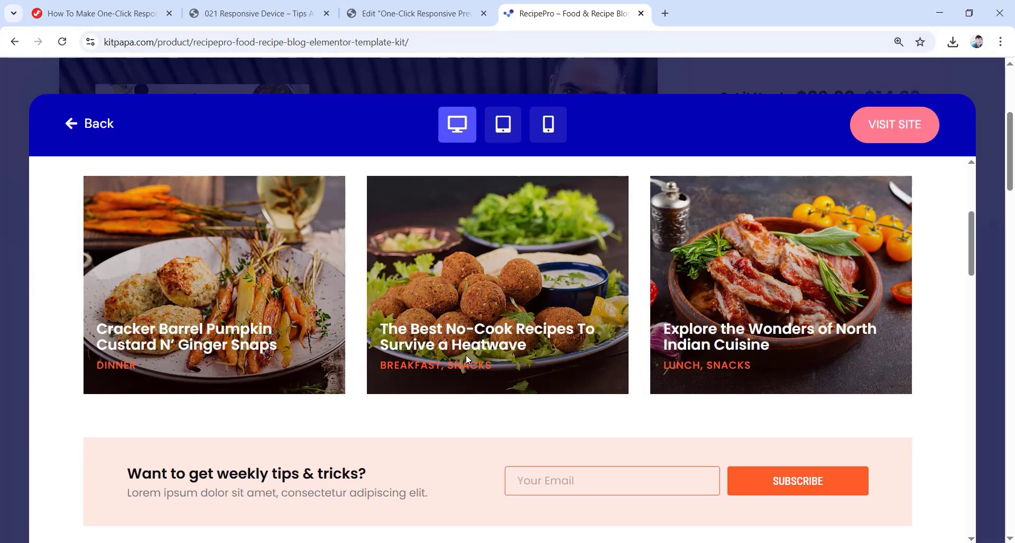
left_click(505, 138)
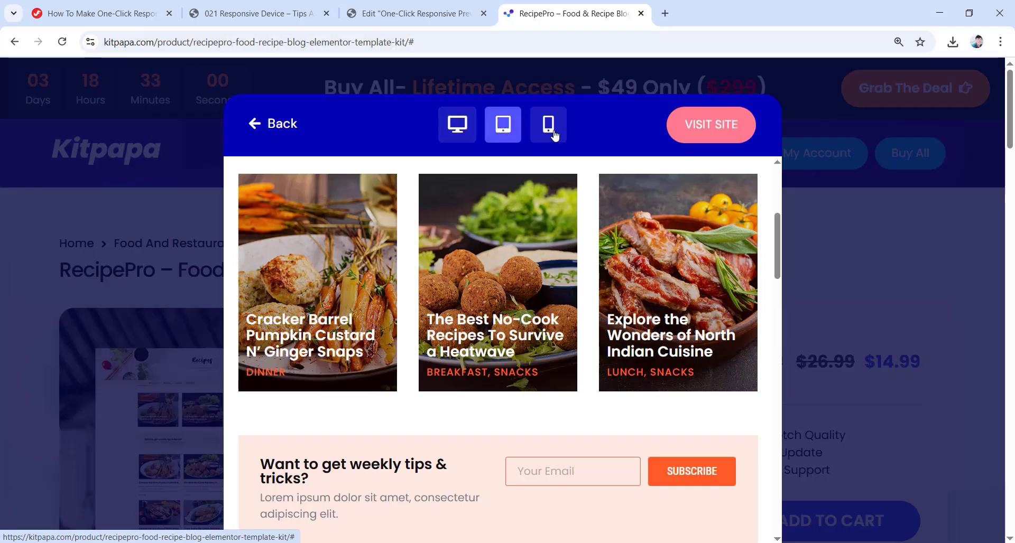
left_click(550, 133)
left_click(504, 132)
left_click(458, 131)
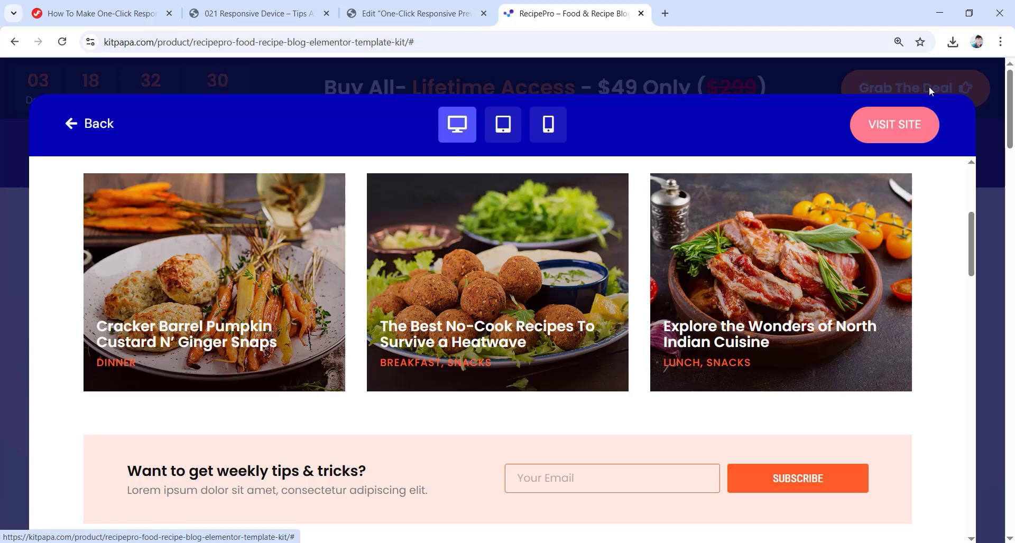
Visit the full RecipePro demo site and copy its address, kitpapa.net/recipepro/.
left_click(885, 136)
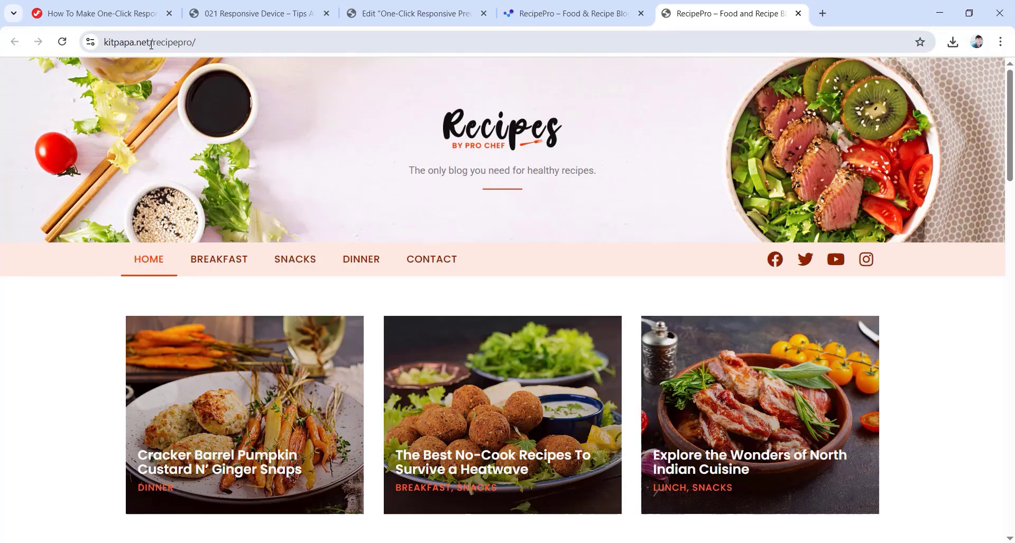
left_click(193, 43)
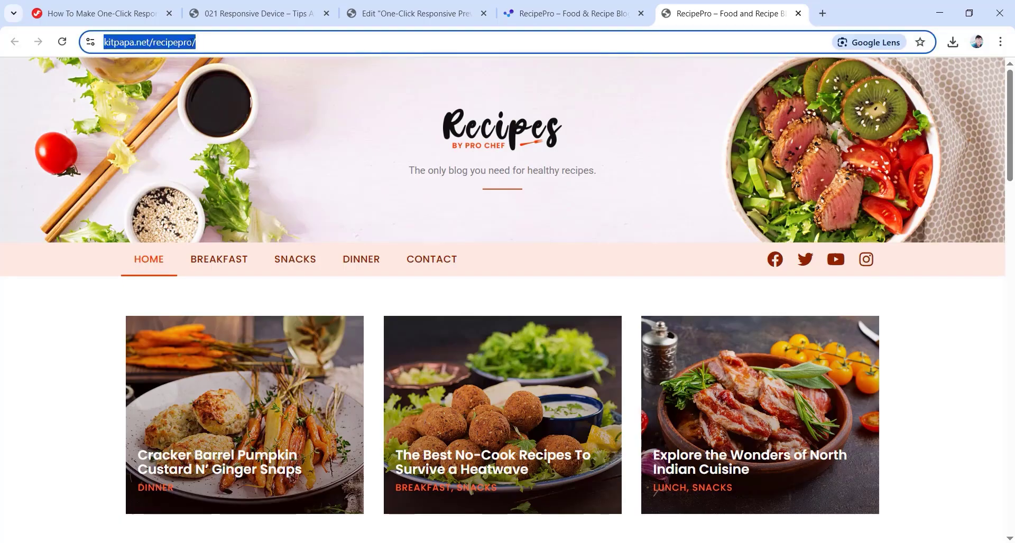
right_click(193, 42)
left_click(248, 163)
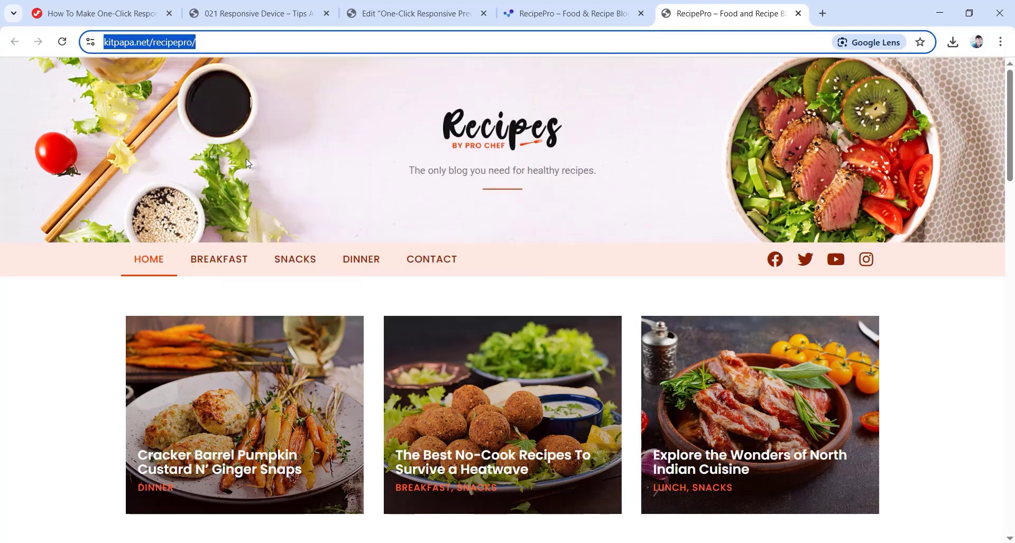